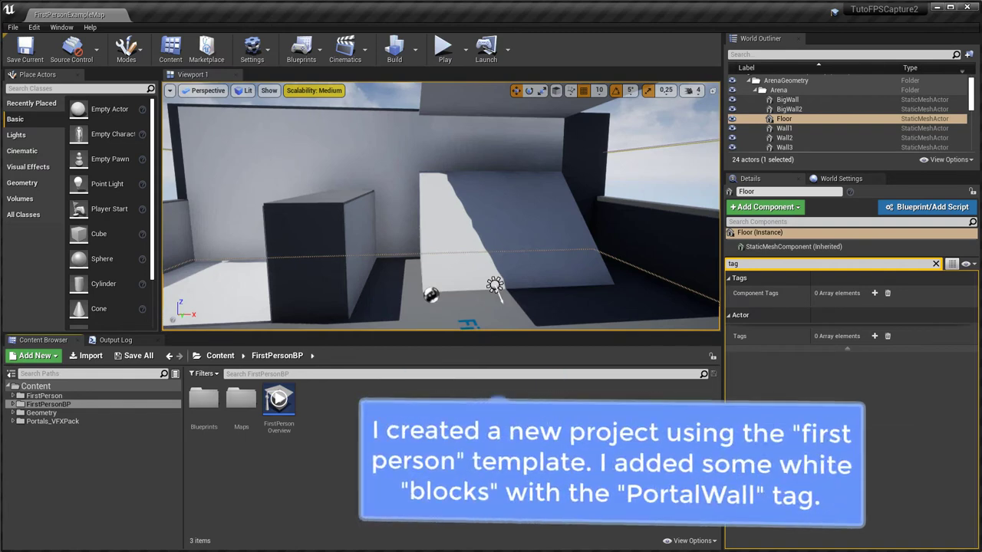
Check the PortalWall tags on the ramp, back wall, ceiling, left pillar and floor
{"action": "left_click", "coordinate": [480, 214]}
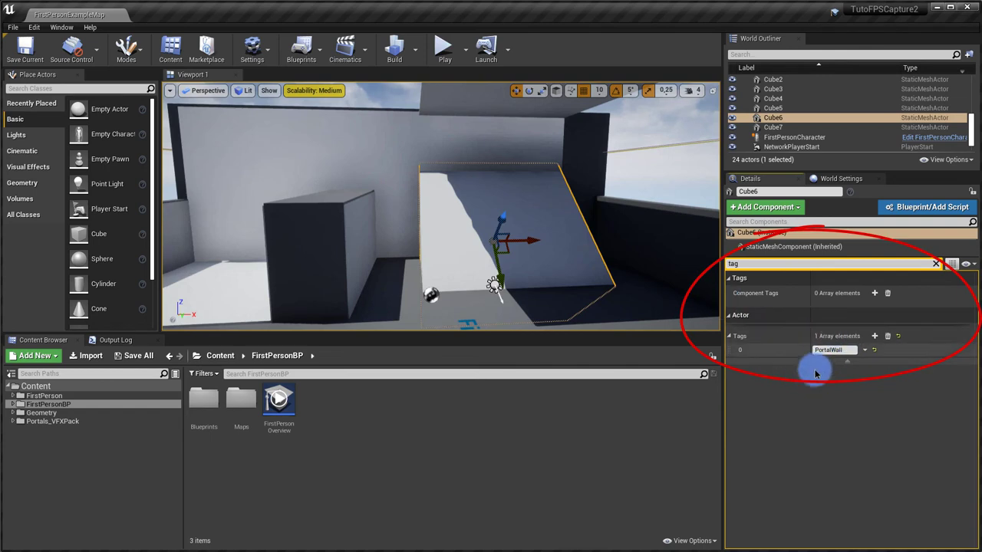
{"action": "left_click", "coordinate": [472, 136]}
{"action": "left_click", "coordinate": [483, 104]}
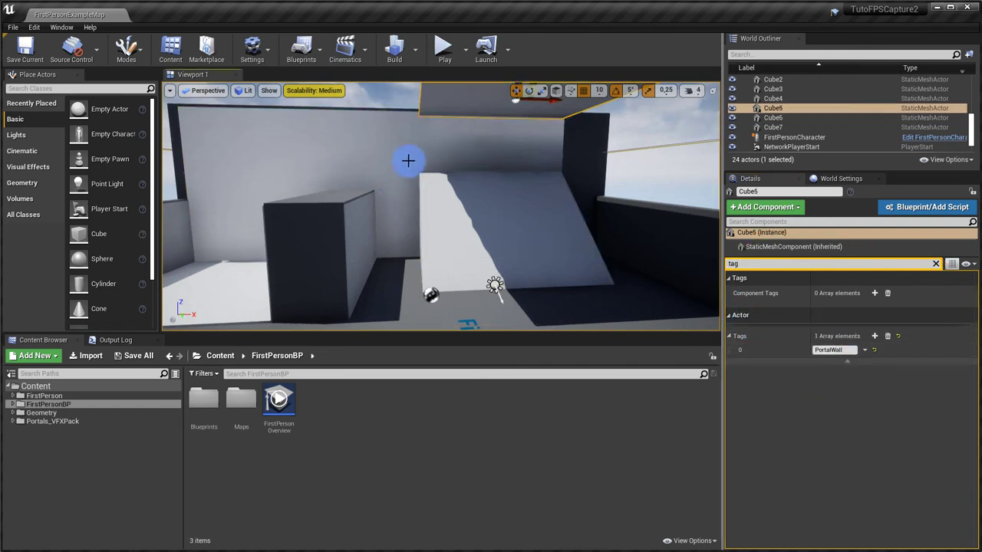
{"action": "left_click", "coordinate": [317, 232]}
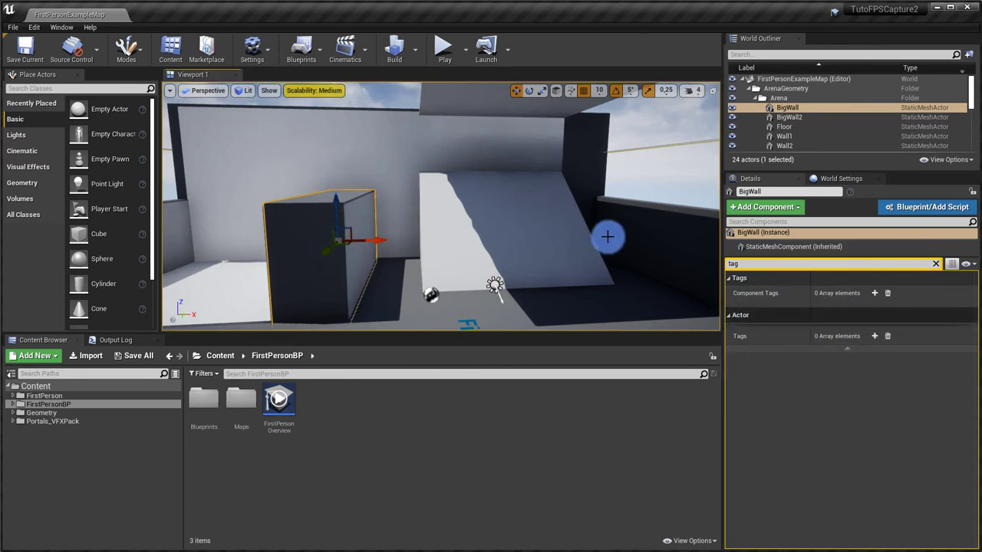
{"action": "left_click", "coordinate": [398, 280]}
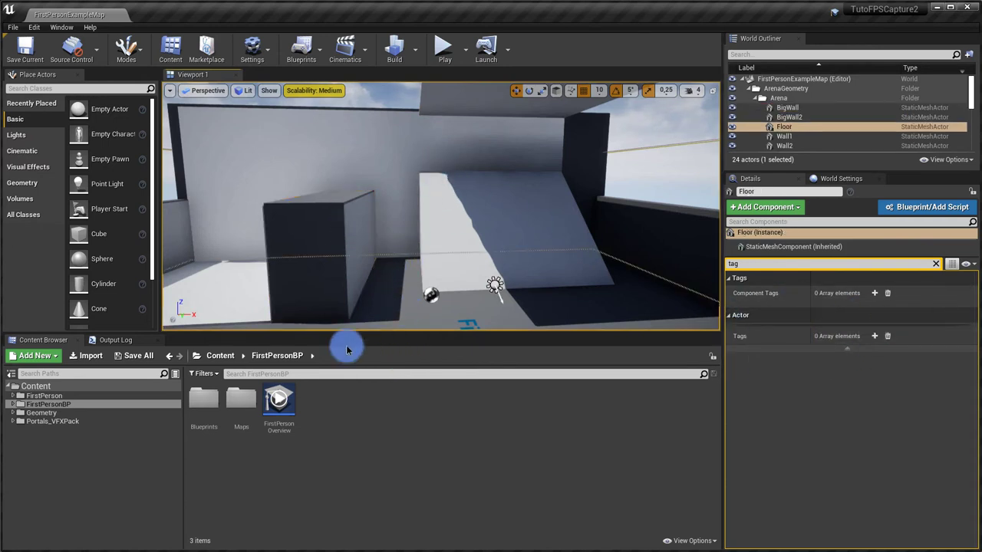
Open FirstPersonCharacter from FirstPersonBP > Blueprints and dock its tab beside the level map
{"action": "left_click", "coordinate": [11, 423]}
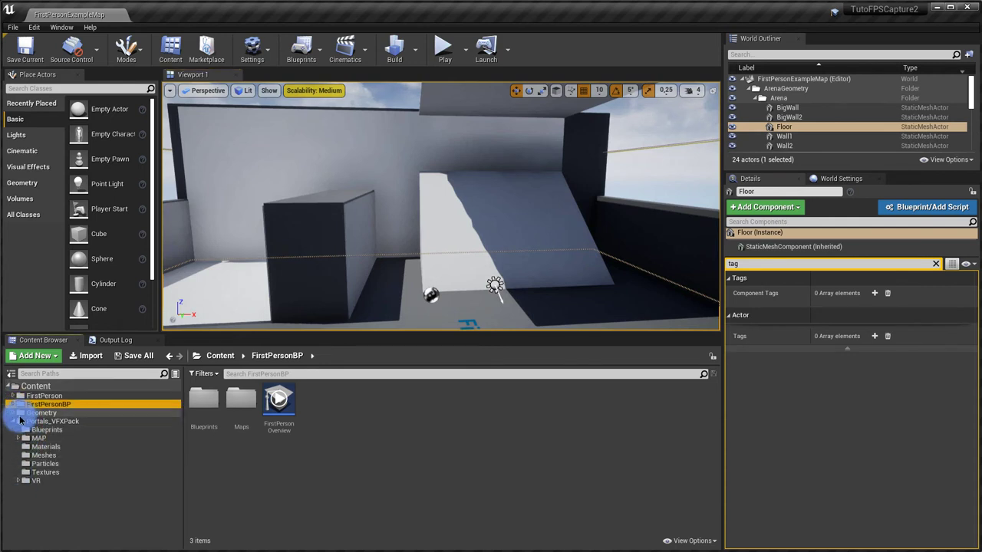
{"action": "left_click", "coordinate": [16, 424]}
{"action": "left_click", "coordinate": [32, 414]}
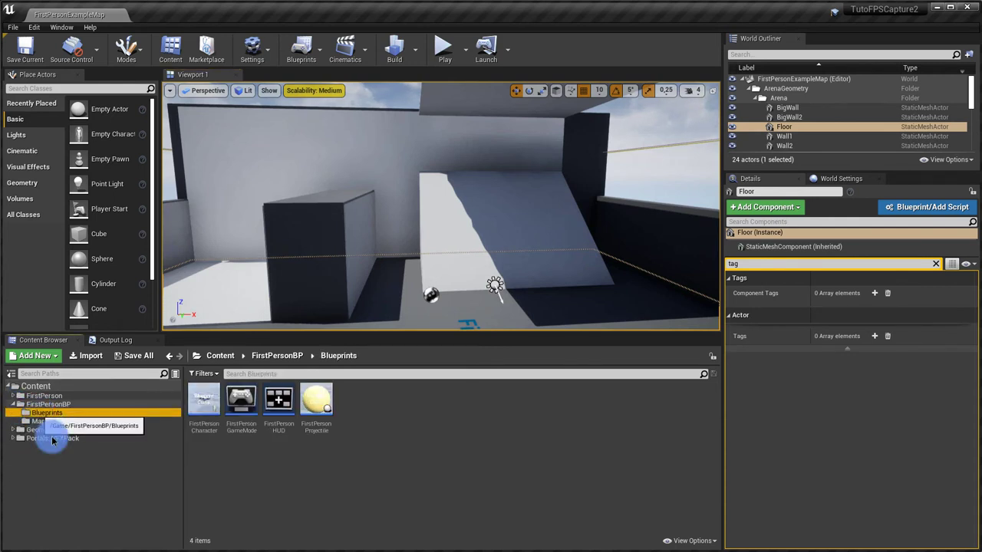
{"action": "double_click", "coordinate": [204, 400]}
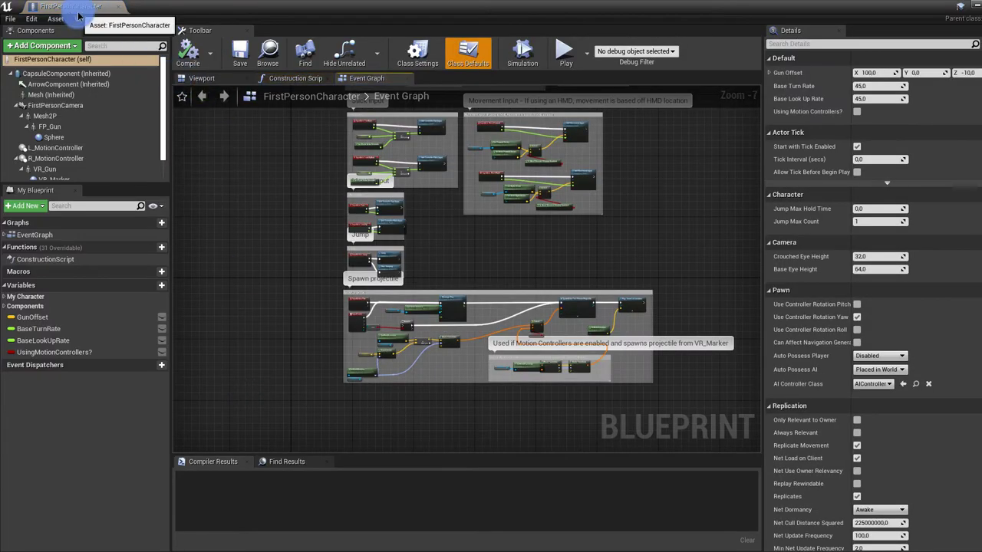
{"action": "left_click_drag", "start_coordinate": [78, 8], "coordinate": [187, 16]}
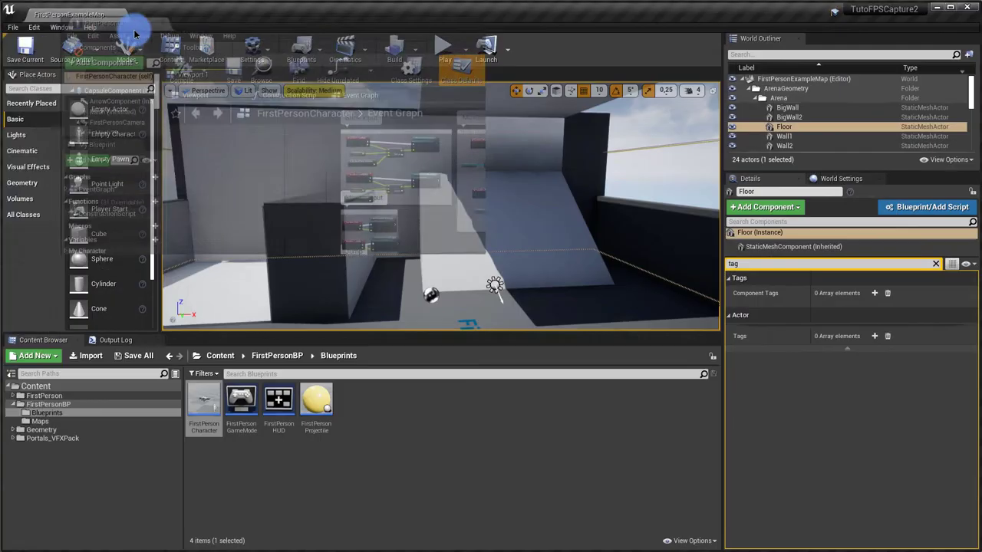
Open the FirstPersonProjectile blueprint, dock its tab next to the character's, and return to the map
{"action": "left_click", "coordinate": [103, 15]}
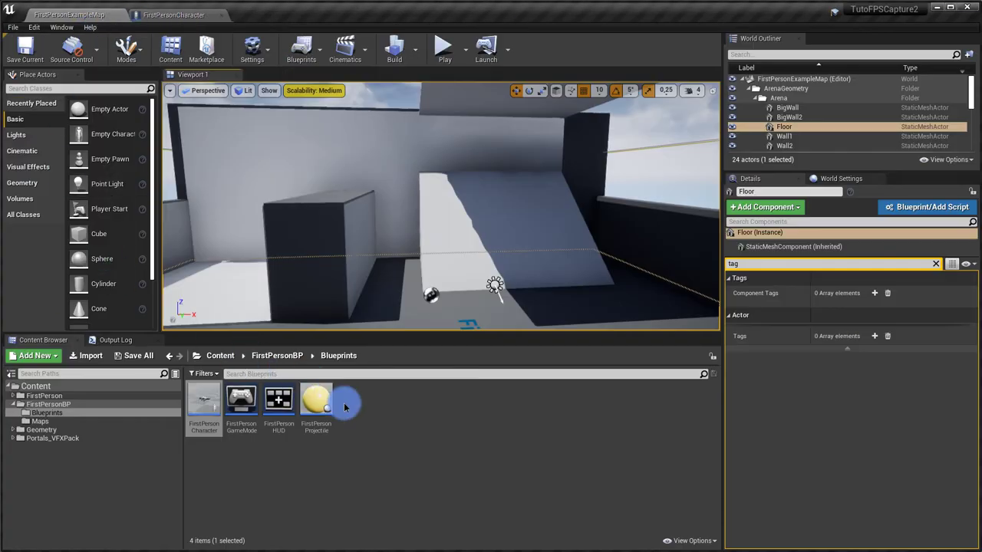
{"action": "double_click", "coordinate": [315, 401]}
{"action": "left_click_drag", "start_coordinate": [78, 7], "coordinate": [286, 15]}
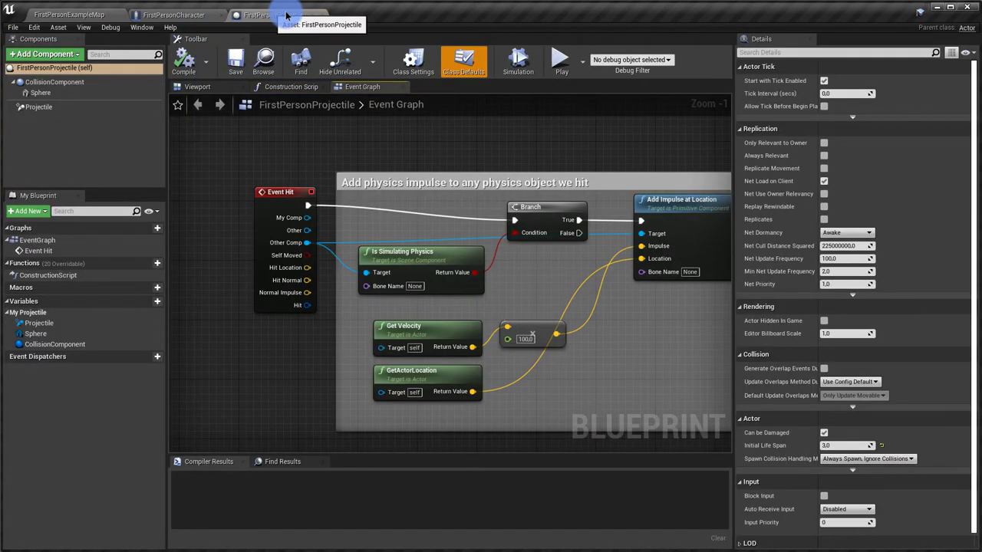
{"action": "left_click", "coordinate": [90, 15]}
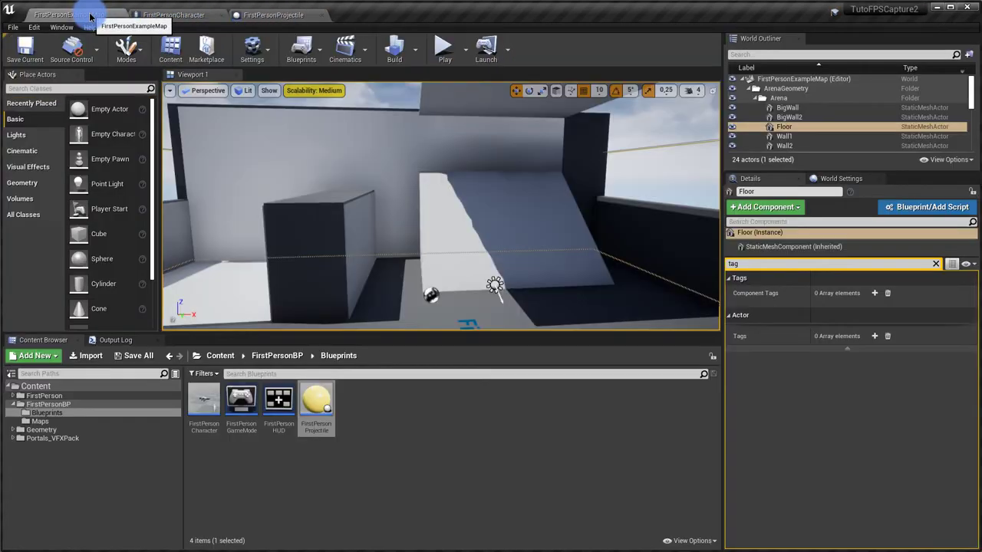
{"action": "left_click", "coordinate": [35, 27]}
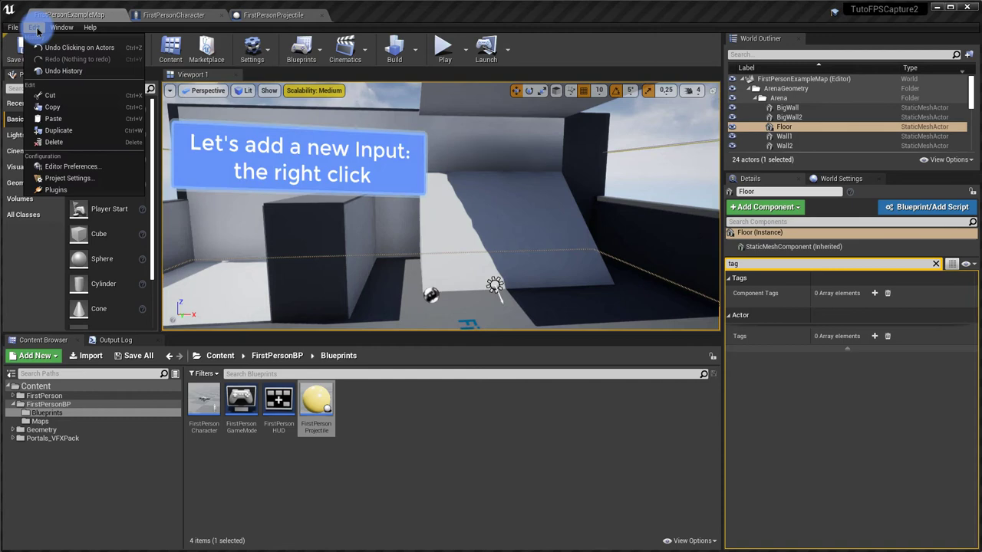
Under Project Settings > Input, add a Fire2 action mapping bound to Right Mouse Button
{"action": "left_click", "coordinate": [73, 180]}
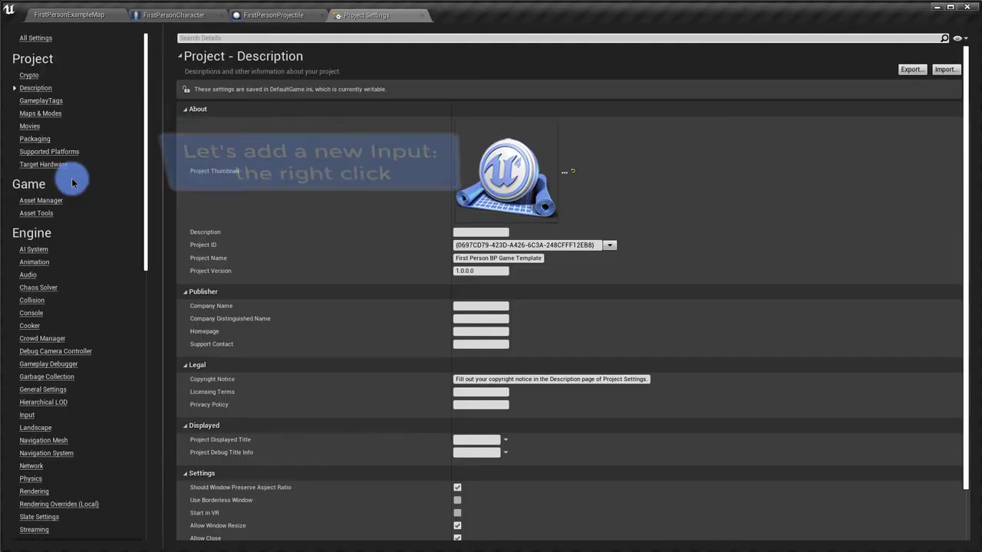
{"action": "left_click", "coordinate": [25, 415]}
{"action": "left_click", "coordinate": [185, 142]}
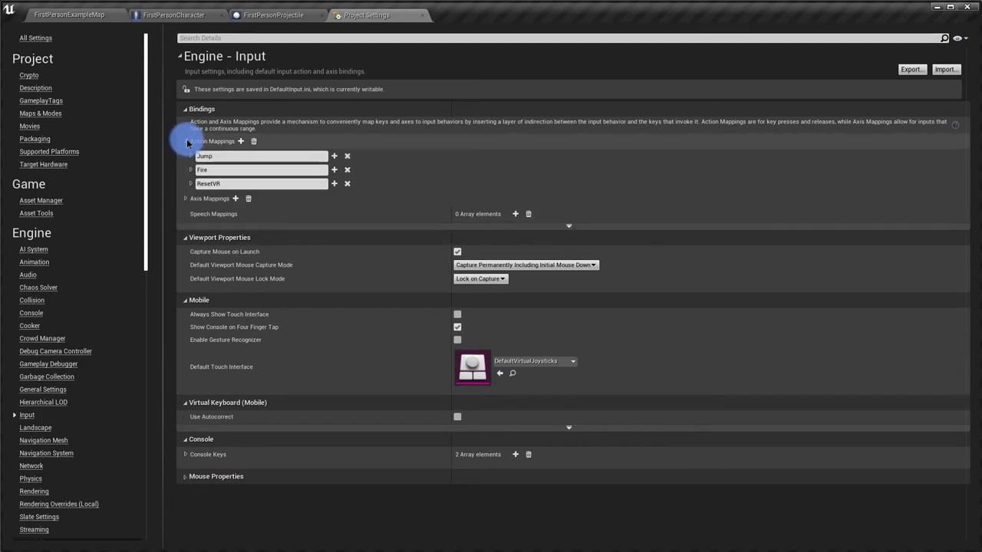
{"action": "left_click", "coordinate": [244, 142]}
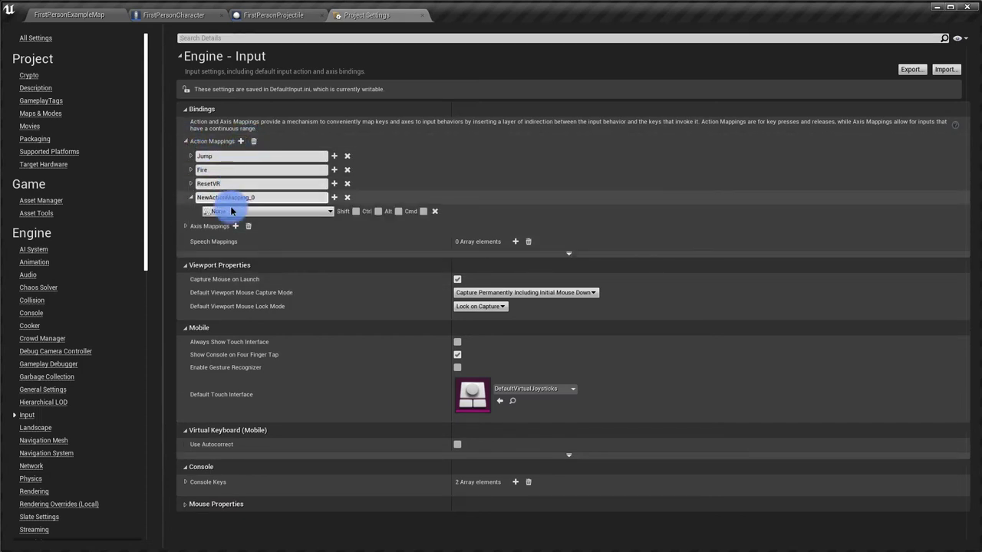
{"action": "double_click", "coordinate": [277, 197]}
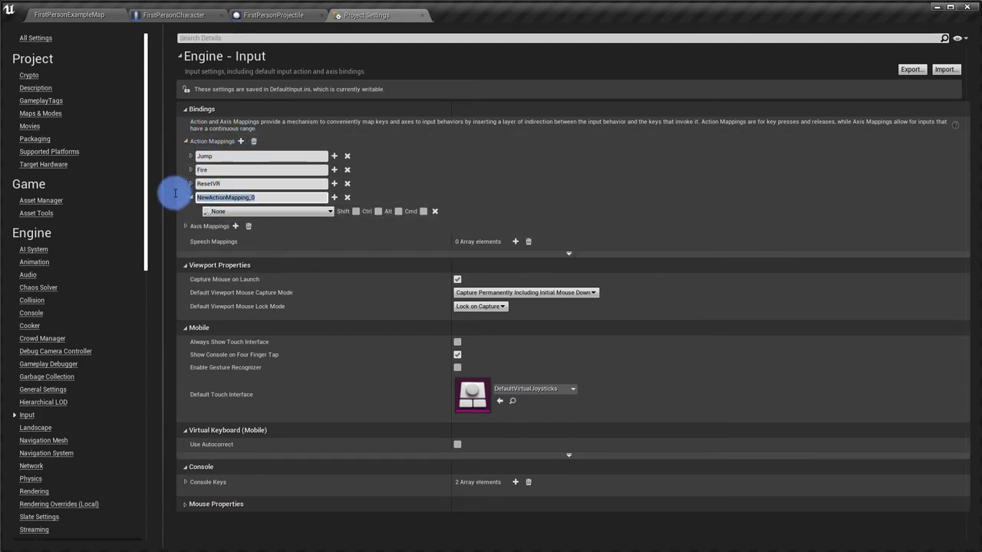
{"action": "type", "text": "Fire2"}
{"action": "key", "text": "Return"}
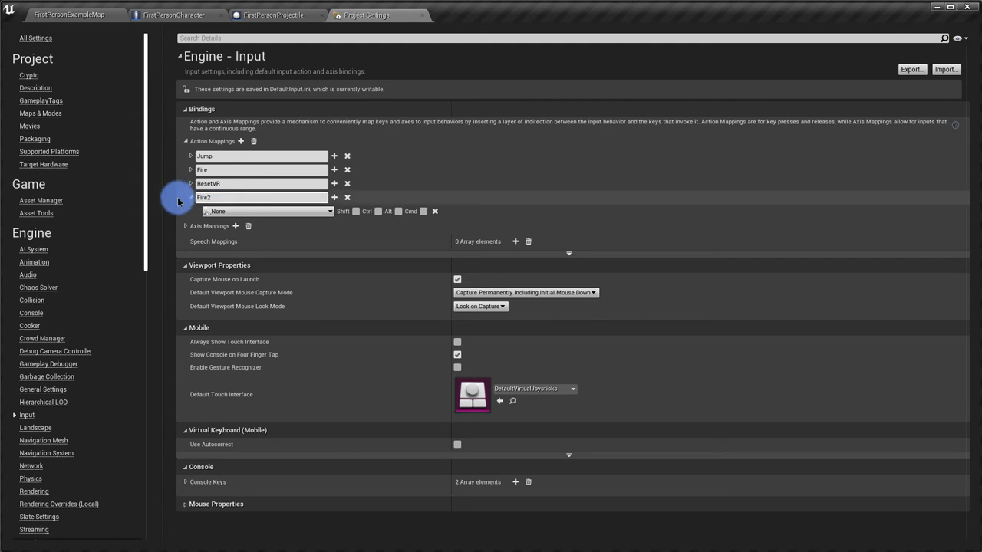
{"action": "left_click", "coordinate": [266, 217]}
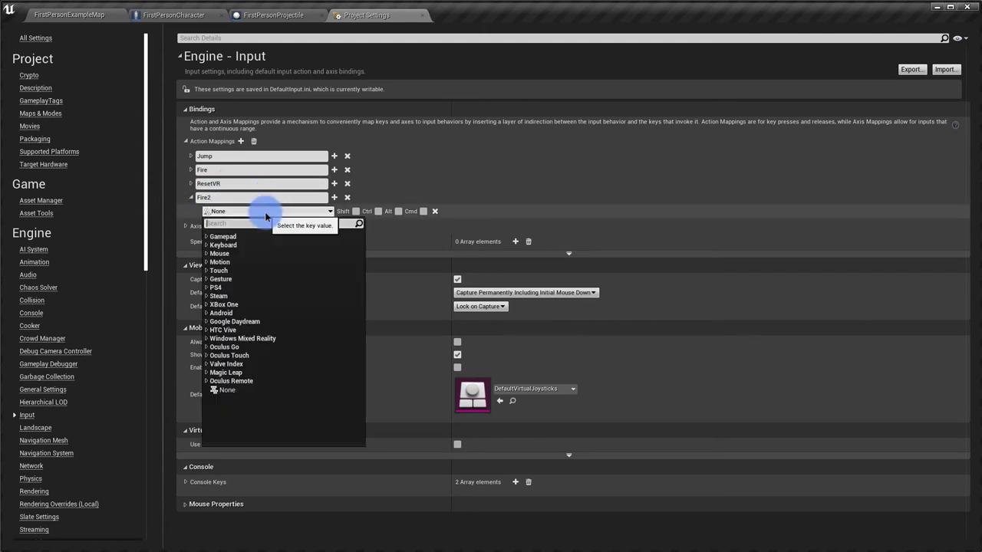
{"action": "type", "text": "right mouse"}
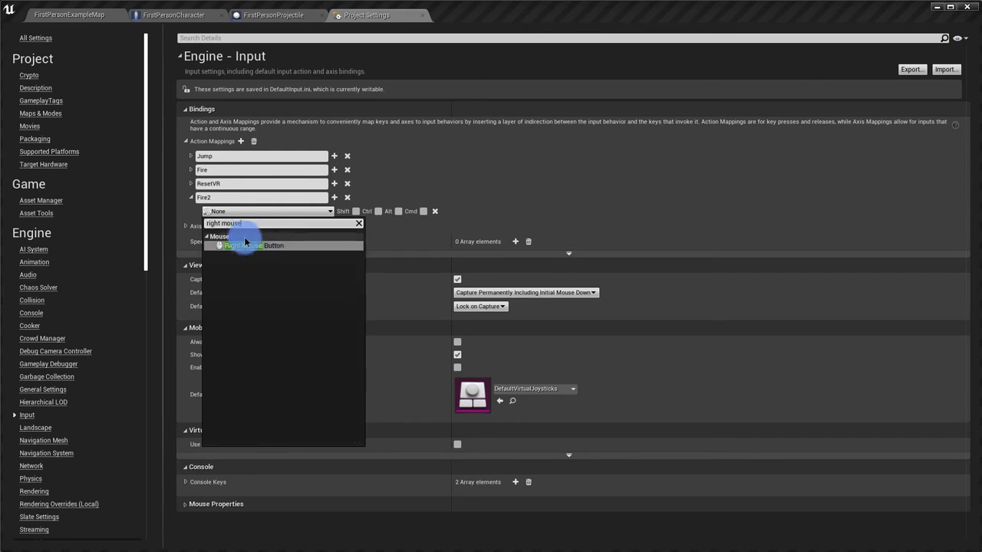
{"action": "left_click", "coordinate": [244, 243]}
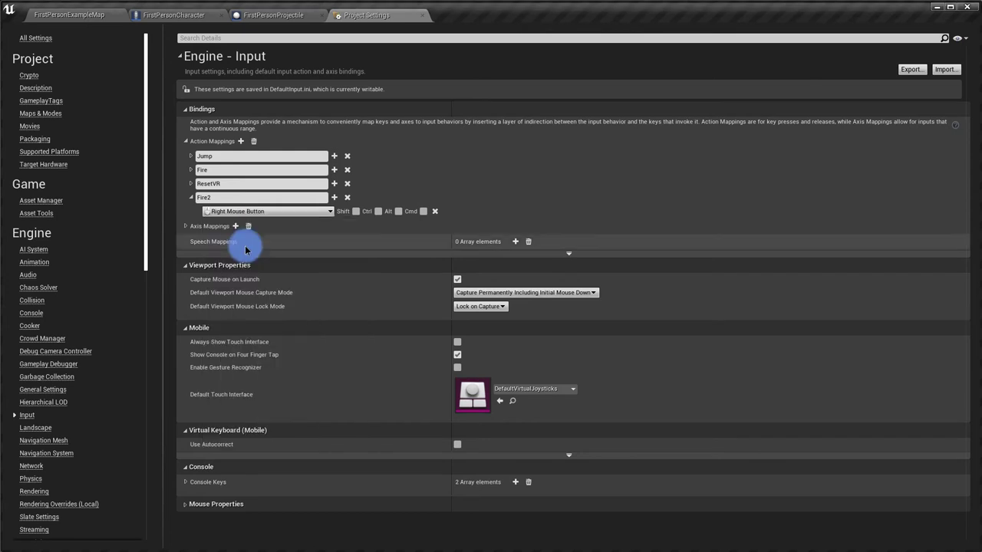
In the FirstPersonCharacter graph, enlarge the spawn projectile comment and move Event BeginPlay out of its comment box
{"action": "left_click", "coordinate": [421, 15]}
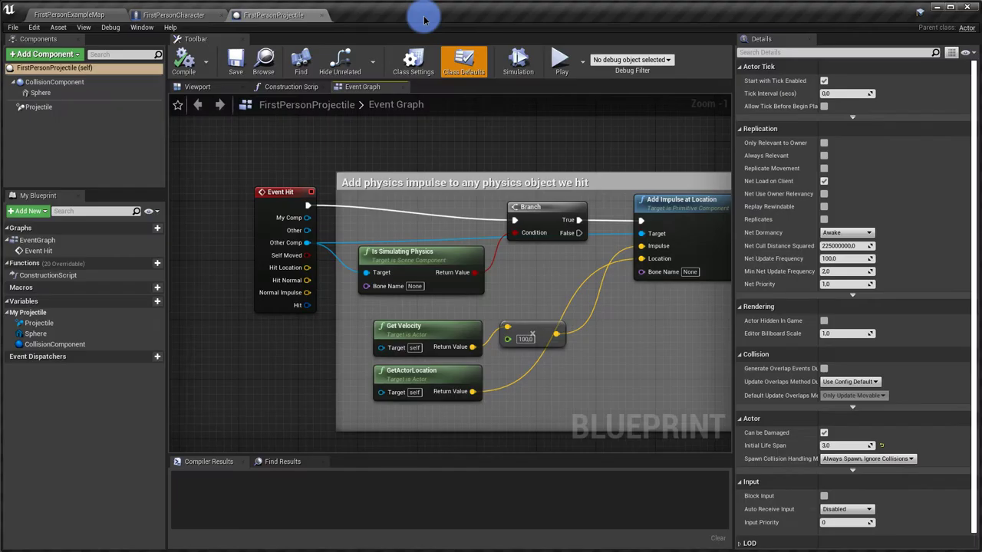
{"action": "scroll", "coordinate": [389, 153], "scroll_direction": "down", "scroll_amount": 3}
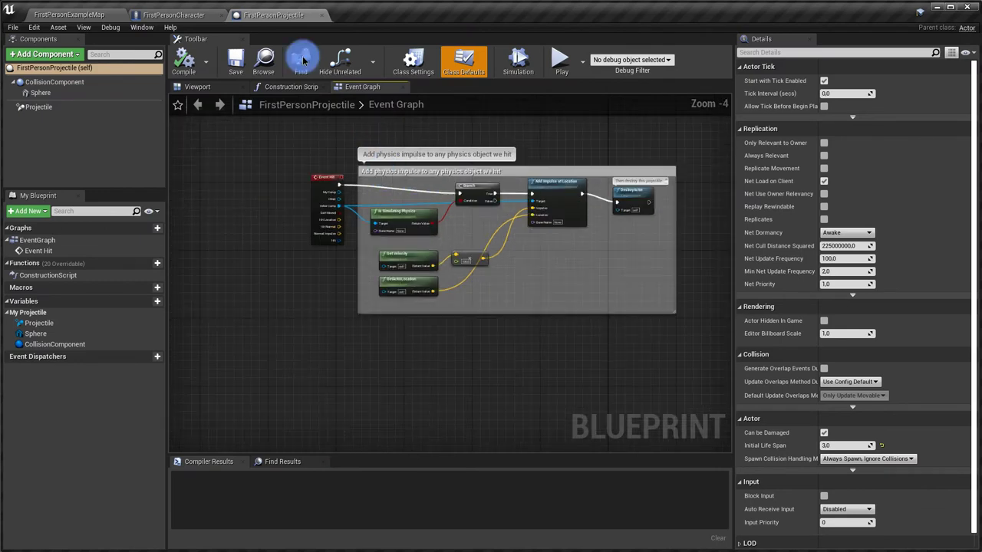
{"action": "left_click", "coordinate": [195, 15]}
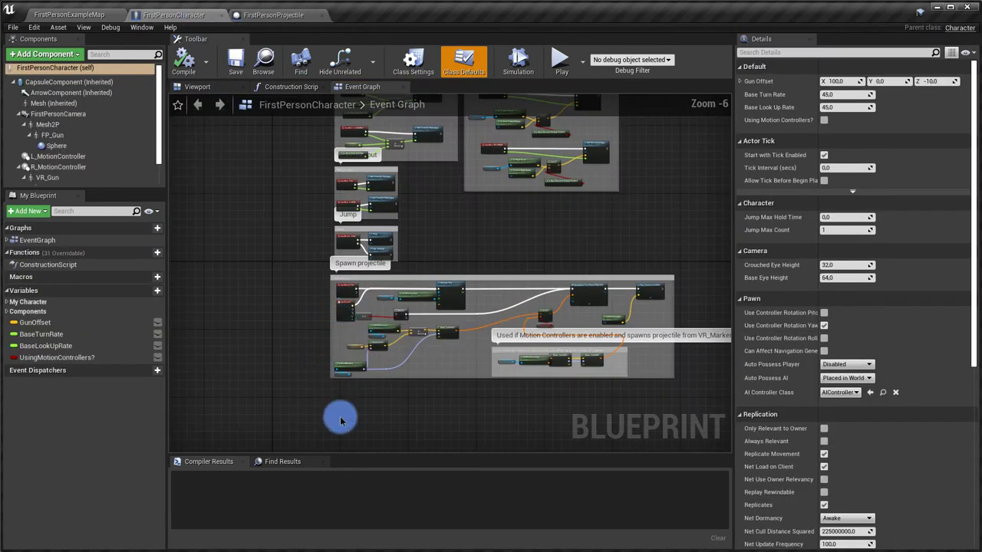
{"action": "right_click_drag", "start_coordinate": [542, 407], "coordinate": [340, 224]}
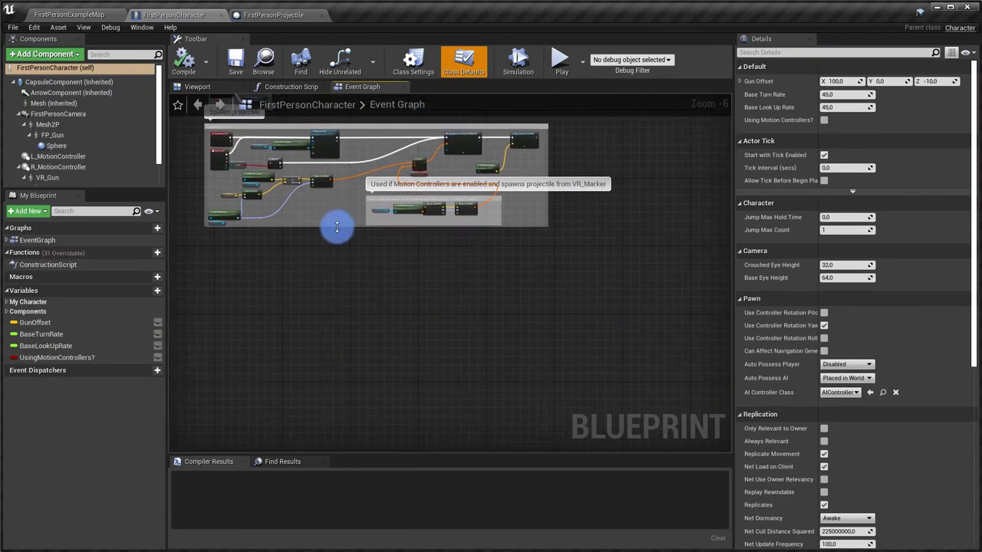
{"action": "left_click_drag", "start_coordinate": [336, 226], "coordinate": [329, 392]}
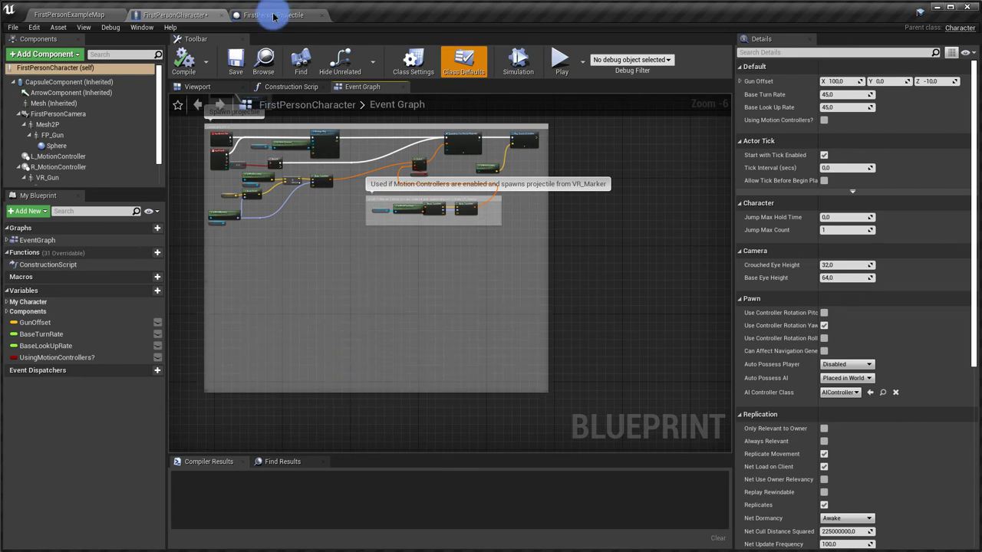
{"action": "right_click", "coordinate": [261, 275]}
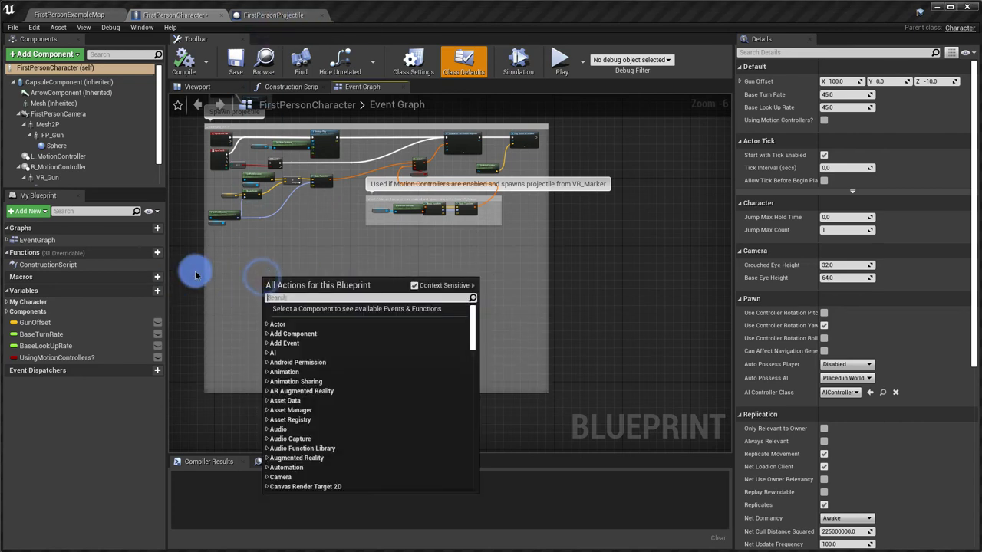
{"action": "right_click_drag", "start_coordinate": [258, 271], "coordinate": [384, 449]}
{"action": "scroll", "coordinate": [356, 129], "scroll_direction": "up", "scroll_amount": 4}
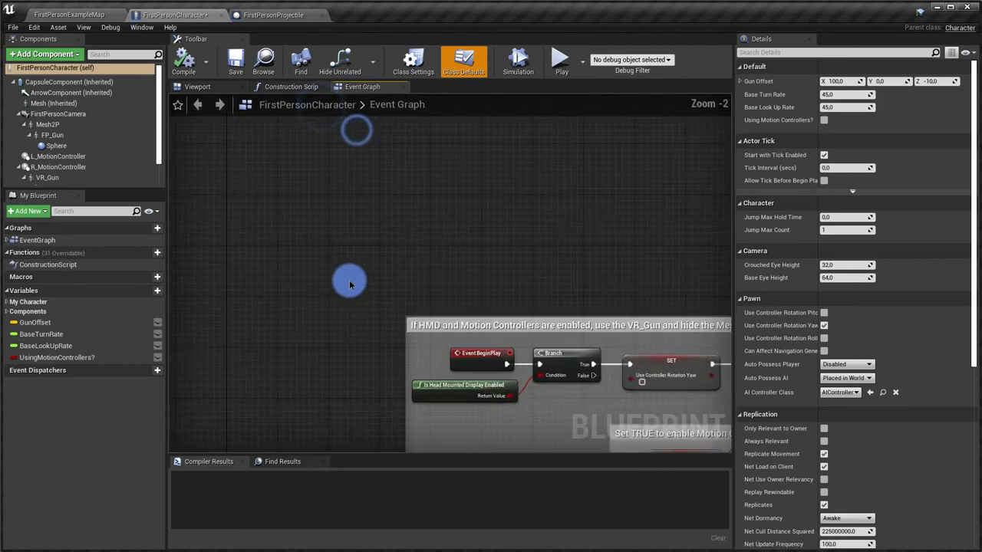
{"action": "mouse_move", "coordinate": [464, 358]}
{"action": "left_mouse_down"}
{"action": "mouse_move", "coordinate": [313, 373]}
{"action": "mouse_move", "coordinate": [214, 360]}
{"action": "left_mouse_up"}
{"action": "right_click_drag", "start_coordinate": [285, 334], "coordinate": [311, 273]}
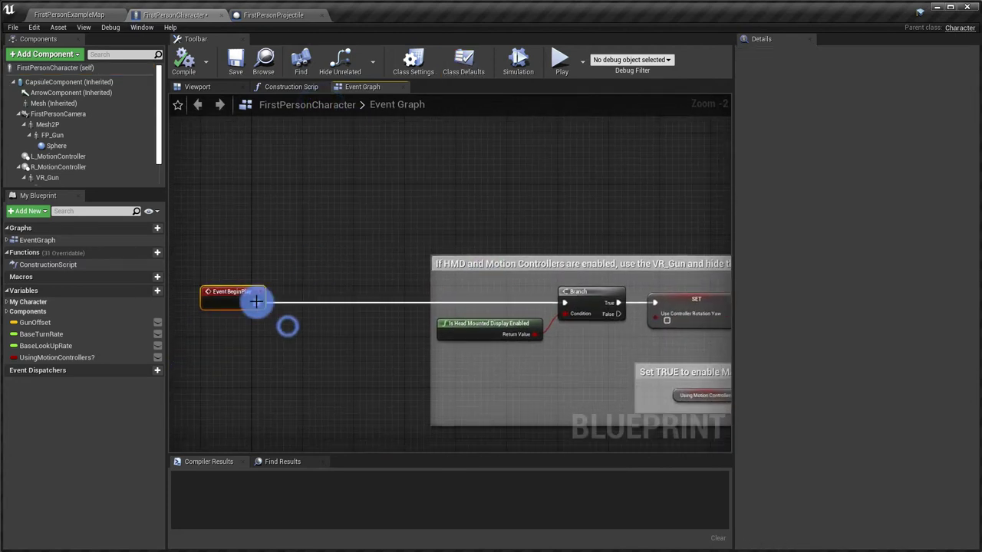
Add a Sequence node after Event BeginPlay with Then 1, not Then 0, driving the Branch
{"action": "left_click_drag", "start_coordinate": [257, 302], "coordinate": [296, 307]}
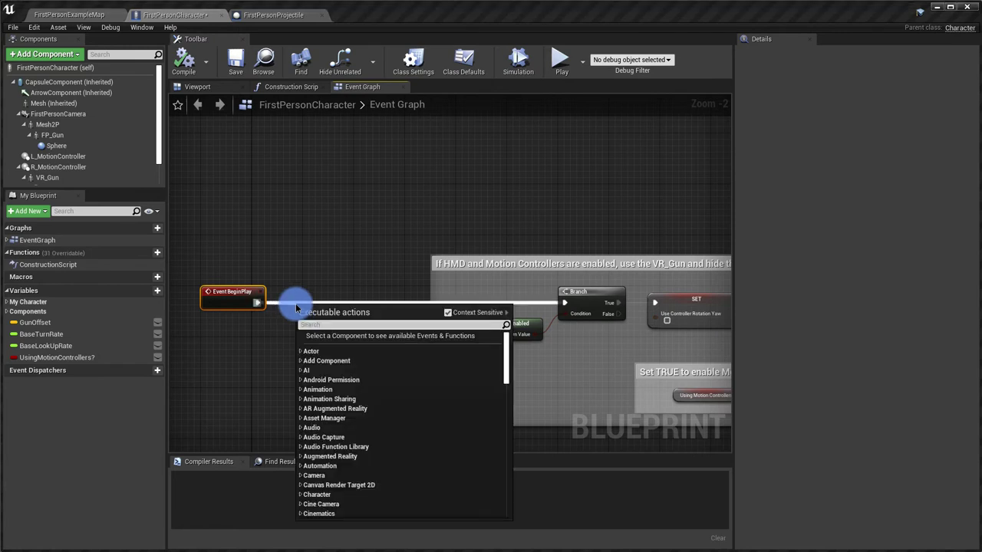
{"action": "type", "text": "sequence"}
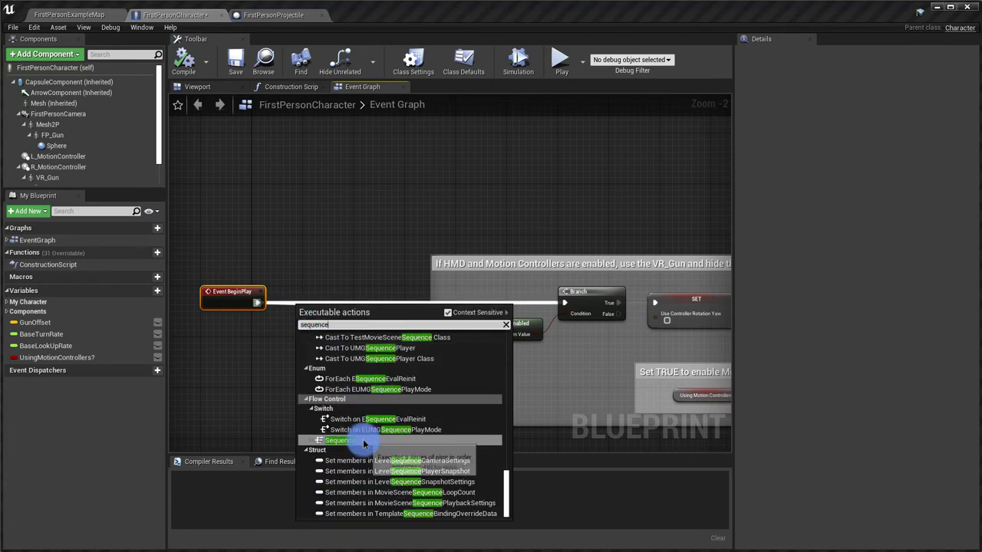
{"action": "left_click", "coordinate": [354, 440]}
{"action": "left_click_drag", "start_coordinate": [338, 314], "coordinate": [552, 304]}
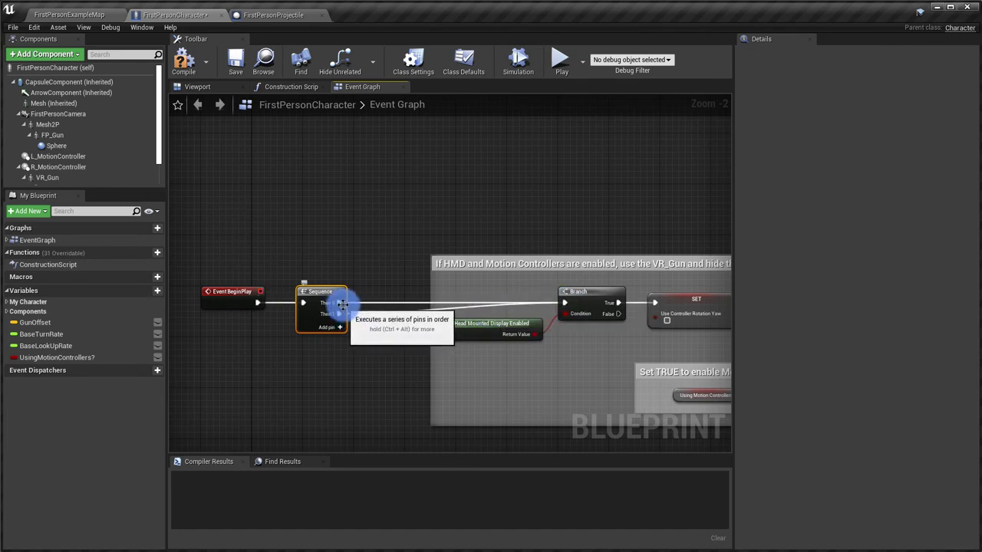
{"action": "left_click", "coordinate": [338, 303], "text": "alt"}
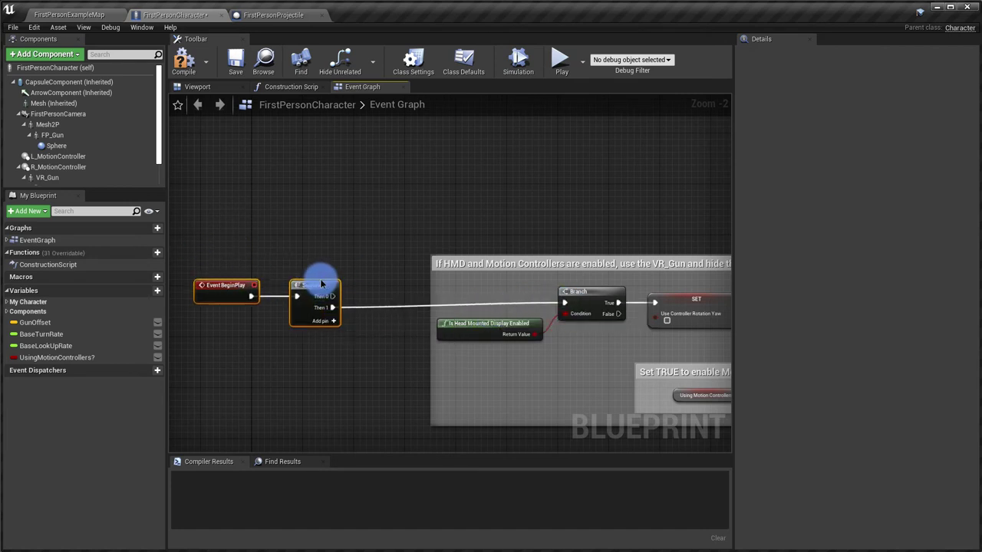
{"action": "mouse_move", "coordinate": [326, 299]}
{"action": "left_mouse_down"}
{"action": "mouse_move", "coordinate": [294, 286]}
{"action": "mouse_move", "coordinate": [427, 167]}
{"action": "left_mouse_up"}
{"action": "scroll", "coordinate": [328, 270], "scroll_direction": "up", "scroll_amount": 1}
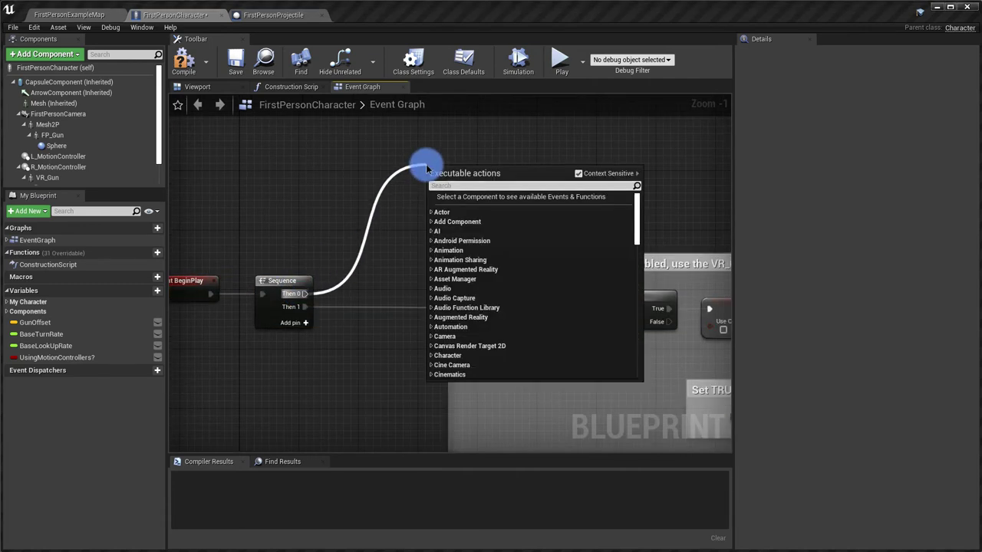
From Then 0, add a Get All Actors Of Class node set to BP_Capture_Manager
{"action": "type", "text": "get al la"}
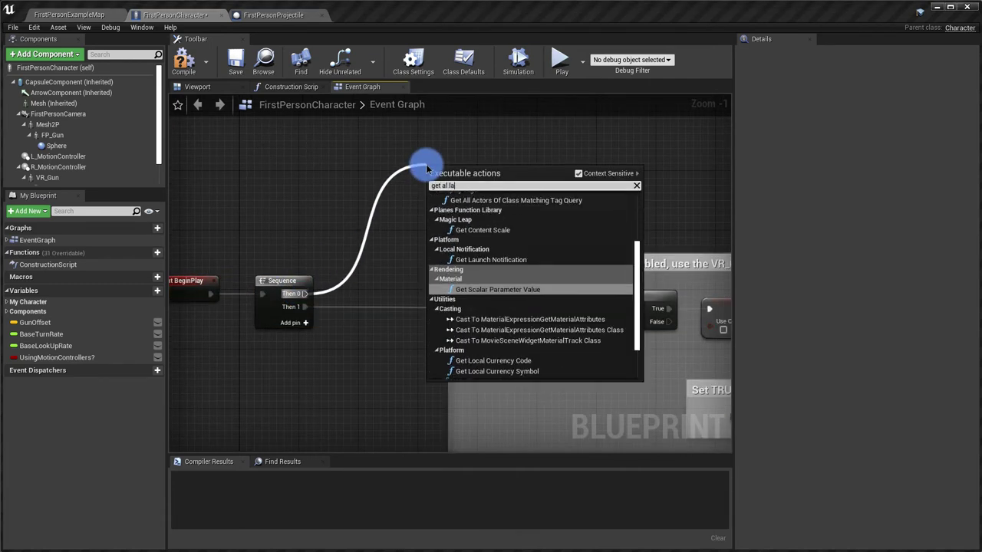
{"action": "key", "text": "BackSpace"}
{"action": "key", "text": "BackSpace"}
{"action": "type", "text": "l ac"}
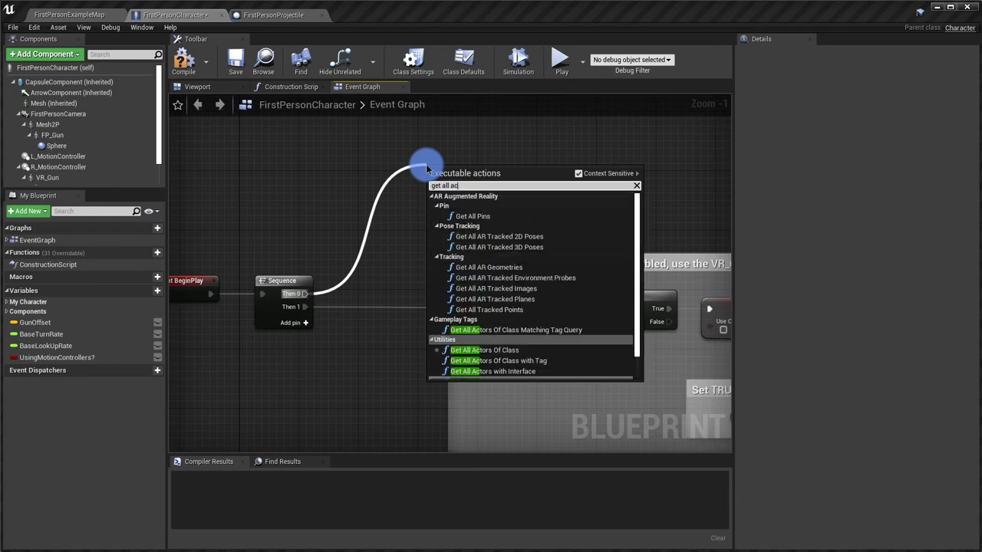
{"action": "left_click", "coordinate": [499, 353]}
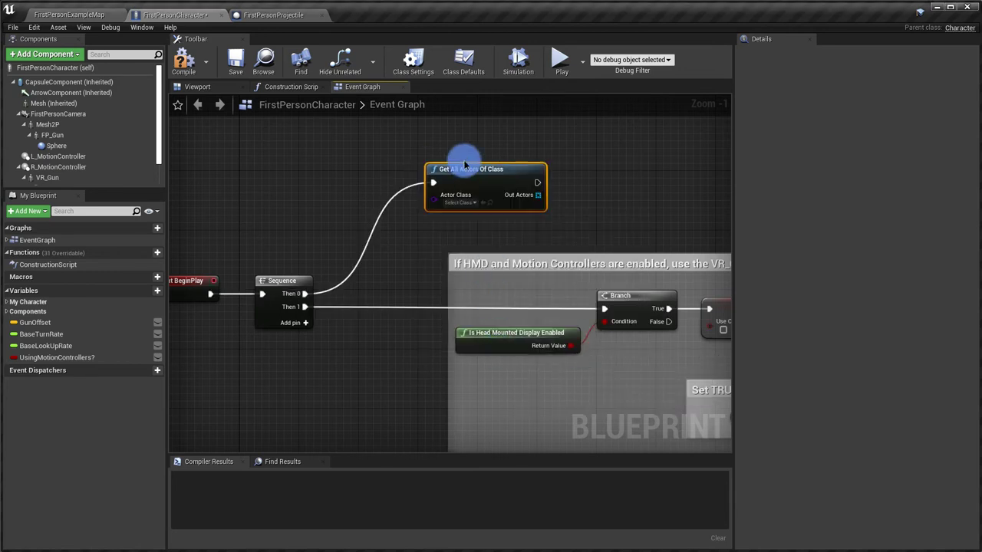
{"action": "left_click", "coordinate": [465, 208]}
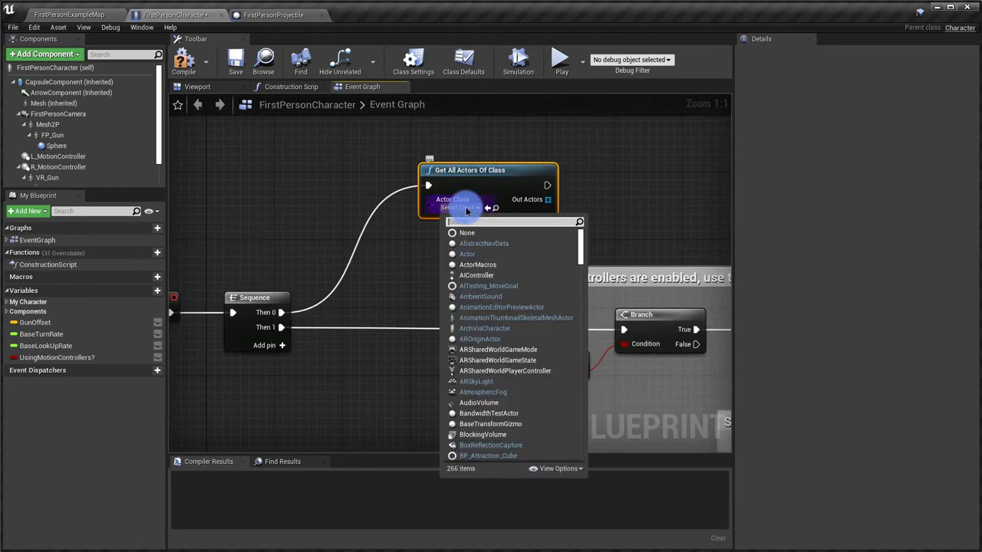
{"action": "type", "text": "manualbet"}
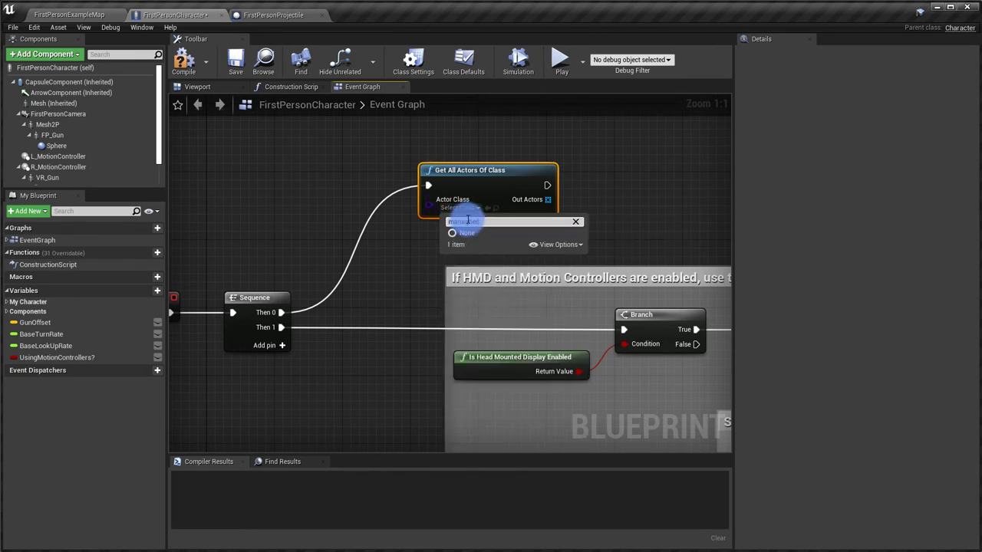
{"action": "type", "text": "manager"}
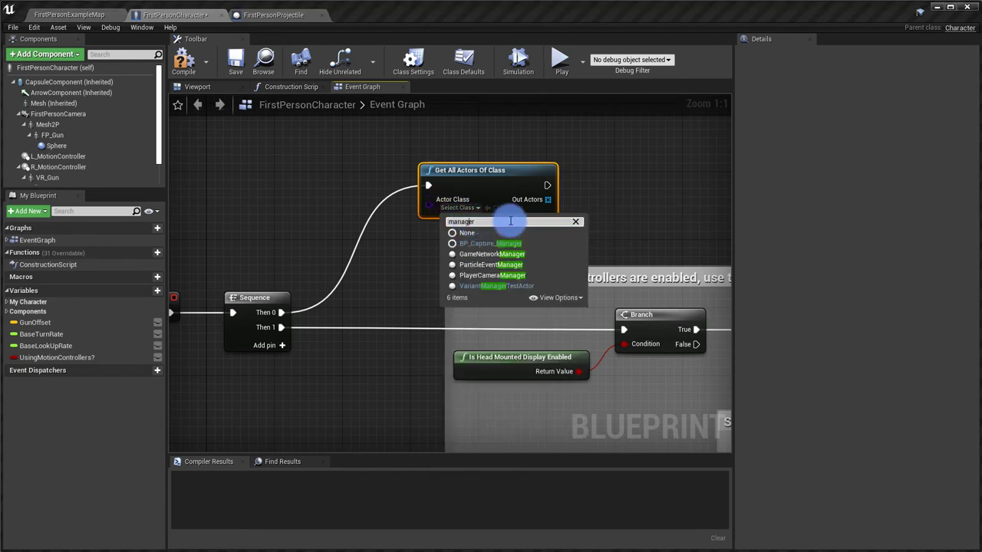
{"action": "left_click", "coordinate": [509, 244]}
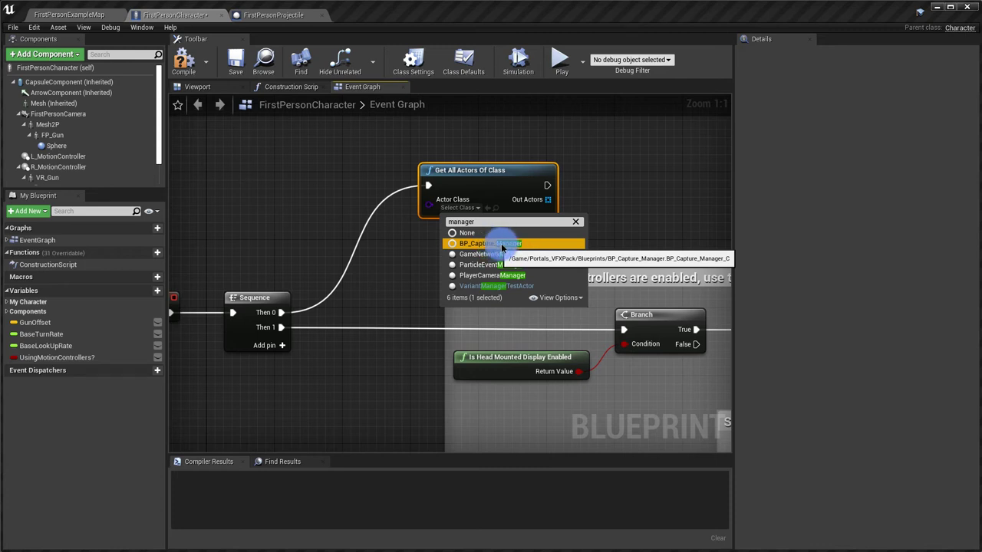
{"action": "left_click", "coordinate": [504, 245]}
Store the first Out Actors element in a new Portal_Manager variable, executed after Get All Actors
{"action": "right_click_drag", "start_coordinate": [596, 225], "coordinate": [410, 214]}
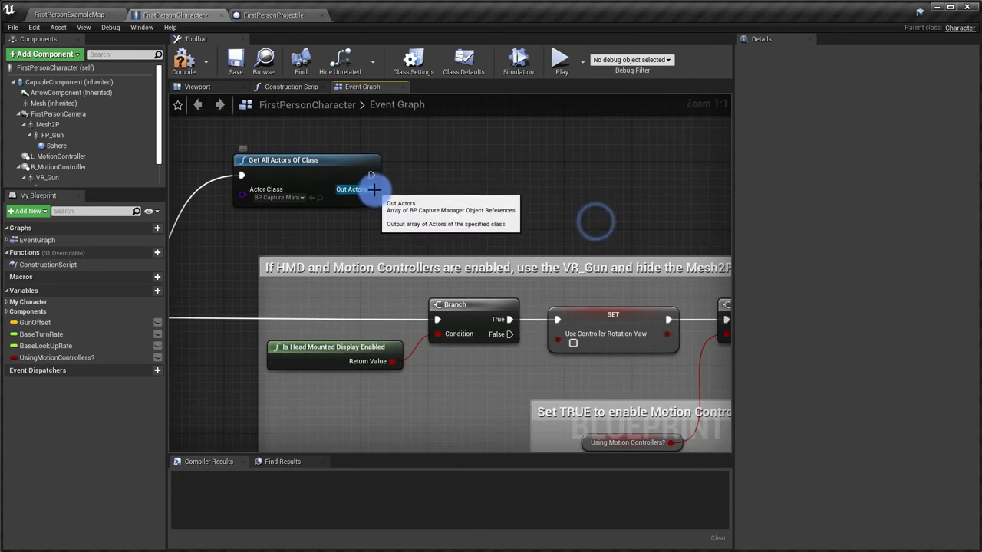
{"action": "left_click_drag", "start_coordinate": [372, 190], "coordinate": [424, 221]}
{"action": "type", "text": "get"}
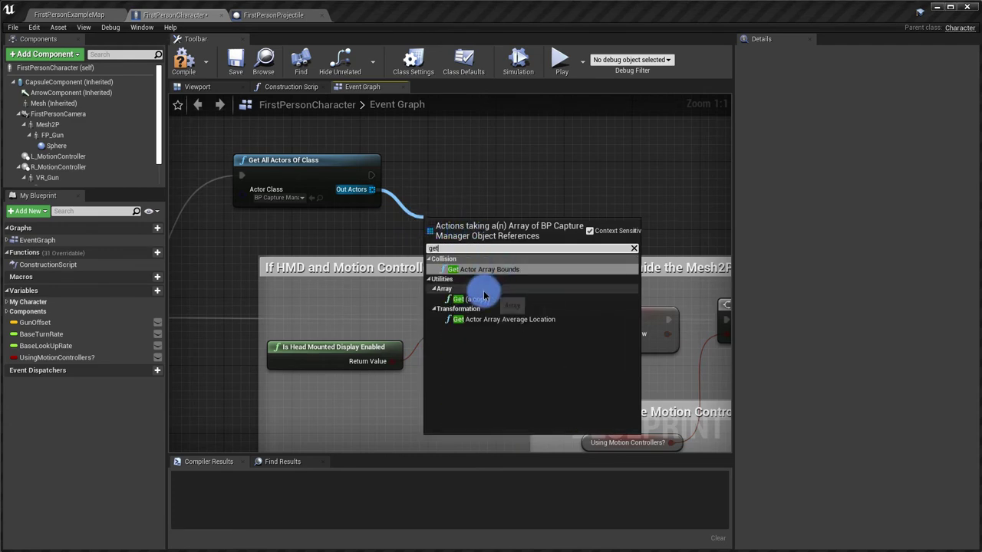
{"action": "left_click", "coordinate": [480, 282]}
{"action": "left_click_drag", "start_coordinate": [456, 230], "coordinate": [439, 206]}
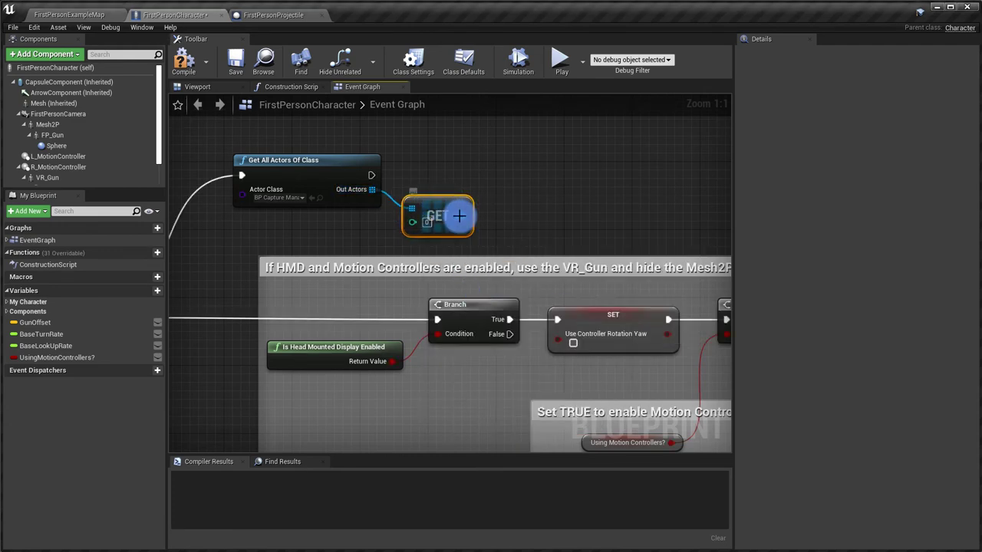
{"action": "right_click", "coordinate": [452, 215]}
{"action": "left_click", "coordinate": [499, 230]}
{"action": "type", "text": "Portal_Manager"}
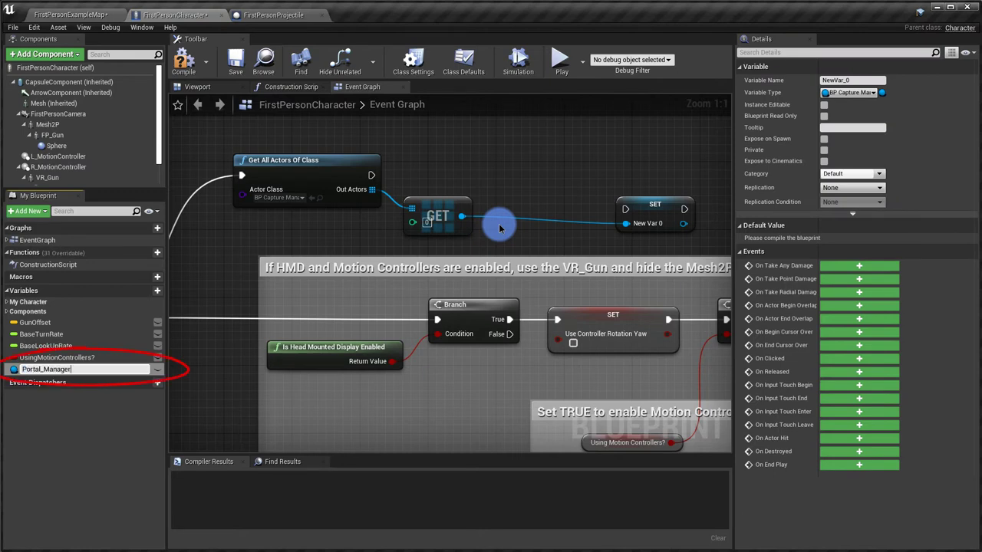
{"action": "key", "text": "Return"}
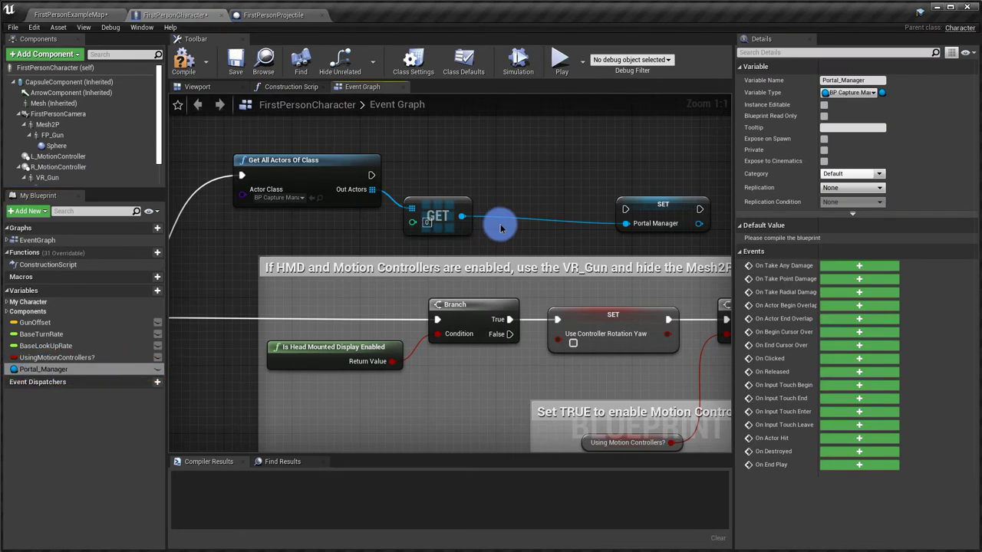
{"action": "left_click_drag", "start_coordinate": [651, 219], "coordinate": [554, 177]}
{"action": "left_click", "coordinate": [389, 179]}
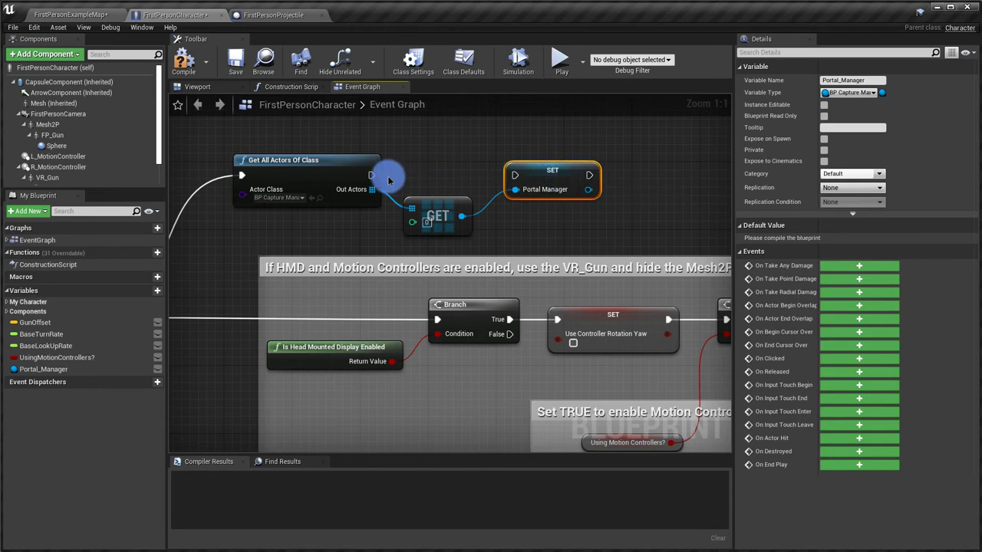
{"action": "left_click_drag", "start_coordinate": [369, 176], "coordinate": [514, 174]}
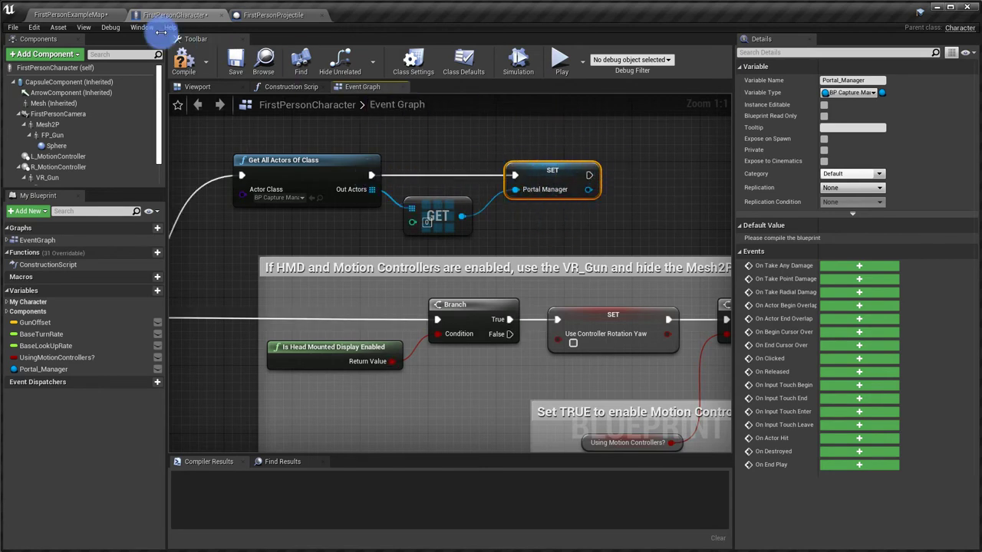
{"action": "left_click", "coordinate": [100, 17]}
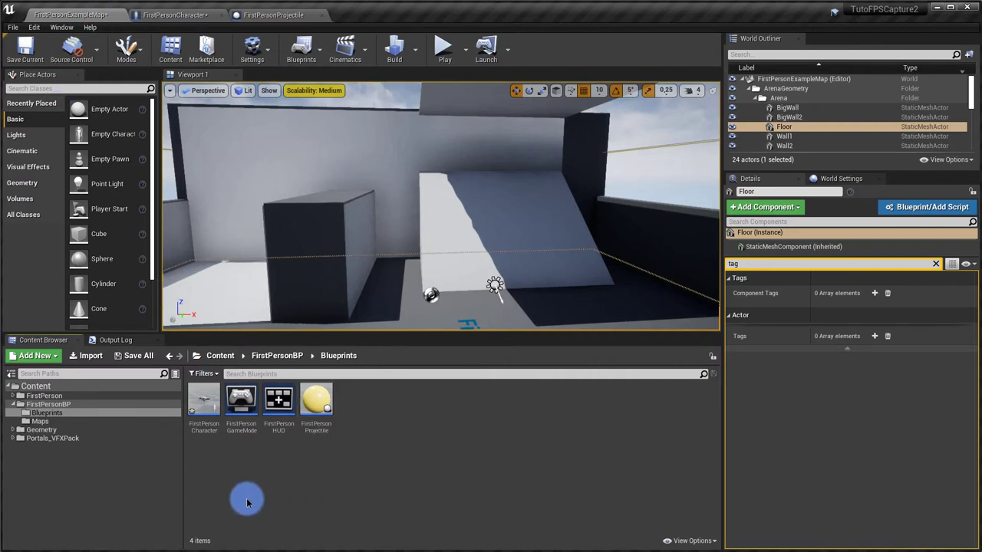
Drag BP_Capture_Manager from Portals_VFXPack > Blueprints onto the level floor and clear the search
{"action": "left_click", "coordinate": [20, 439]}
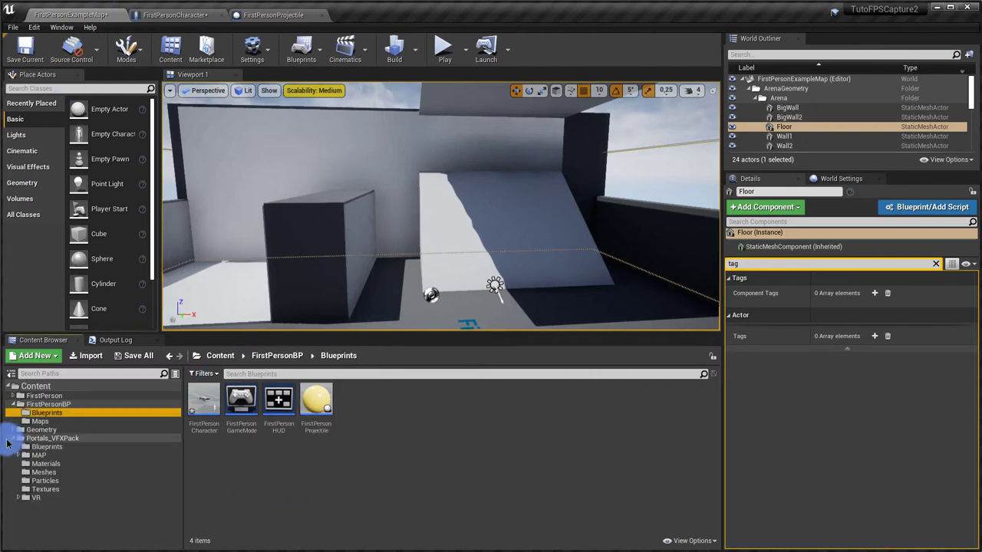
{"action": "left_click", "coordinate": [35, 448]}
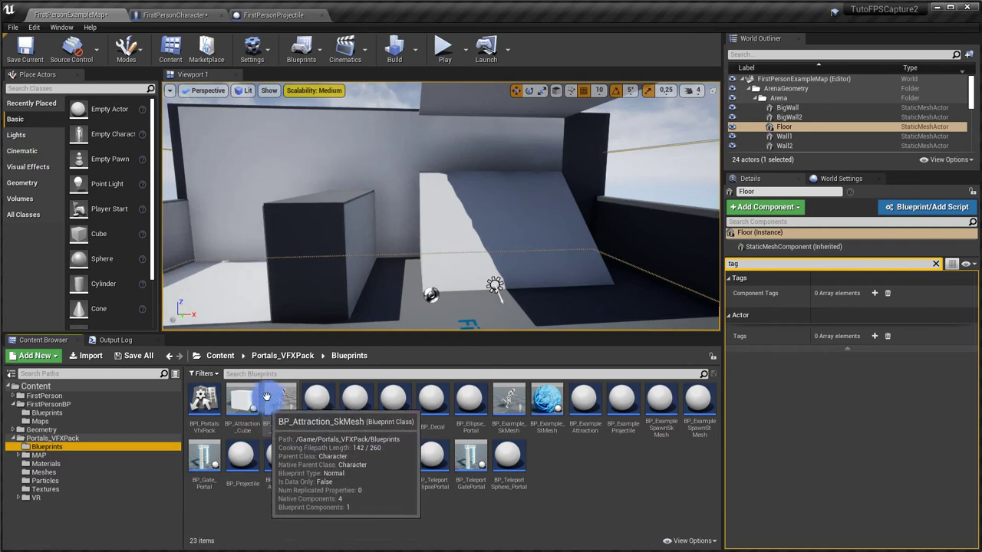
{"action": "left_click", "coordinate": [311, 374]}
{"action": "type", "text": "ma"}
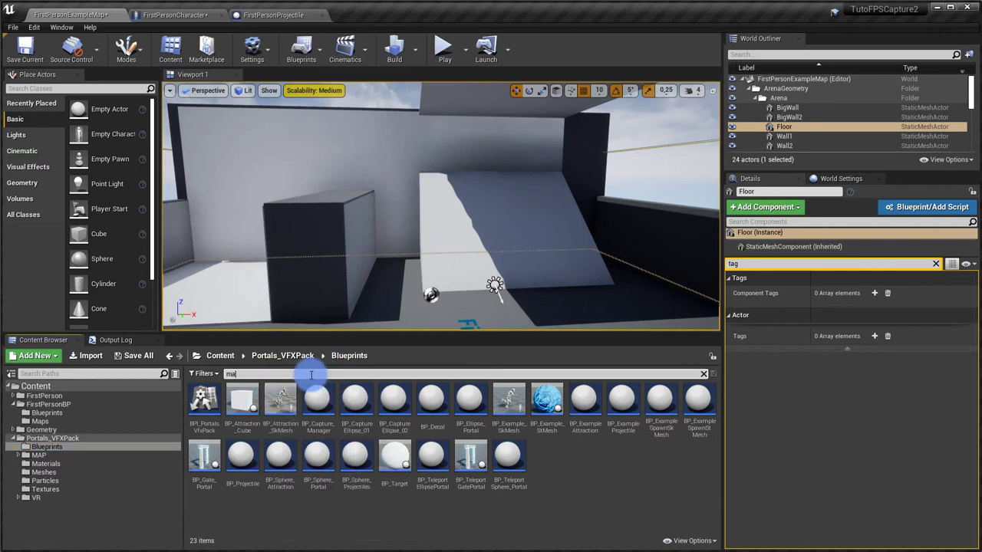
{"action": "type", "text": "na"}
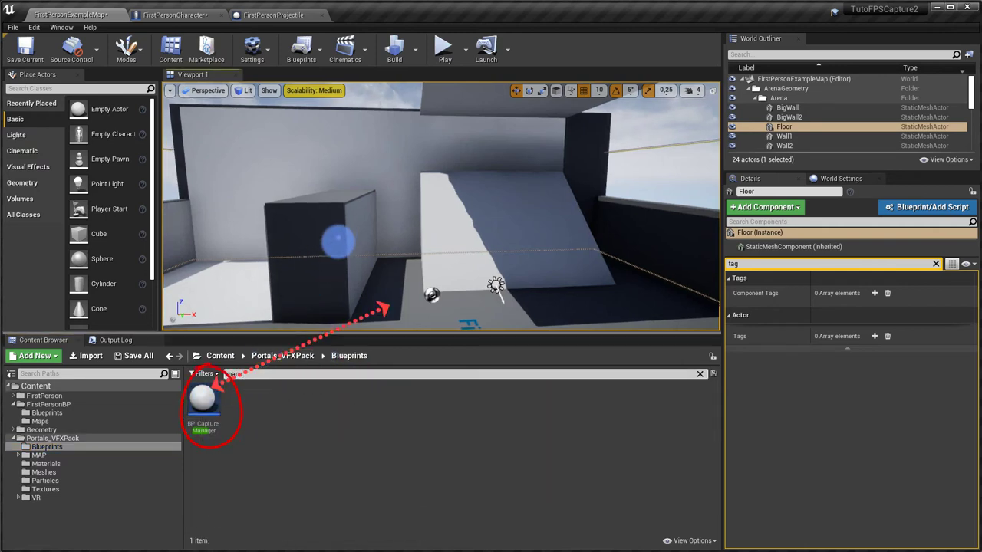
{"action": "left_click", "coordinate": [201, 400]}
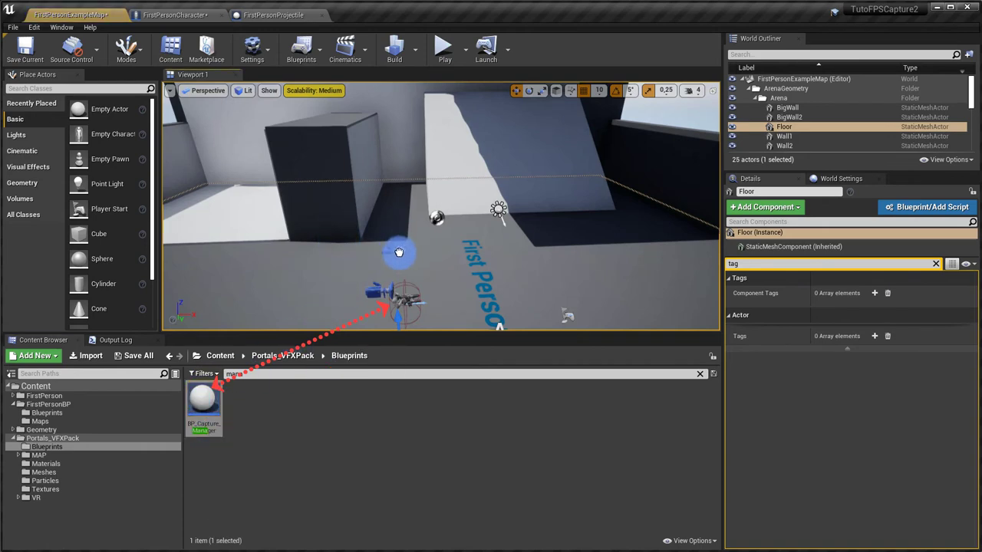
{"action": "left_click_drag", "start_coordinate": [398, 252], "coordinate": [398, 252]}
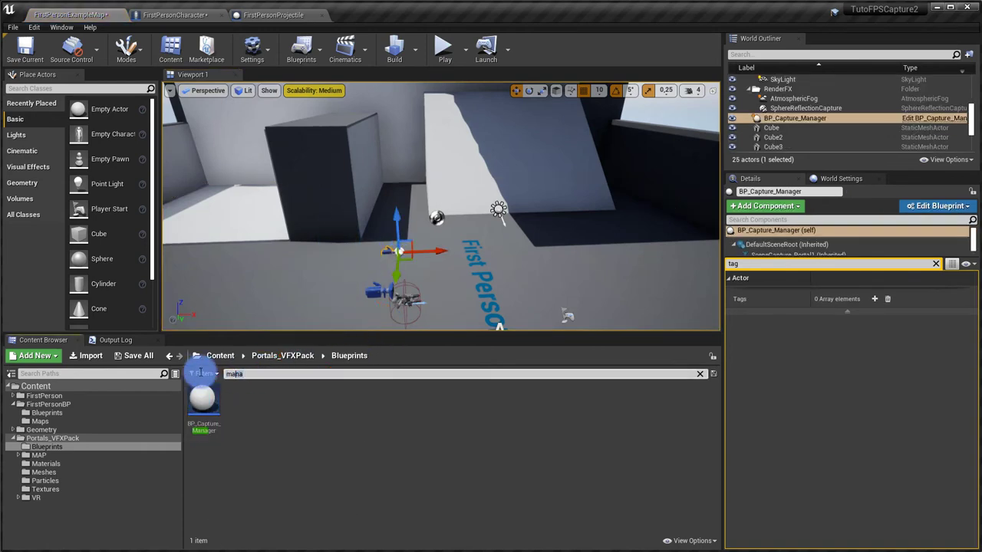
{"action": "key", "text": "BackSpace"}
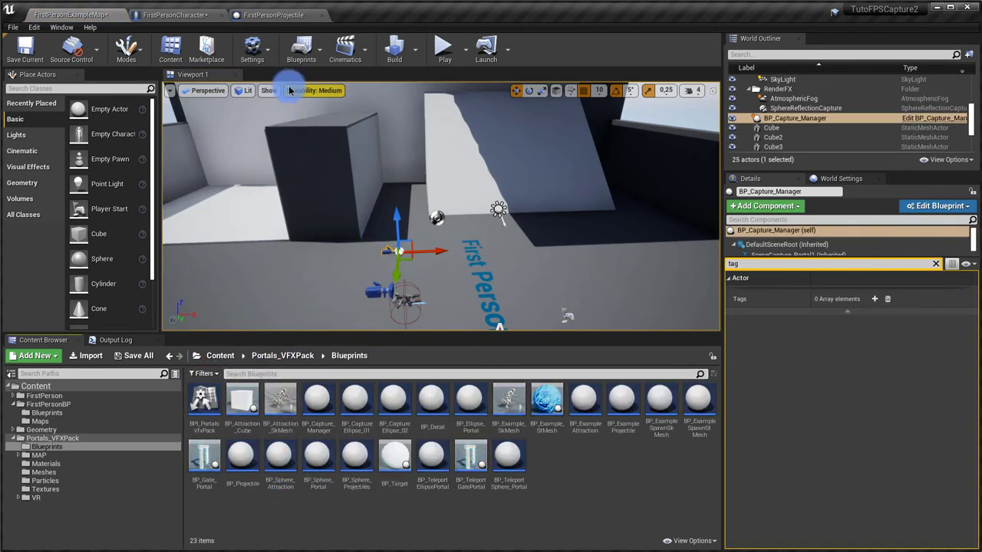
{"action": "left_click", "coordinate": [203, 18]}
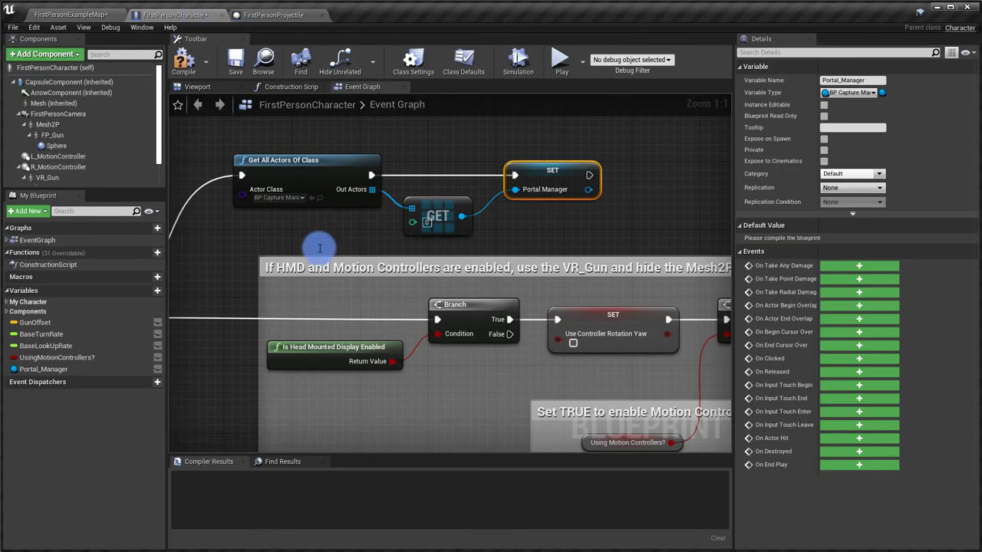
Set the Portal1 variable's type to BP Capture Ellipse 01 Object Reference
{"action": "scroll", "coordinate": [323, 292], "scroll_direction": "down", "scroll_amount": 1}
{"action": "scroll", "coordinate": [328, 339], "scroll_direction": "down", "scroll_amount": 2}
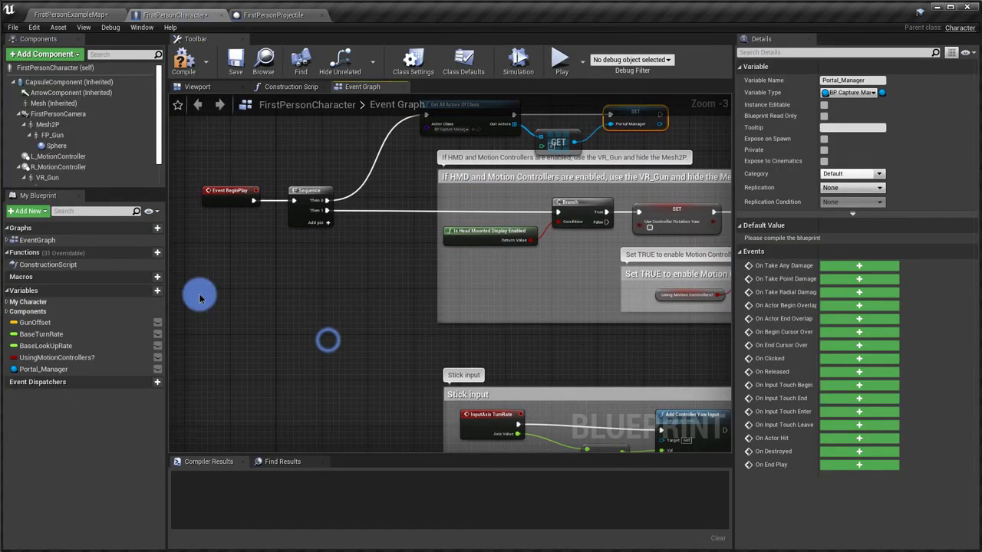
{"action": "left_click", "coordinate": [157, 291]}
{"action": "type", "text": "Portal1"}
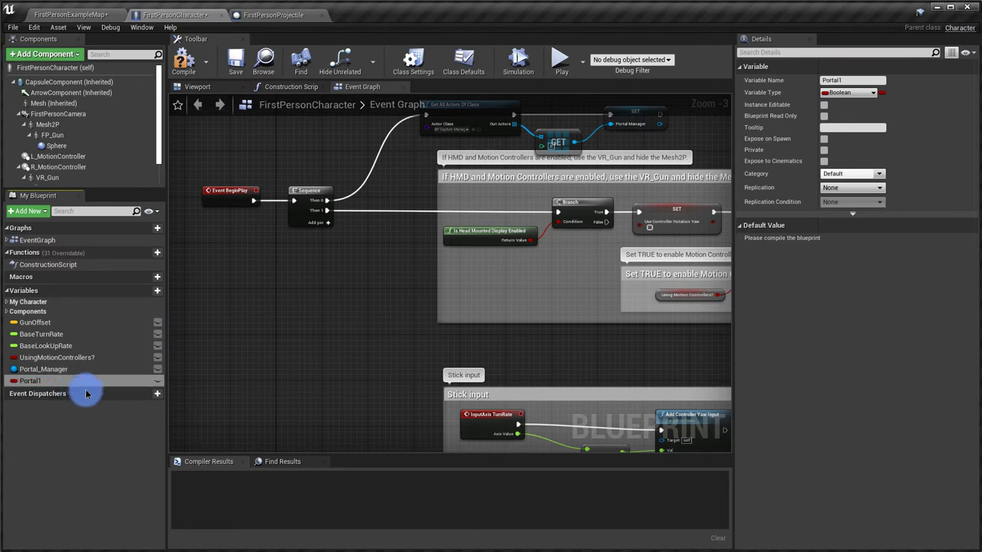
{"action": "left_click", "coordinate": [45, 386]}
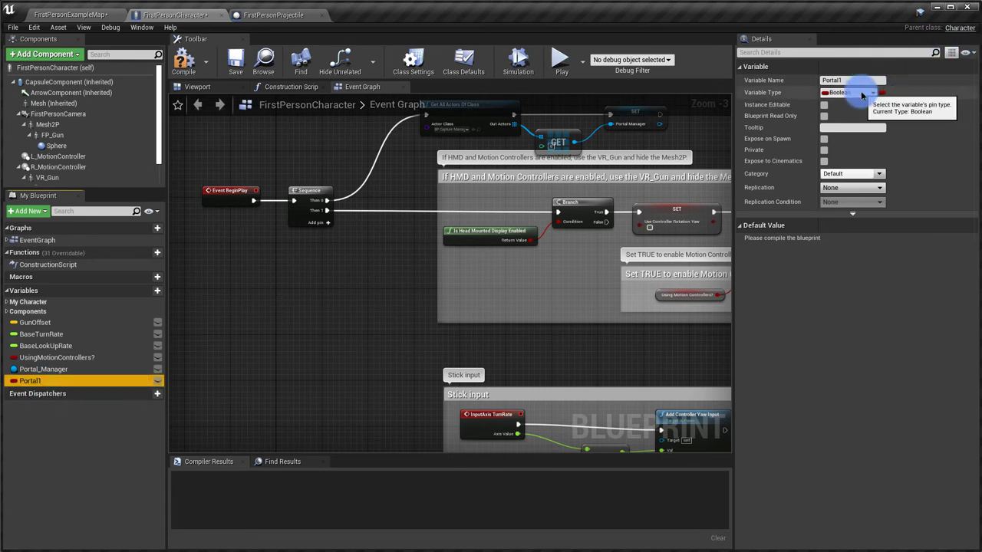
{"action": "left_click", "coordinate": [852, 95]}
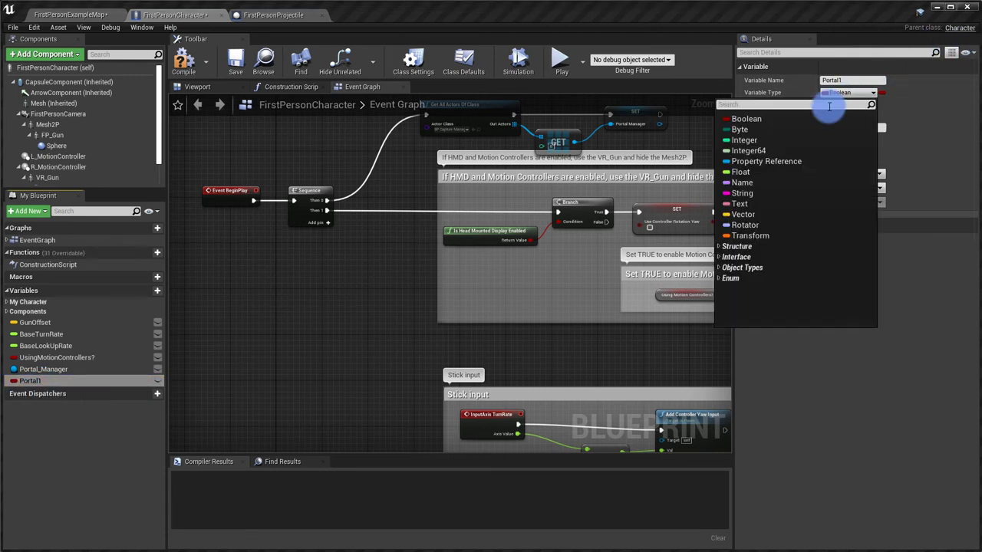
{"action": "type", "text": "actor"}
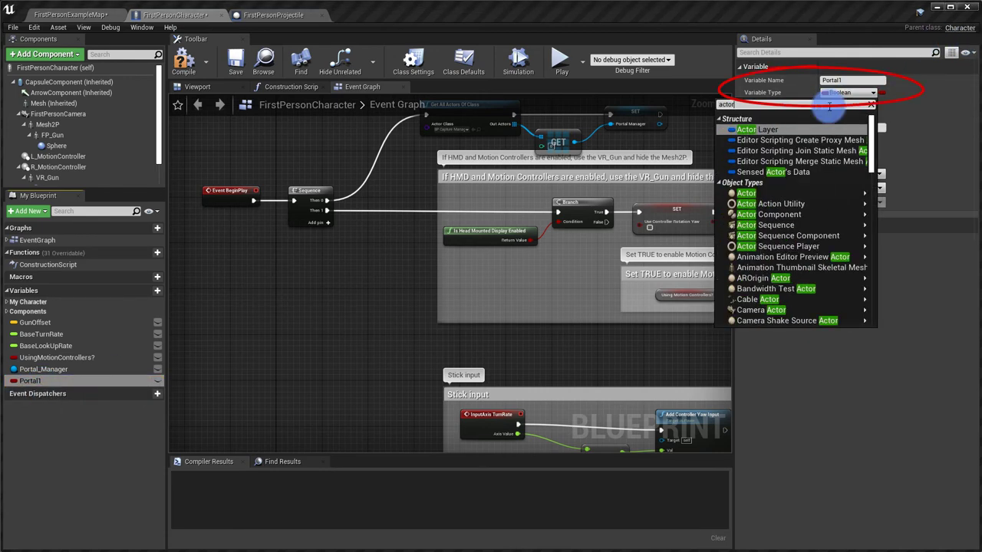
{"action": "key", "text": "BackSpace"}
{"action": "key", "text": "BackSpace"}
{"action": "key", "text": "BackSpace"}
{"action": "type", "text": "capture"}
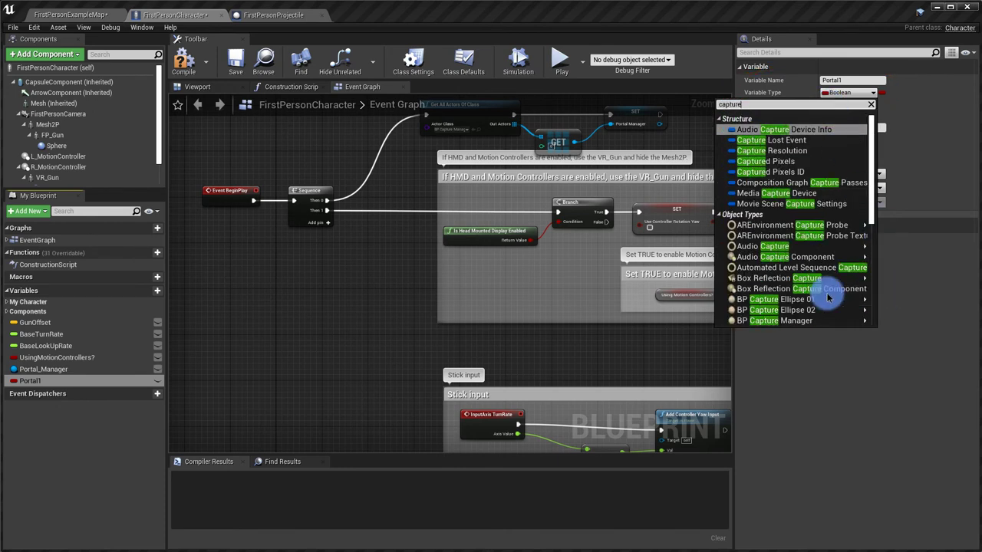
{"action": "mouse_move", "coordinate": [827, 298]}
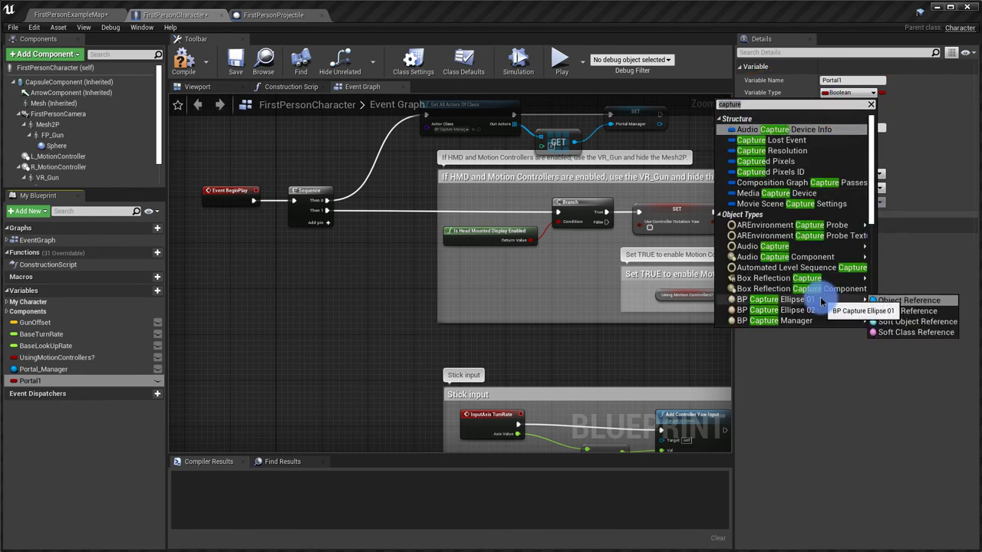
{"action": "left_click", "coordinate": [888, 299]}
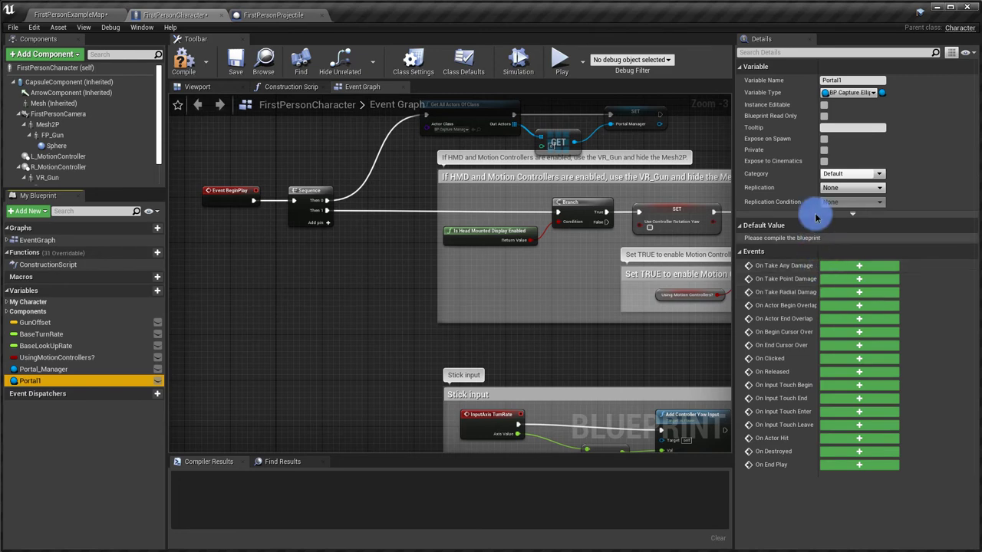
{"action": "left_click", "coordinate": [42, 439]}
Add a Portal2 variable typed as a BP Capture Ellipse 02 object reference
{"action": "left_click", "coordinate": [151, 292]}
{"action": "type", "text": "Portal2"}
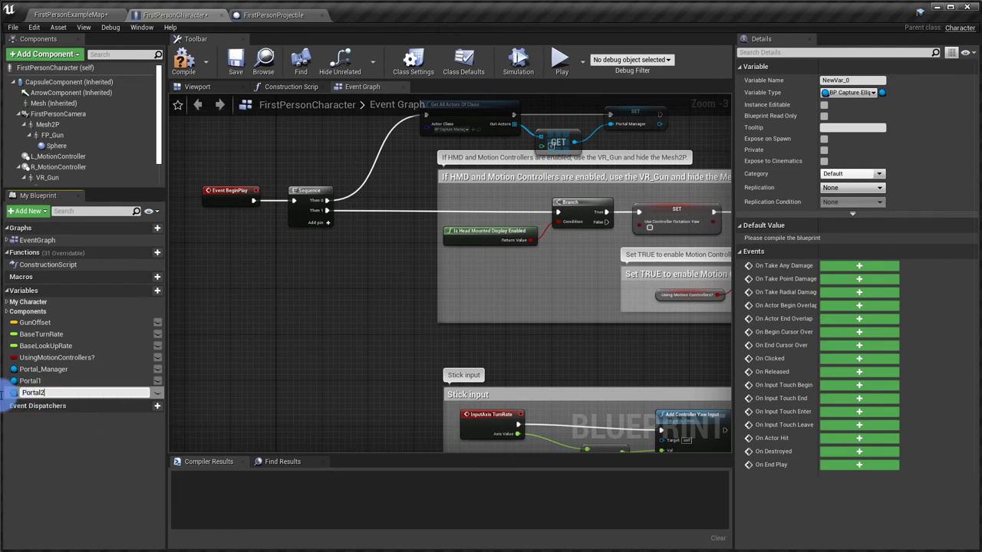
{"action": "left_click", "coordinate": [26, 447]}
{"action": "left_click", "coordinate": [14, 391]}
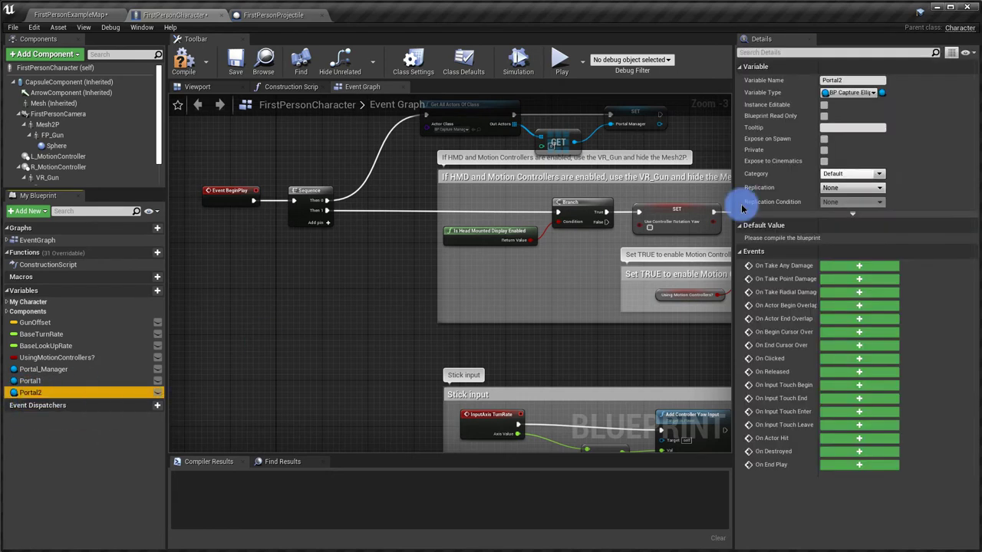
{"action": "left_click", "coordinate": [849, 92]}
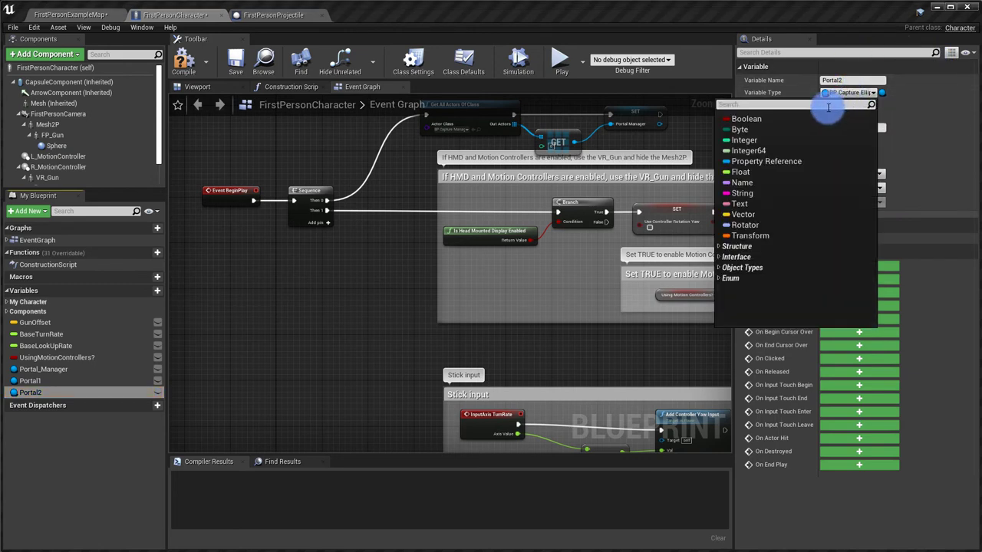
{"action": "type", "text": "capture"}
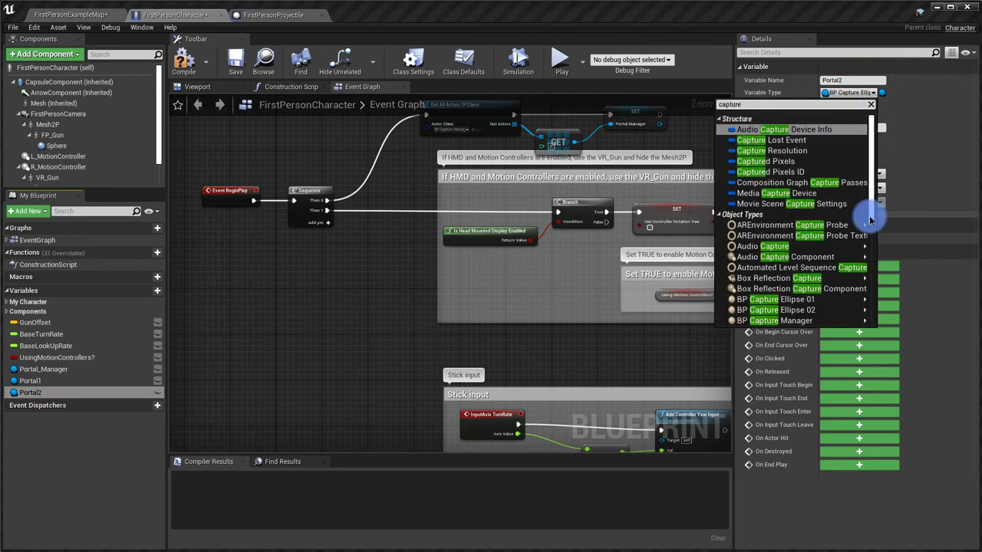
{"action": "mouse_move", "coordinate": [826, 314]}
{"action": "left_click", "coordinate": [890, 312]}
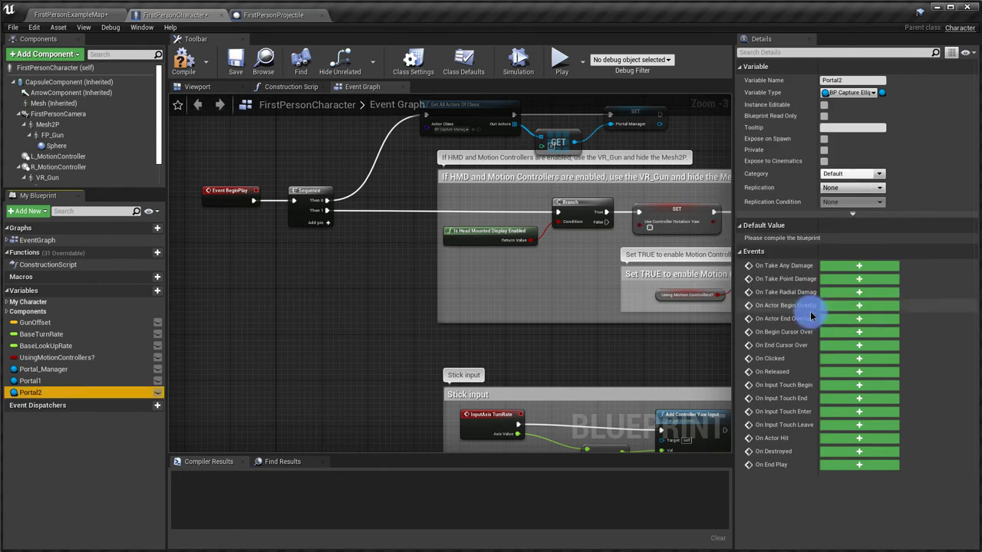
{"action": "scroll", "coordinate": [379, 315], "scroll_direction": "down", "scroll_amount": 3}
{"action": "right_click_drag", "start_coordinate": [385, 332], "coordinate": [358, 98]}
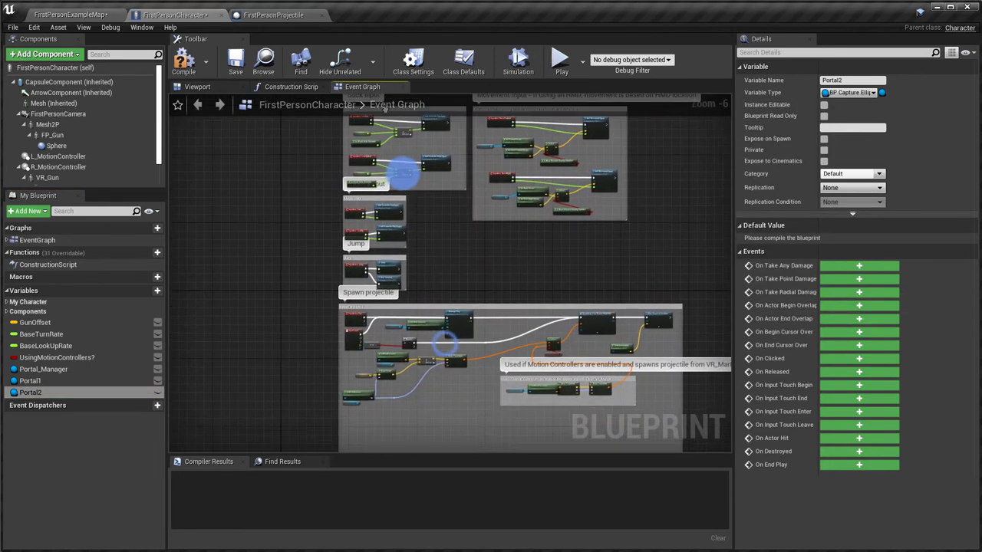
Compile the character and duplicate the spawn projectile node group below the original
{"action": "left_click", "coordinate": [183, 62]}
{"action": "left_click", "coordinate": [236, 62]}
{"action": "scroll", "coordinate": [431, 178], "scroll_direction": "up", "scroll_amount": 1}
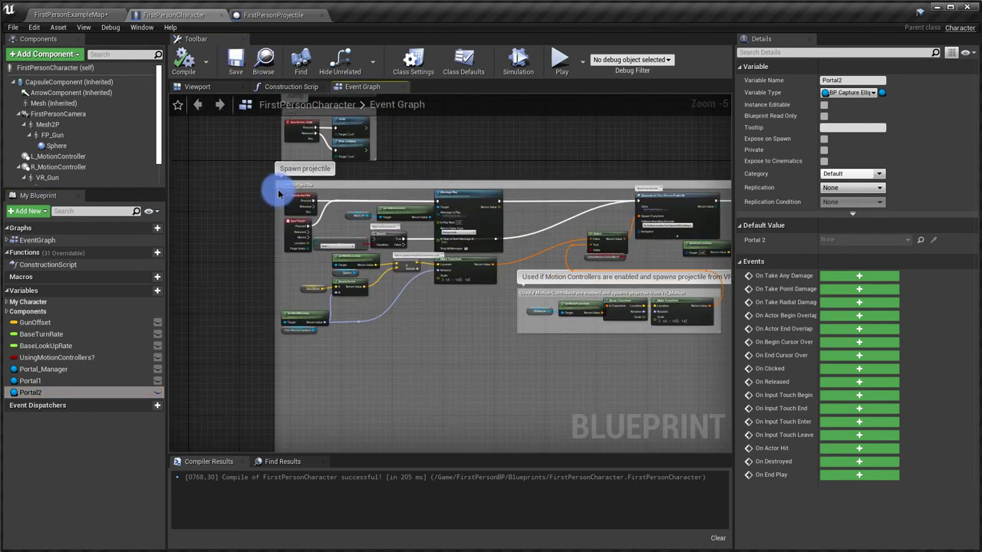
{"action": "left_click_drag", "start_coordinate": [278, 193], "coordinate": [664, 355]}
{"action": "right_click_drag", "start_coordinate": [422, 384], "coordinate": [401, 263]}
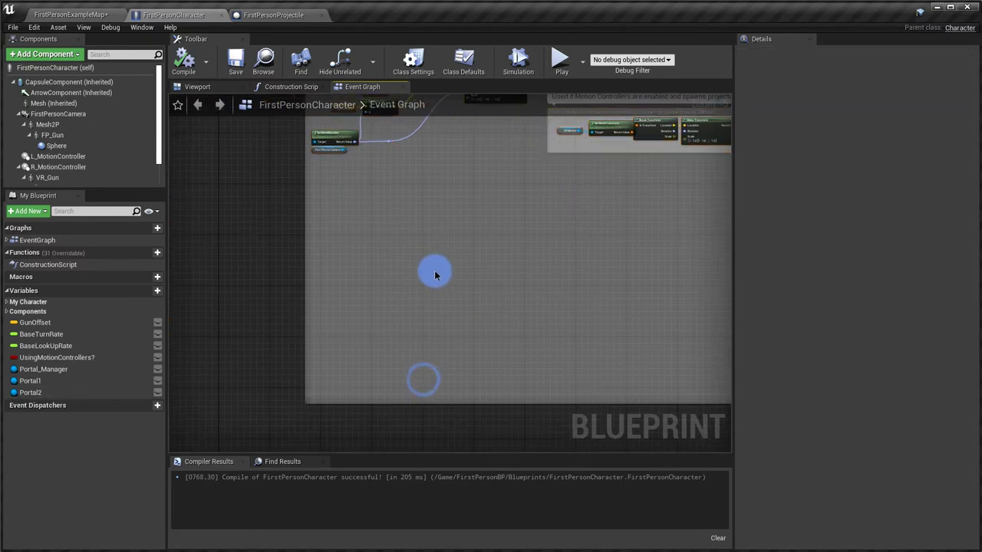
{"action": "left_click_drag", "start_coordinate": [431, 207], "coordinate": [483, 208]}
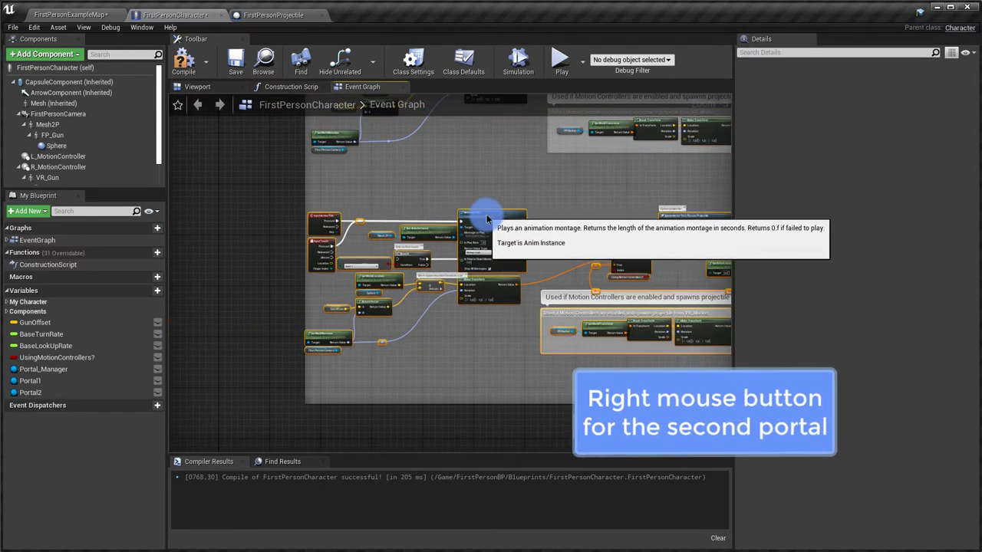
{"action": "scroll", "coordinate": [404, 257], "scroll_direction": "up", "scroll_amount": 2}
In the copy, replace the touch nodes and InputAction Fire with an InputAction Fire2 event driving Montage Play
{"action": "left_click", "coordinate": [249, 259]}
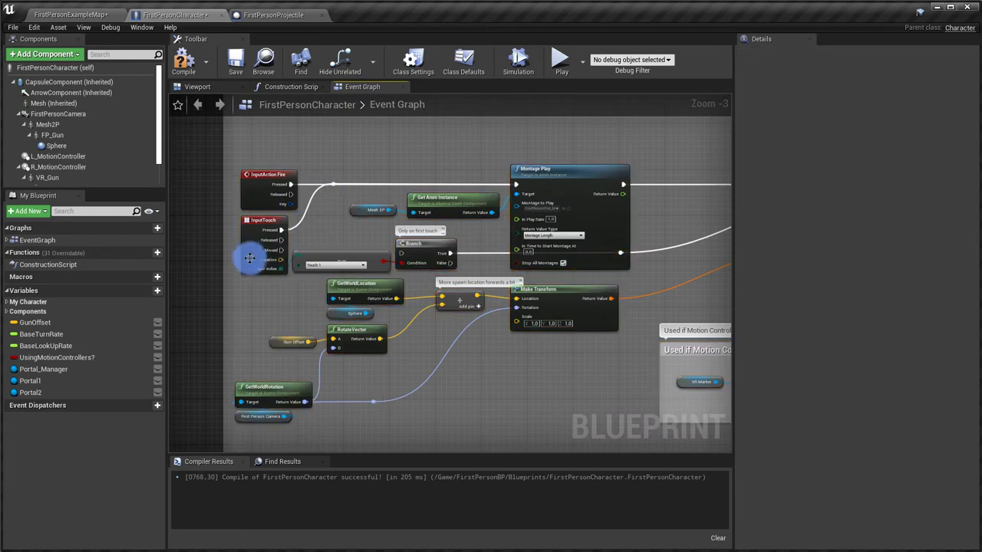
{"action": "left_click_drag", "start_coordinate": [229, 256], "coordinate": [409, 268]}
{"action": "key", "text": "Delete"}
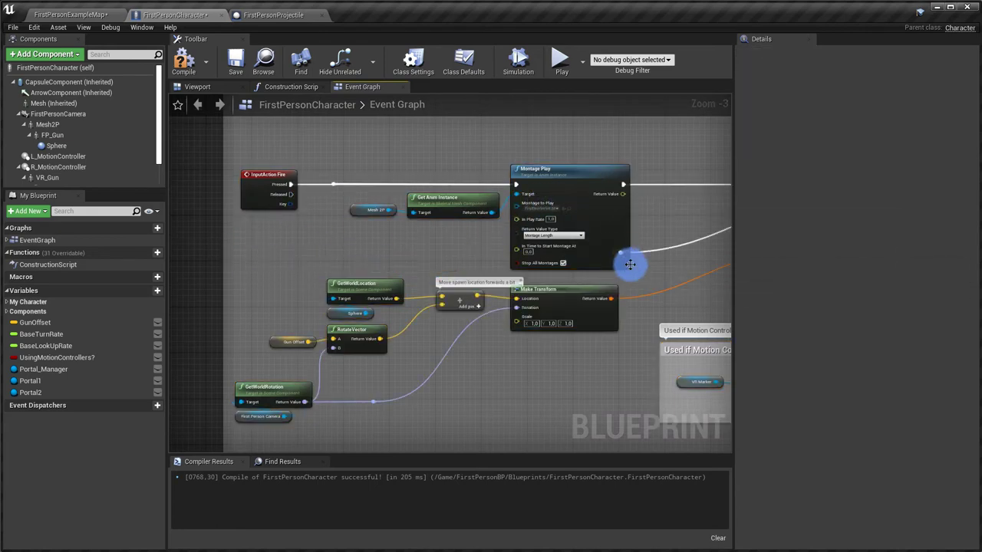
{"action": "right_click_drag", "start_coordinate": [256, 170], "coordinate": [313, 185]}
{"action": "left_click", "coordinate": [322, 193]}
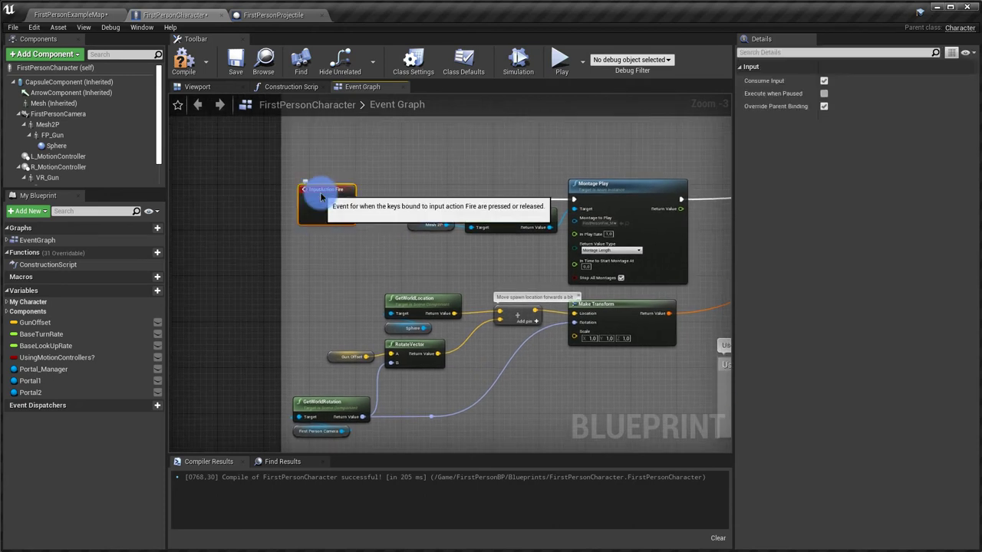
{"action": "key", "text": "Delete"}
{"action": "right_click", "coordinate": [307, 199]}
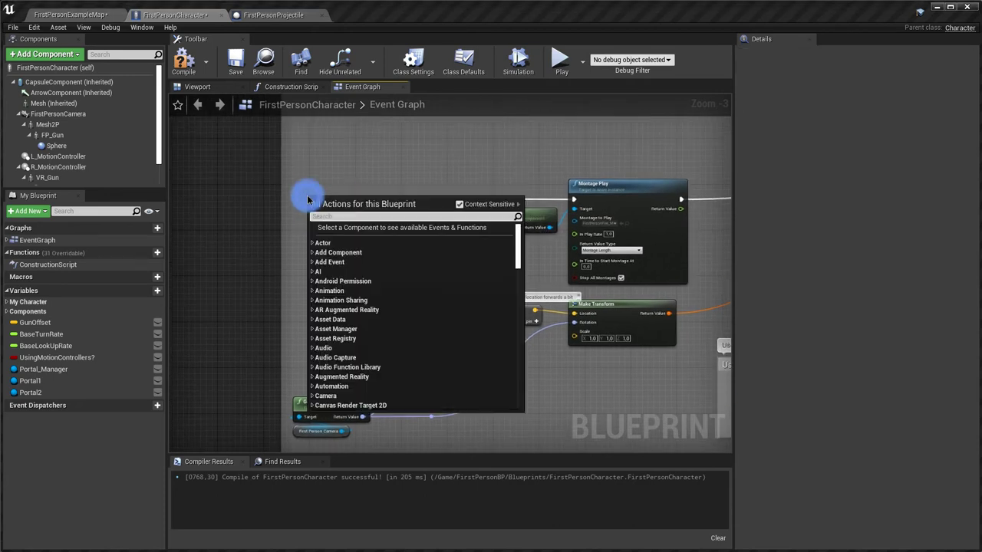
{"action": "type", "text": "fire"}
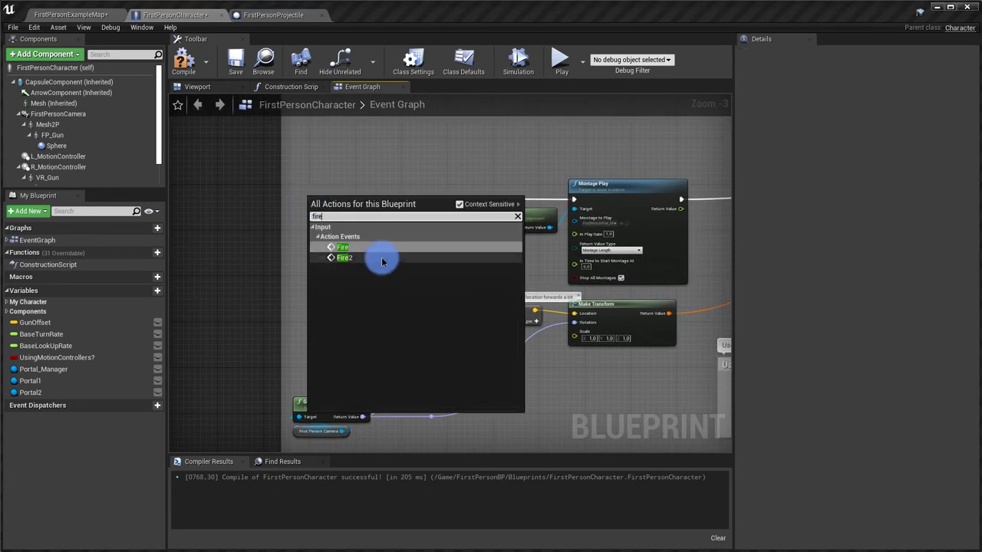
{"action": "left_click", "coordinate": [384, 258]}
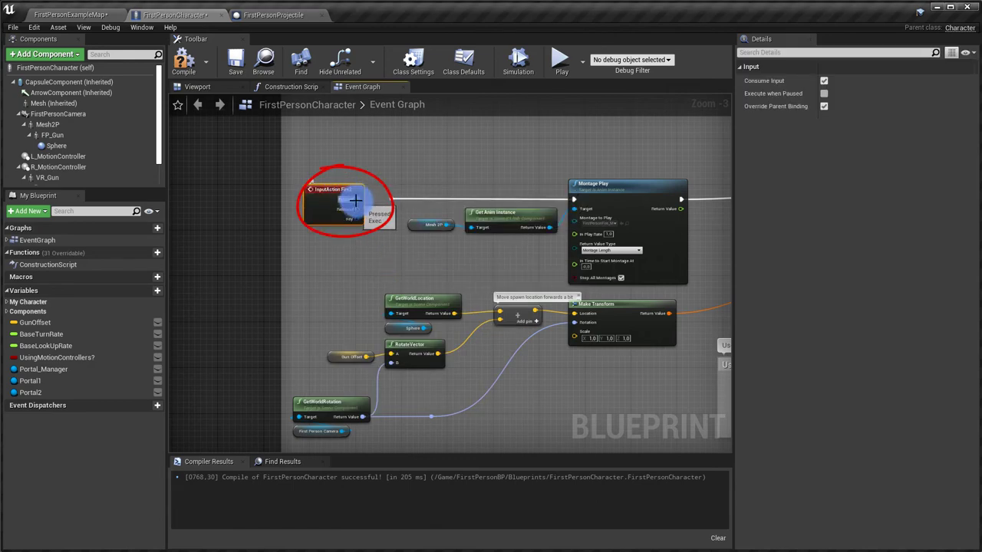
{"action": "left_click_drag", "start_coordinate": [357, 199], "coordinate": [391, 201]}
Place a custom event named ConnectPortals beside the two fire graphs and compile the character blueprint
{"action": "scroll", "coordinate": [522, 289], "scroll_direction": "down", "scroll_amount": 2}
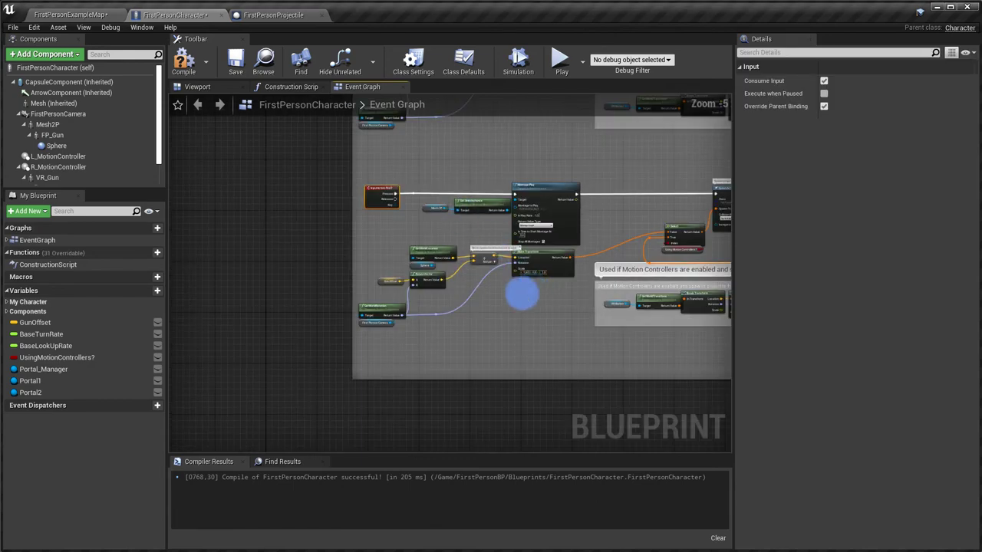
{"action": "mouse_move", "coordinate": [530, 287]}
{"action": "right_mouse_down"}
{"action": "mouse_move", "coordinate": [460, 414]}
{"action": "mouse_move", "coordinate": [460, 165]}
{"action": "right_mouse_up"}
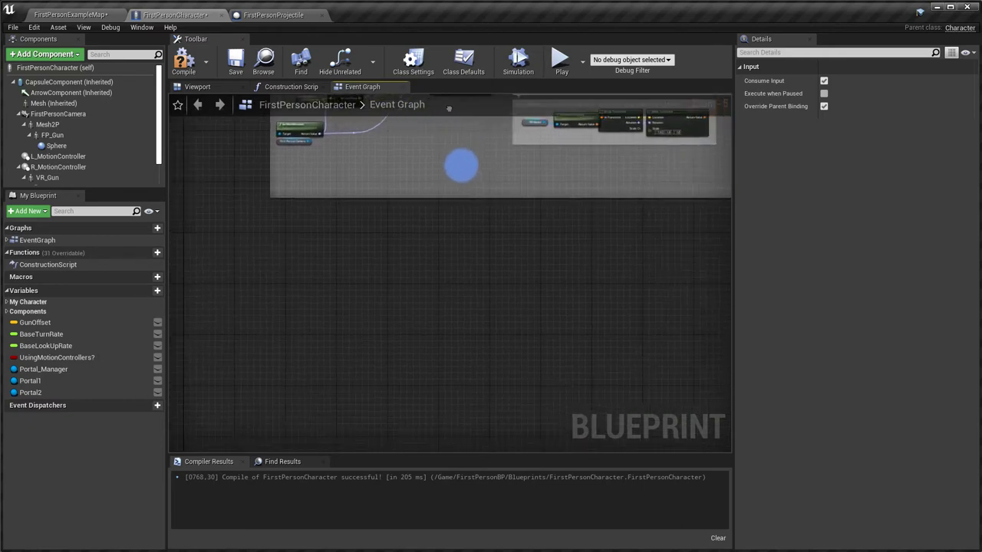
{"action": "right_click", "coordinate": [249, 277]}
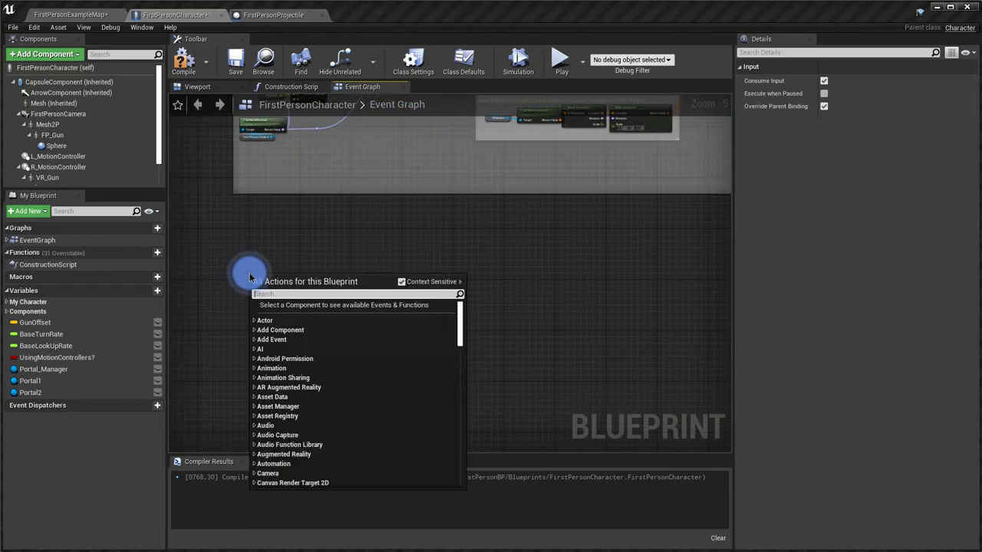
{"action": "type", "text": "custom"}
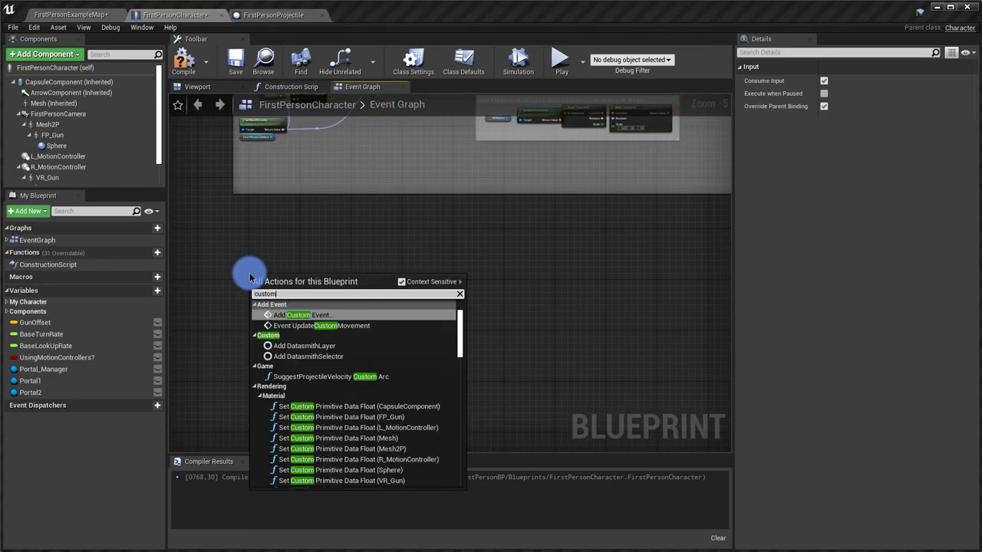
{"action": "left_click", "coordinate": [300, 313]}
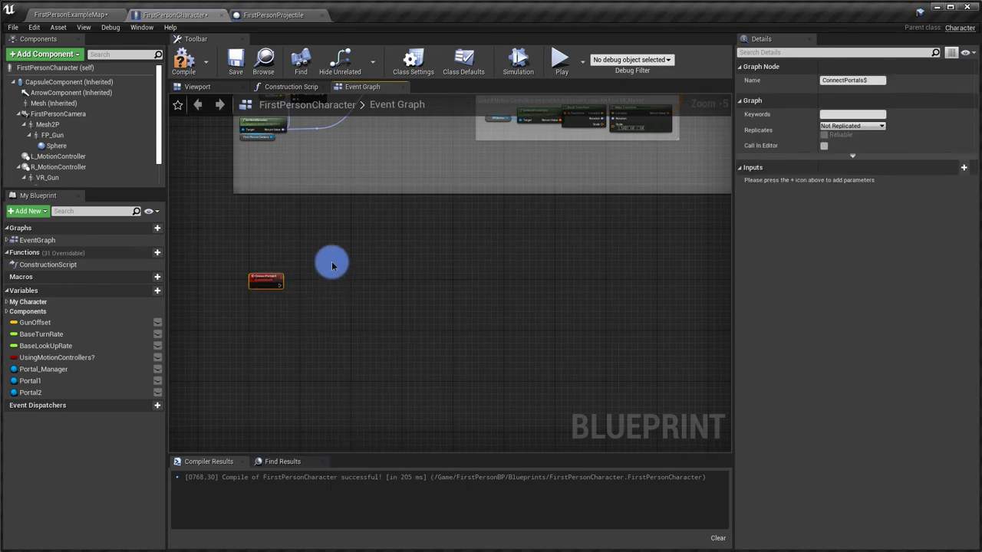
{"action": "scroll", "coordinate": [284, 286], "scroll_direction": "up", "scroll_amount": 5}
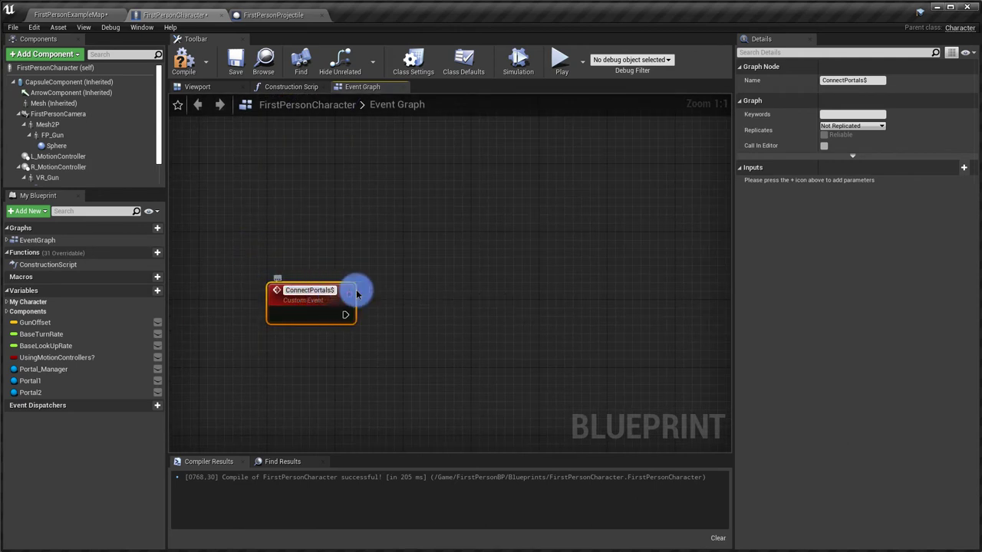
{"action": "left_click", "coordinate": [408, 334]}
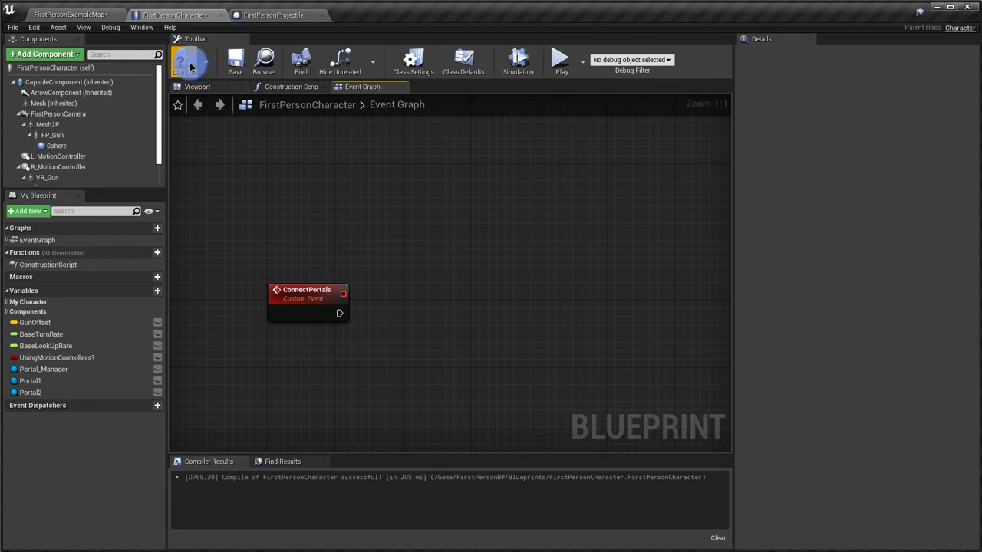
{"action": "left_click", "coordinate": [243, 60]}
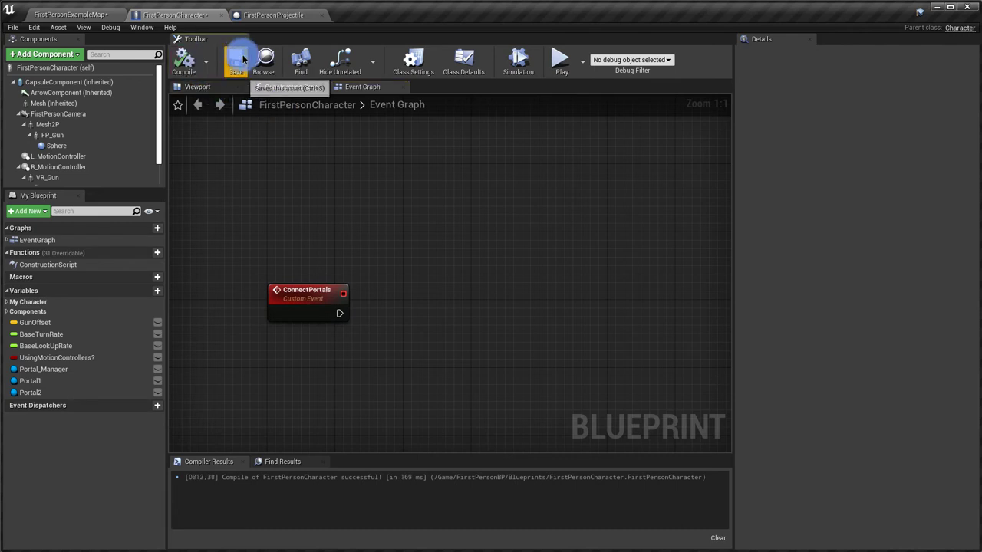
In FirstPersonProjectile, add a FirstPersonCharacter variable (First Person Character reference, Instance Editable, Expose on Spawn) and compile
{"action": "left_click", "coordinate": [286, 17]}
{"action": "left_click", "coordinate": [157, 302]}
{"action": "type", "text": "FirstPersonCharacter"}
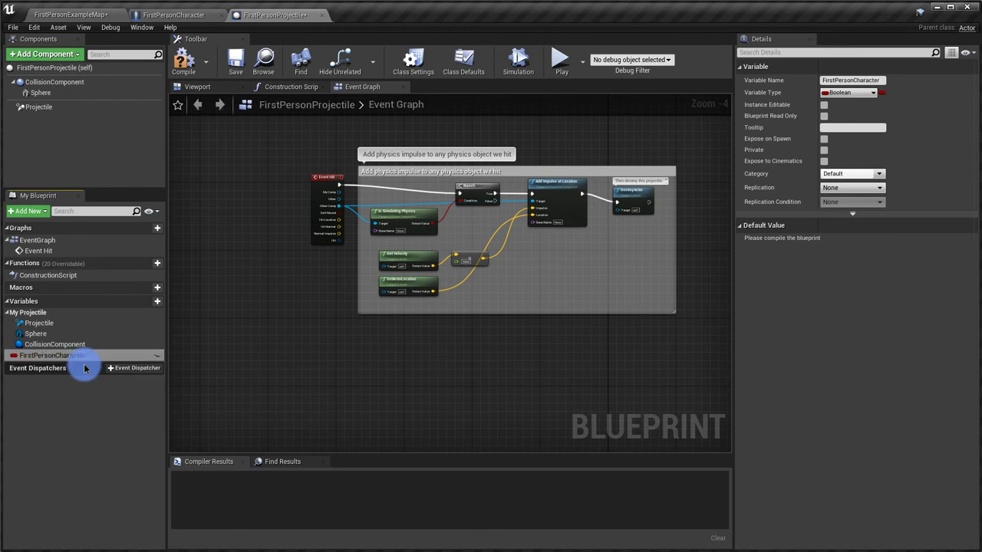
{"action": "left_click", "coordinate": [71, 355]}
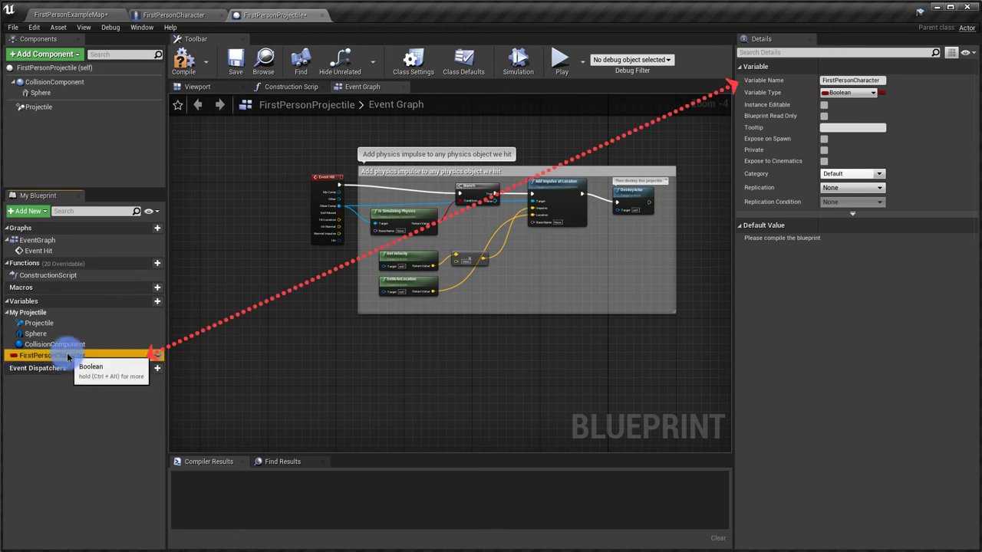
{"action": "left_click", "coordinate": [824, 104]}
{"action": "left_click", "coordinate": [823, 139]}
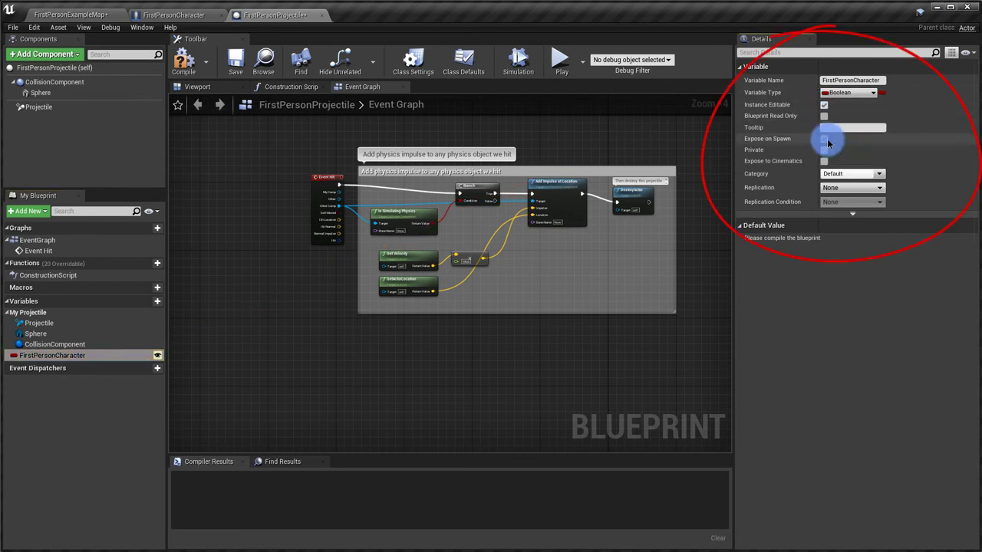
{"action": "left_click", "coordinate": [847, 92]}
{"action": "type", "text": "f"}
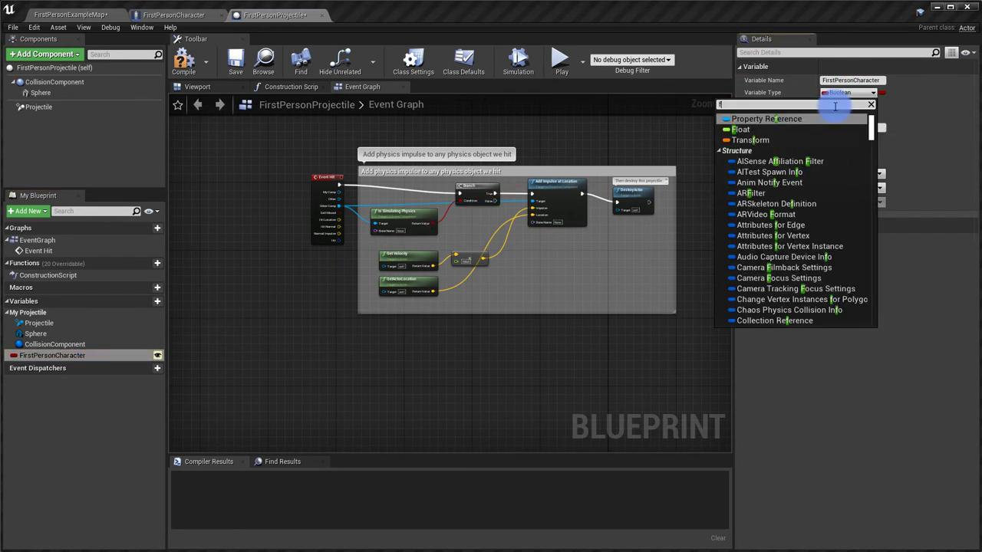
{"action": "type", "text": "irst"}
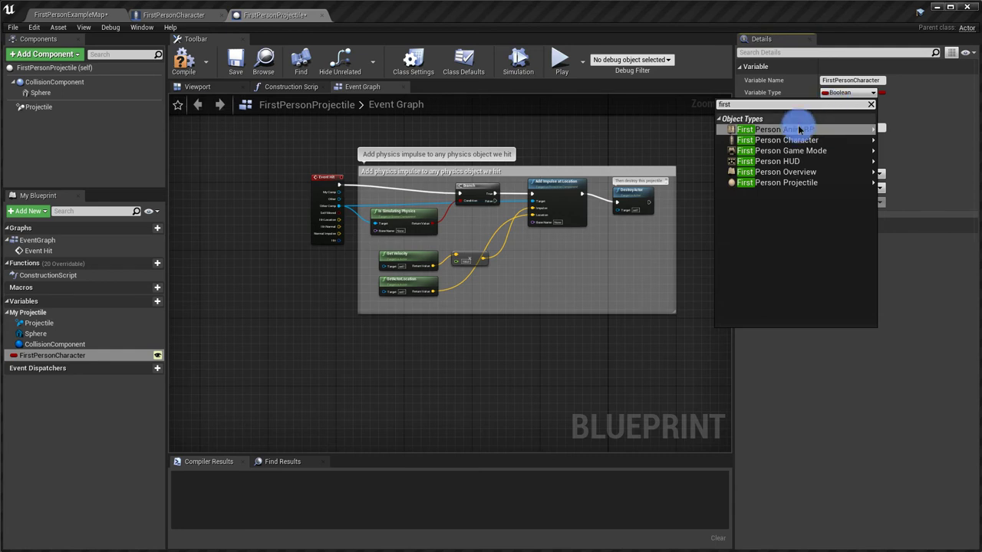
{"action": "left_click", "coordinate": [901, 136]}
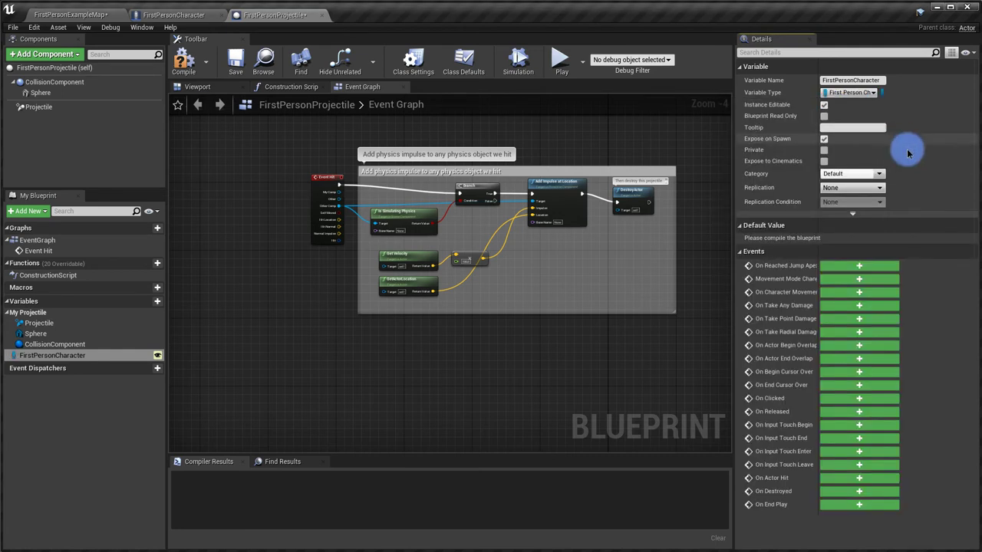
{"action": "left_click", "coordinate": [183, 61]}
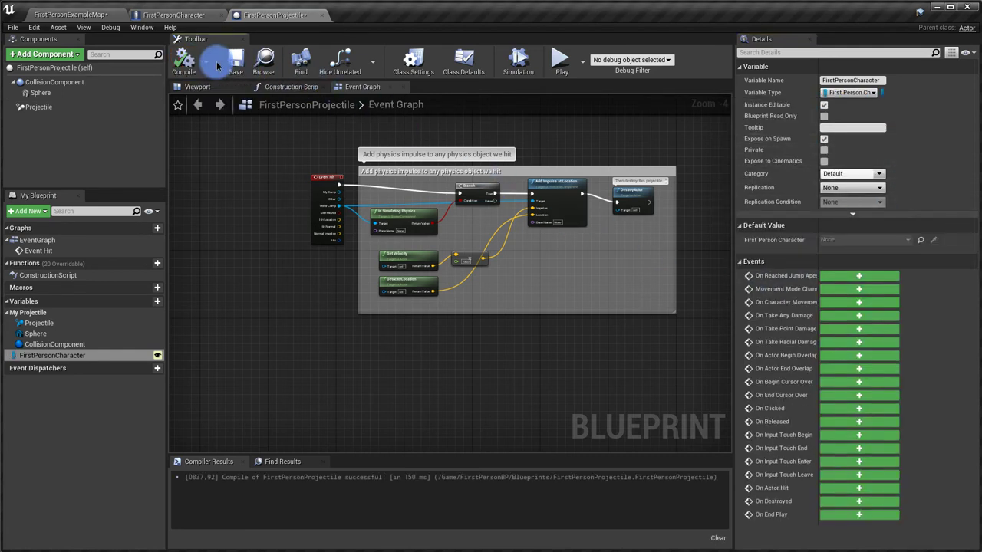
Compile and save the FirstPersonCharacter blueprint
{"action": "left_click", "coordinate": [167, 17]}
{"action": "scroll", "coordinate": [344, 205], "scroll_direction": "down", "scroll_amount": 5}
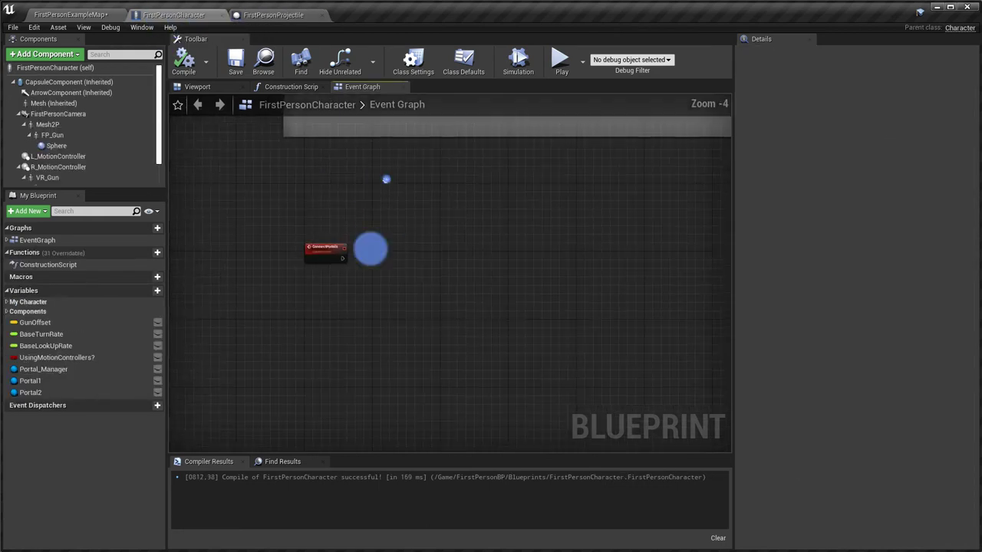
{"action": "right_click_drag", "start_coordinate": [373, 248], "coordinate": [420, 302]}
{"action": "scroll", "coordinate": [420, 302], "scroll_direction": "up", "scroll_amount": 2}
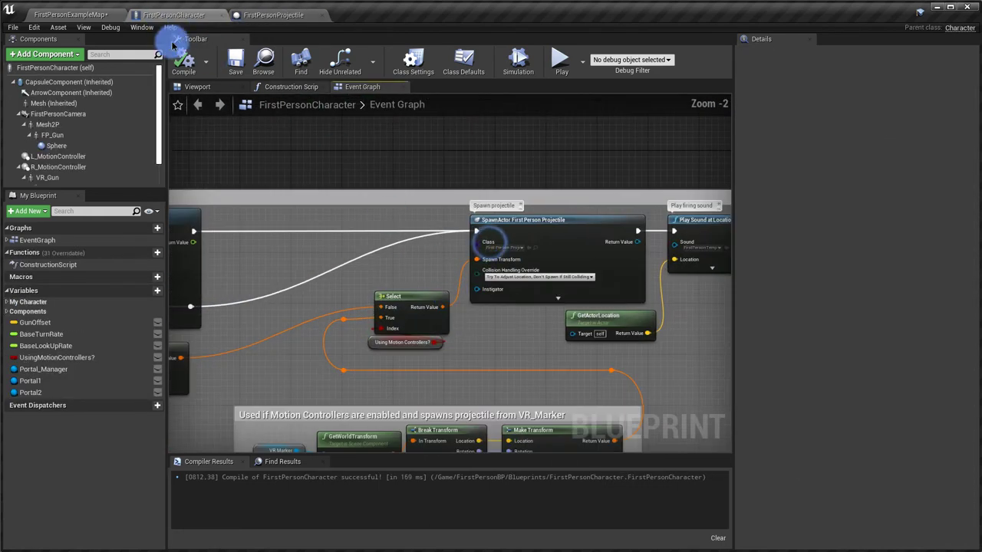
{"action": "left_click", "coordinate": [188, 65]}
{"action": "left_click", "coordinate": [235, 61]}
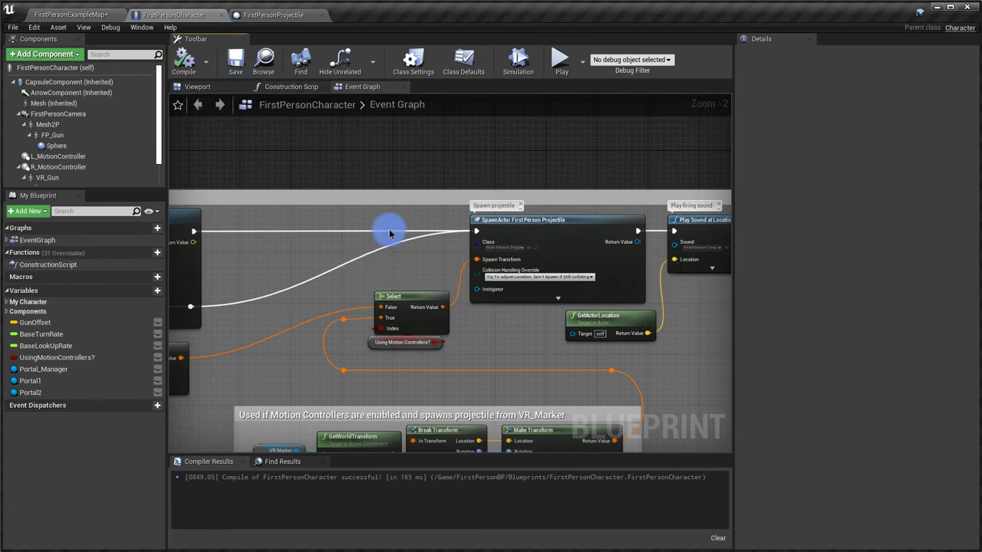
Change the SpawnActor node's class to FirstPersonProjectile
{"action": "scroll", "coordinate": [523, 307], "scroll_direction": "up", "scroll_amount": 2}
{"action": "right_click_drag", "start_coordinate": [524, 307], "coordinate": [409, 279]}
{"action": "left_click", "coordinate": [412, 193]}
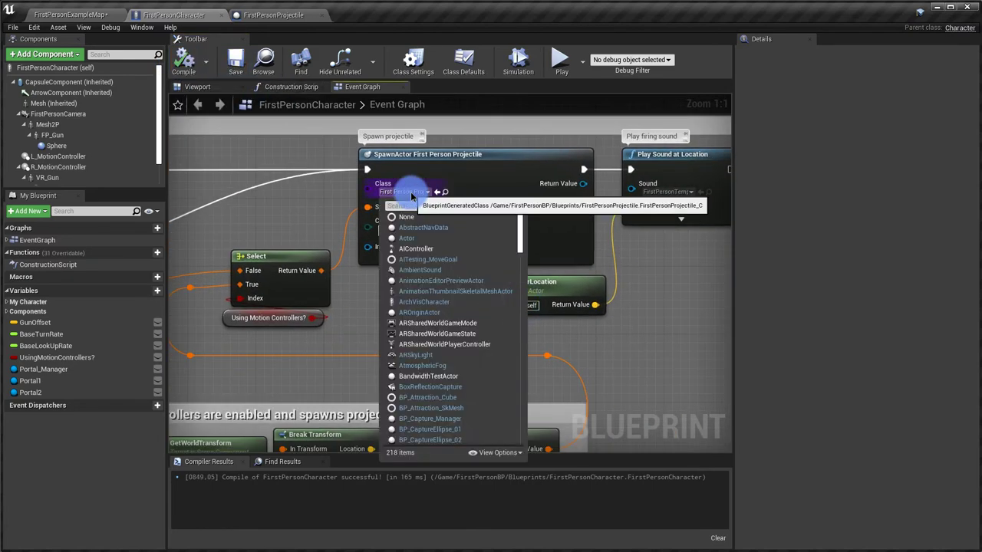
{"action": "type", "text": "first pe"}
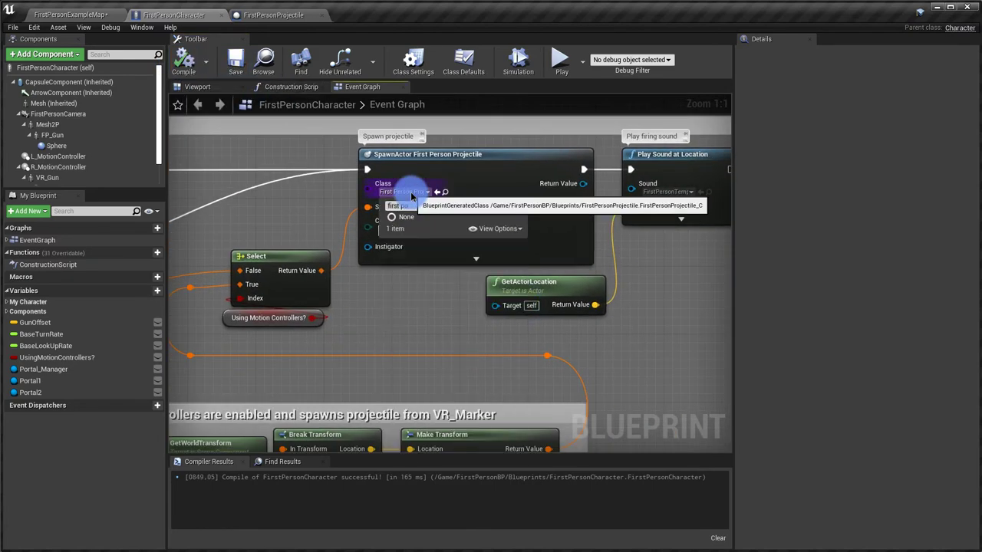
{"action": "key", "text": "BackSpace"}
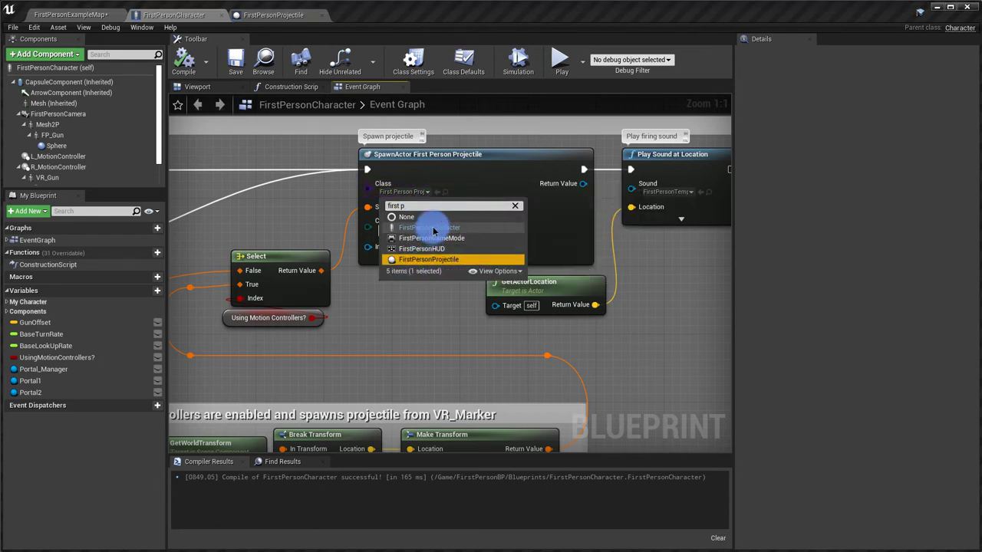
{"action": "left_click", "coordinate": [434, 229]}
{"action": "left_click", "coordinate": [410, 193]}
{"action": "type", "text": "for"}
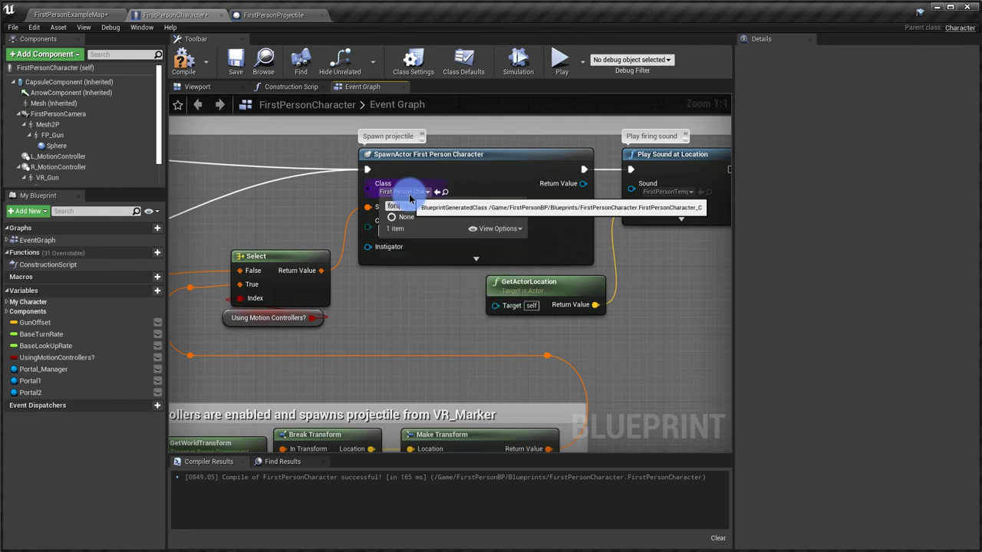
{"action": "key", "text": "BackSpace"}
{"action": "key", "text": "BackSpace"}
{"action": "type", "text": "irst per"}
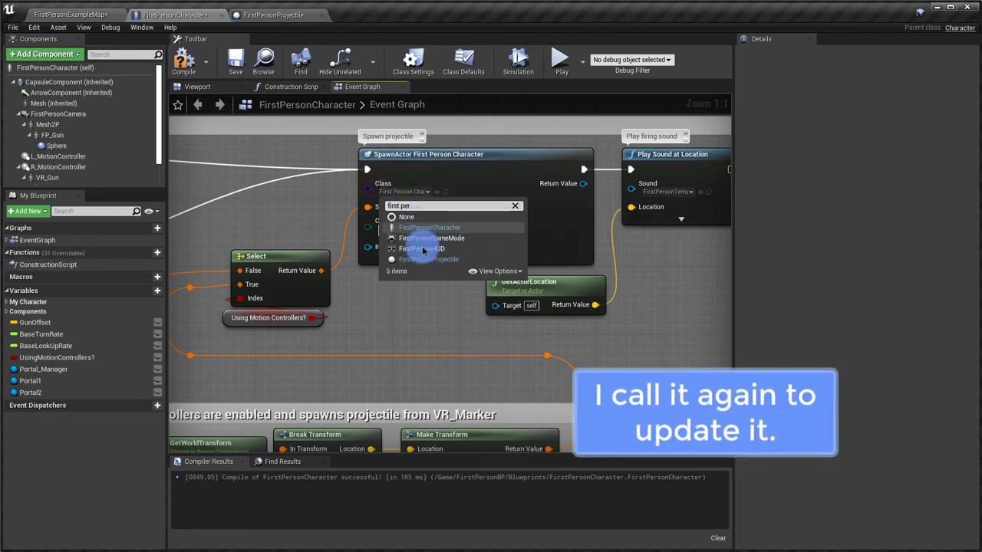
{"action": "left_click", "coordinate": [421, 259]}
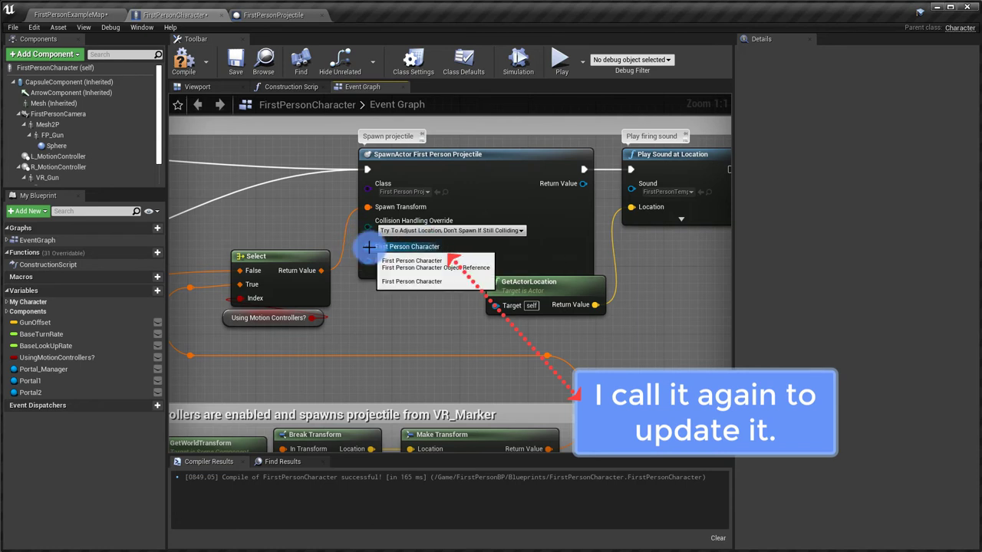
Wire a Self reference into the First Person Character pin and save the blueprint
{"action": "left_click_drag", "start_coordinate": [366, 247], "coordinate": [284, 225]}
{"action": "type", "text": "self"}
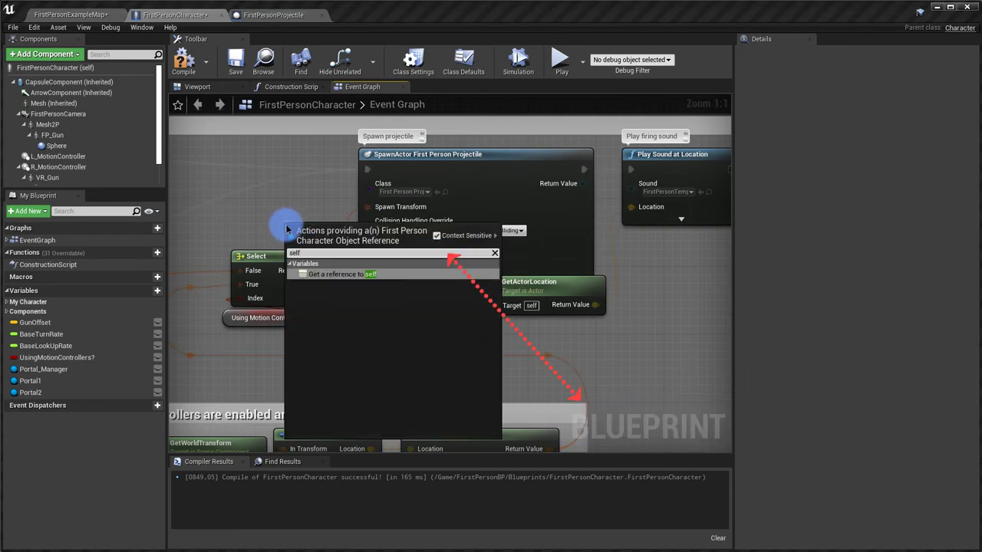
{"action": "left_click", "coordinate": [333, 274]}
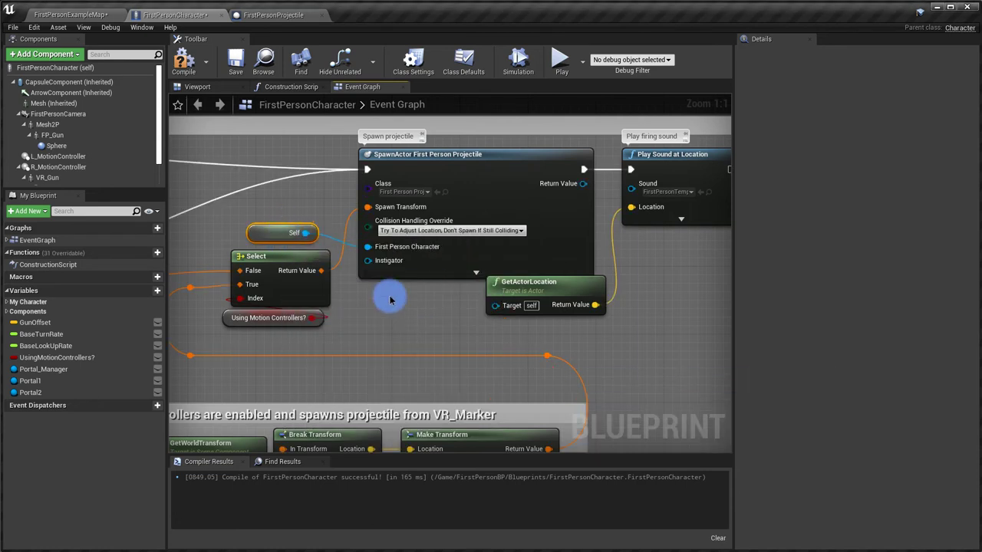
{"action": "right_click_drag", "start_coordinate": [389, 309], "coordinate": [393, 244]}
{"action": "scroll", "coordinate": [393, 244], "scroll_direction": "down", "scroll_amount": 3}
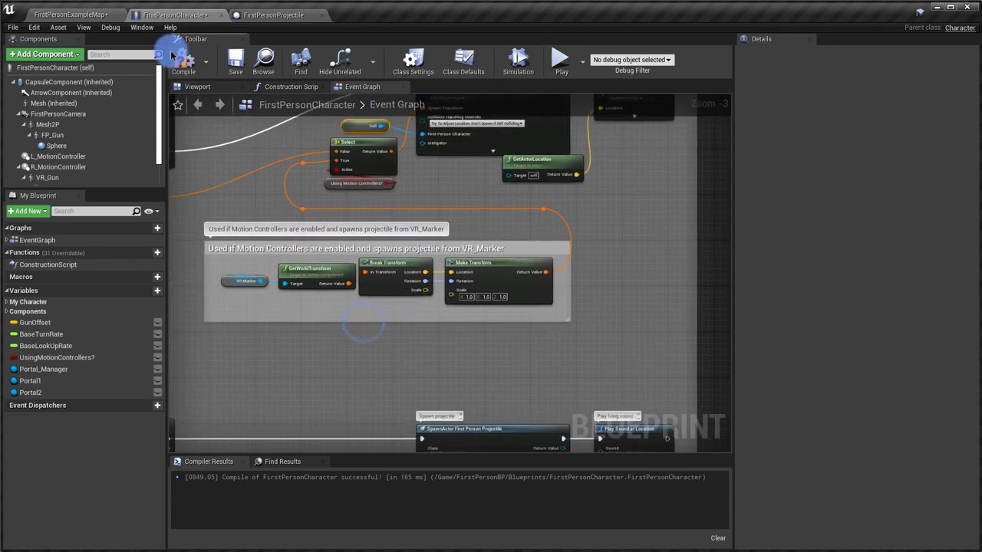
{"action": "left_click", "coordinate": [230, 60]}
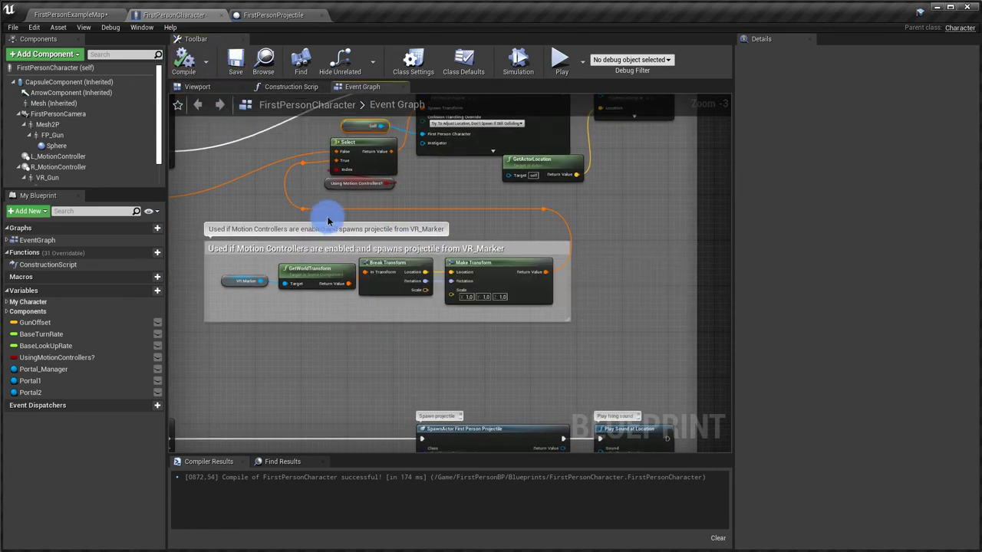
Re-pick FirstPersonProjectile as the spawned class and reconnect Self to First Person Character
{"action": "scroll", "coordinate": [402, 240], "scroll_direction": "down", "scroll_amount": 2}
{"action": "scroll", "coordinate": [390, 188], "scroll_direction": "up", "scroll_amount": 4}
{"action": "scroll", "coordinate": [390, 189], "scroll_direction": "up", "scroll_amount": 1}
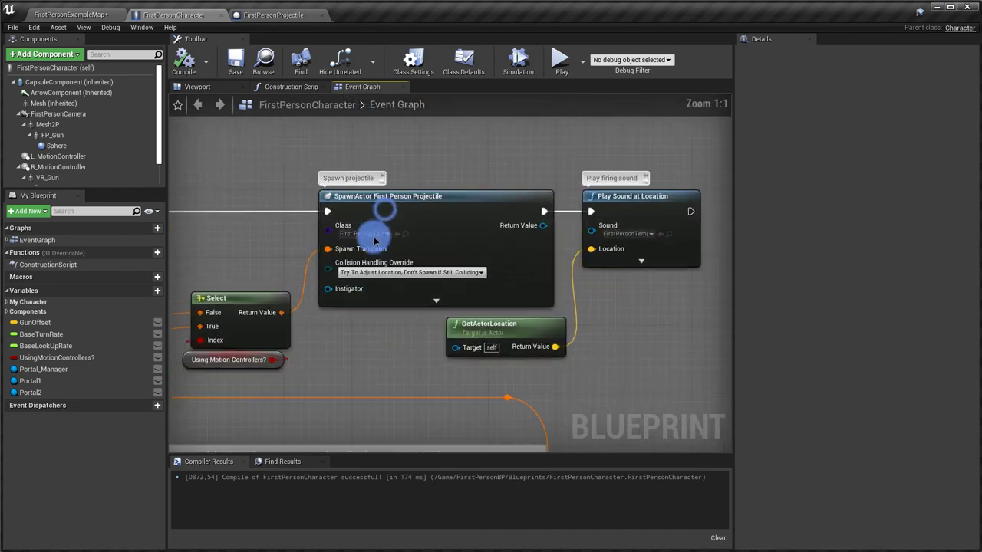
{"action": "left_click", "coordinate": [365, 233]}
{"action": "left_click", "coordinate": [384, 266]}
{"action": "left_click", "coordinate": [375, 236]}
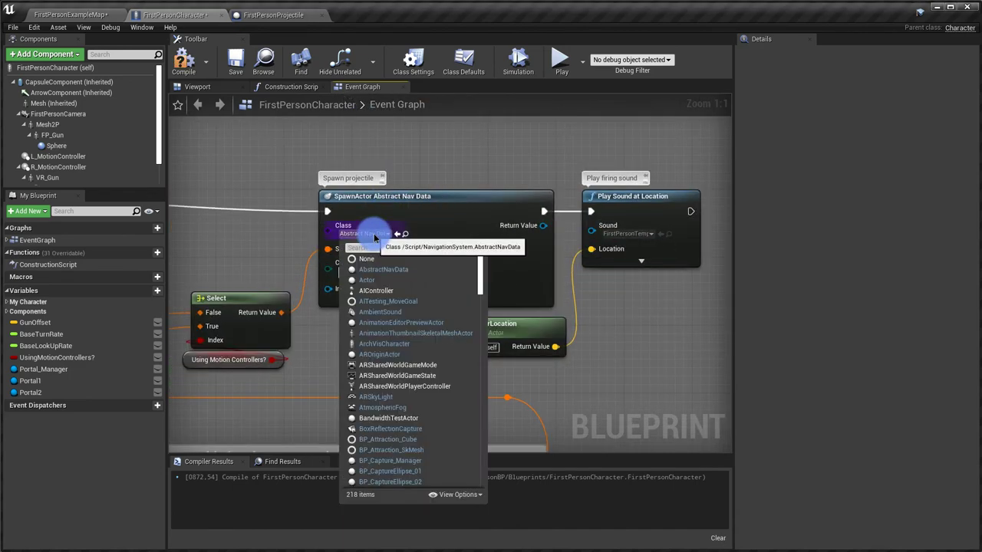
{"action": "type", "text": "first per"}
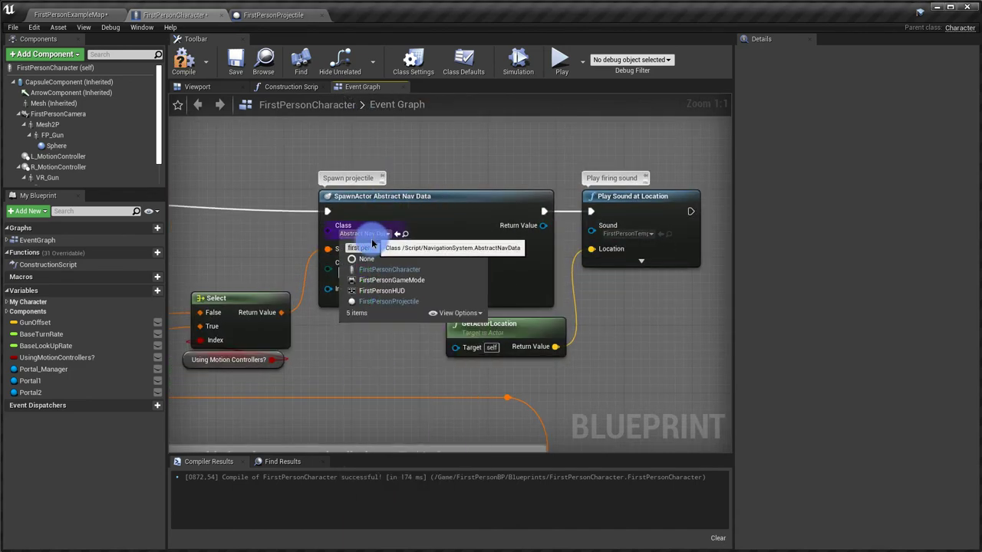
{"action": "left_click", "coordinate": [394, 302]}
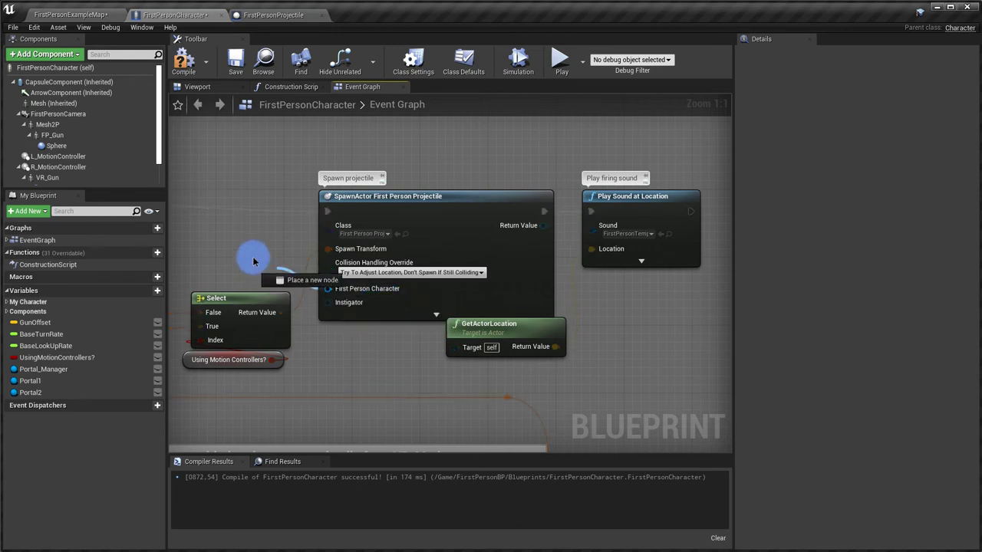
{"action": "left_click_drag", "start_coordinate": [335, 293], "coordinate": [252, 256]}
{"action": "type", "text": "self"}
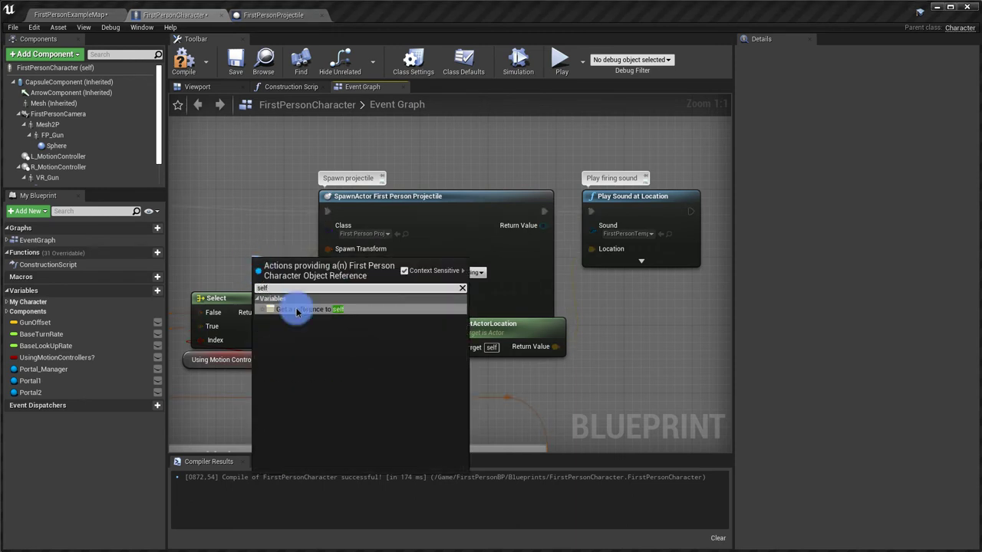
{"action": "left_click", "coordinate": [293, 308]}
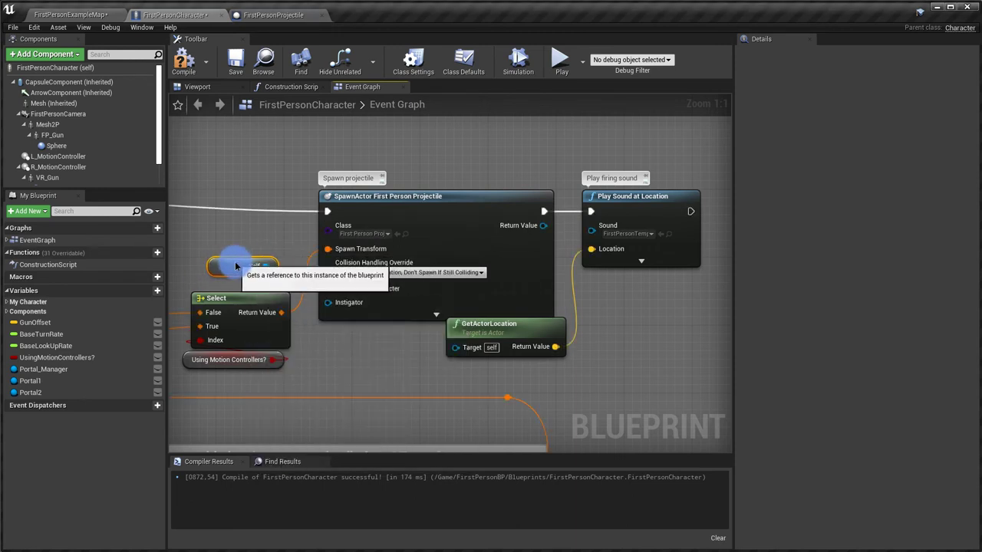
Recompile and save the FirstPersonCharacter blueprint with the whole network in view
{"action": "scroll", "coordinate": [285, 257], "scroll_direction": "down", "scroll_amount": 3}
{"action": "right_click_drag", "start_coordinate": [306, 340], "coordinate": [353, 374]}
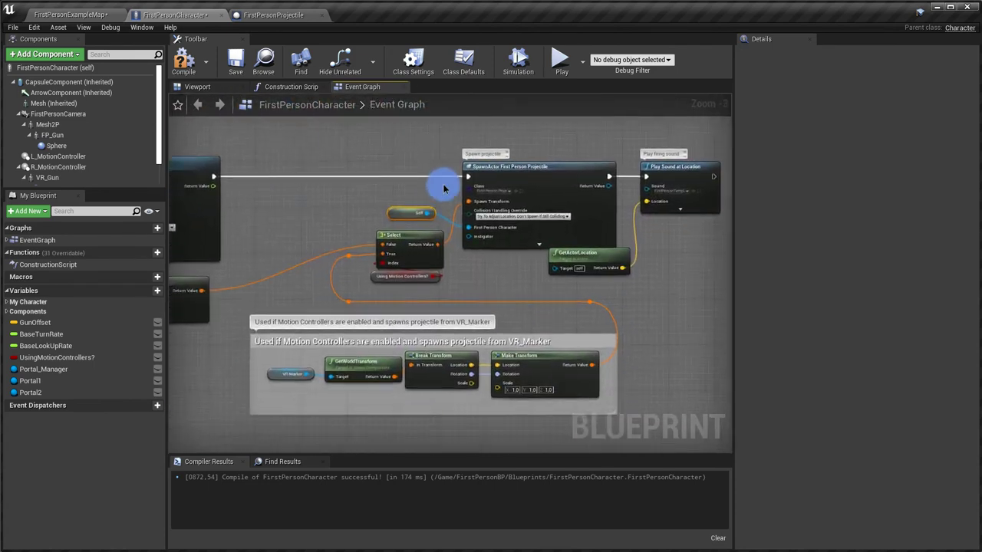
{"action": "scroll", "coordinate": [344, 332], "scroll_direction": "down", "scroll_amount": 3}
{"action": "right_click_drag", "start_coordinate": [344, 333], "coordinate": [330, 128]}
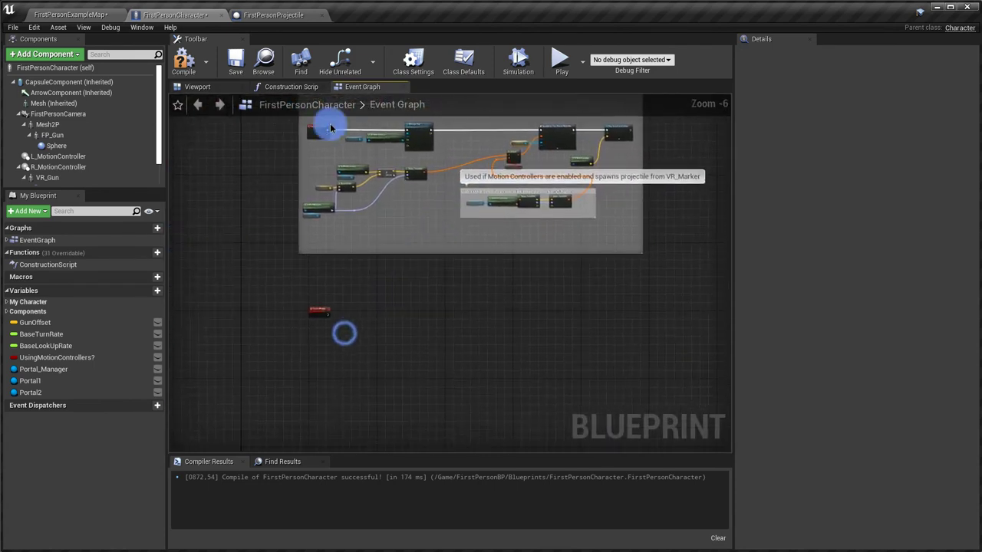
{"action": "left_click", "coordinate": [184, 61]}
{"action": "left_click", "coordinate": [236, 62]}
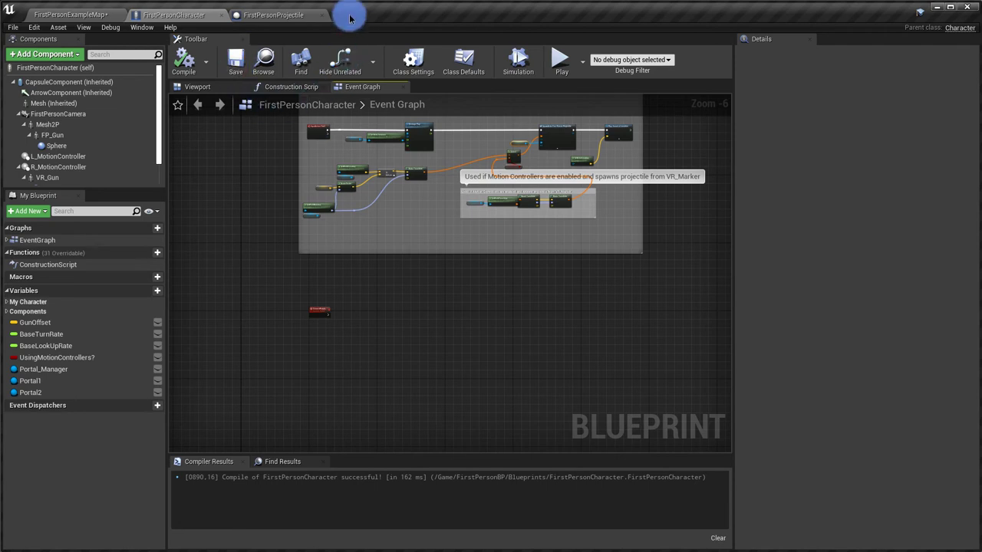
Delete the old physics-impulse comment and nodes from the FirstPersonProjectile graph
{"action": "left_click", "coordinate": [285, 16]}
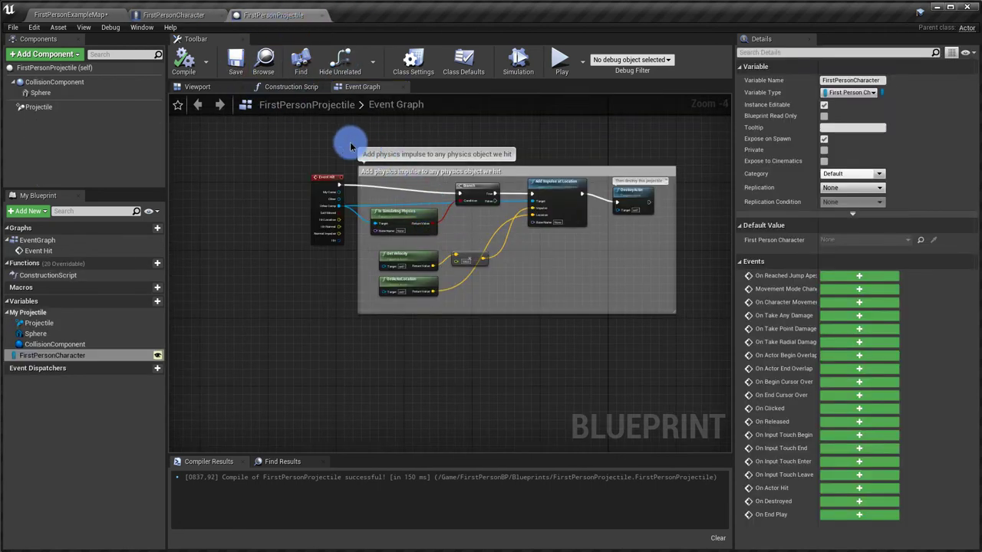
{"action": "left_click_drag", "start_coordinate": [350, 147], "coordinate": [696, 333]}
{"action": "key", "text": "Delete"}
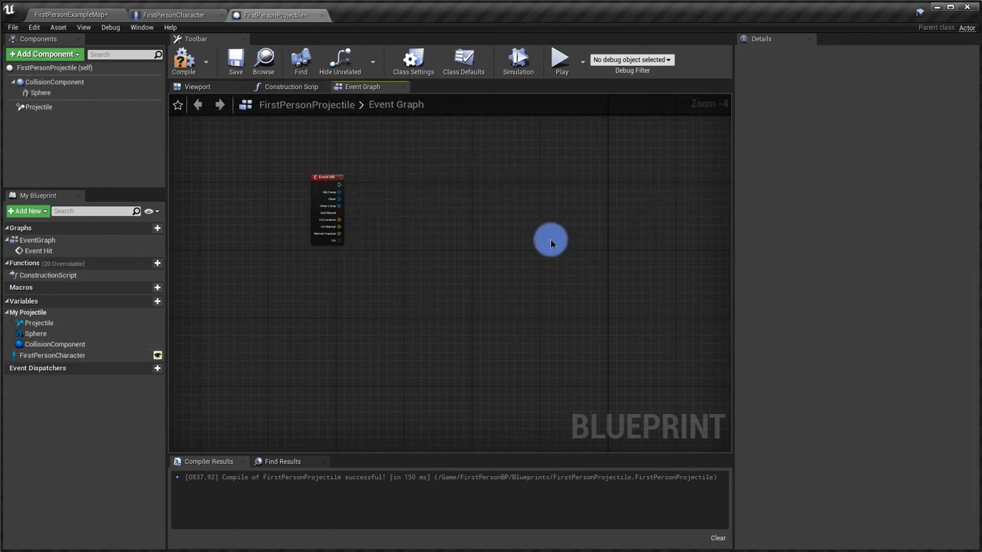
{"action": "scroll", "coordinate": [437, 210], "scroll_direction": "up", "scroll_amount": 4}
{"action": "right_click_drag", "start_coordinate": [315, 180], "coordinate": [351, 253]}
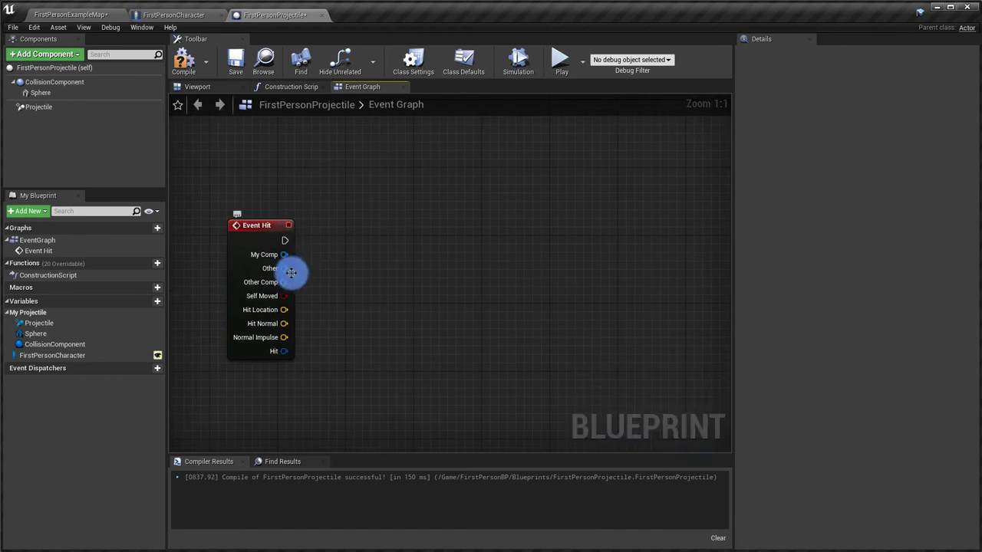
Add an Actor Has Tag check on Event Hit's Other actor for tag PortalWall
{"action": "left_click_drag", "start_coordinate": [284, 267], "coordinate": [428, 270]}
{"action": "type", "text": "has tag"}
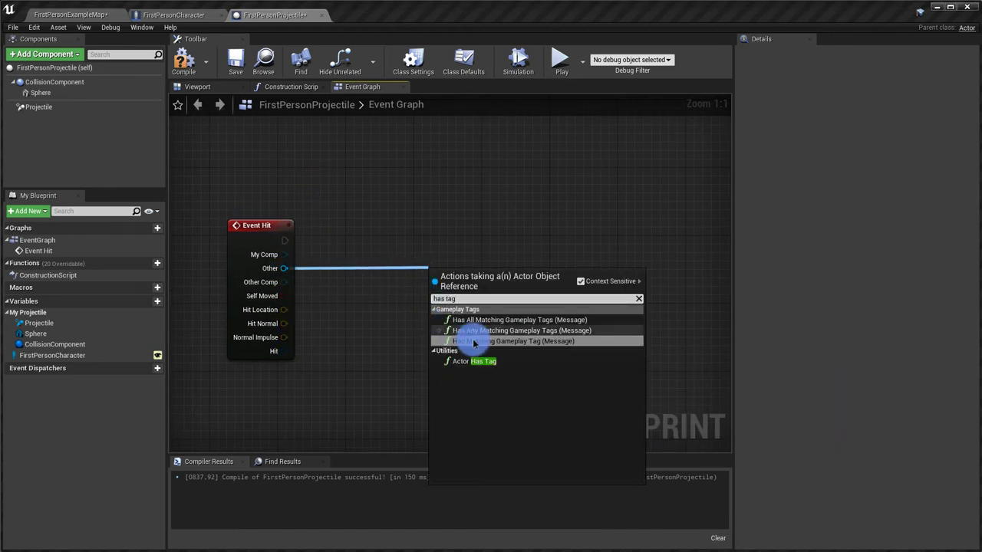
{"action": "left_click", "coordinate": [485, 361]}
{"action": "left_click_drag", "start_coordinate": [449, 289], "coordinate": [413, 248]}
{"action": "left_click", "coordinate": [432, 273]}
{"action": "type", "text": "PortalWall"}
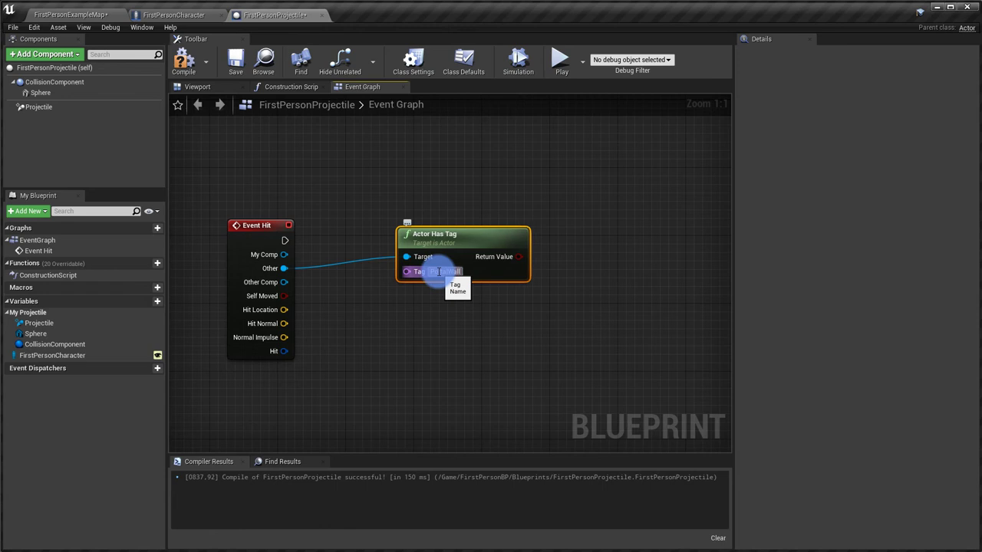
Add a Branch driven by the tag check and wire Event Hit's execution into it
{"action": "mouse_move", "coordinate": [478, 236]}
{"action": "left_mouse_down"}
{"action": "mouse_move", "coordinate": [461, 244]}
{"action": "mouse_move", "coordinate": [554, 245]}
{"action": "left_mouse_up"}
{"action": "type", "text": "bran"}
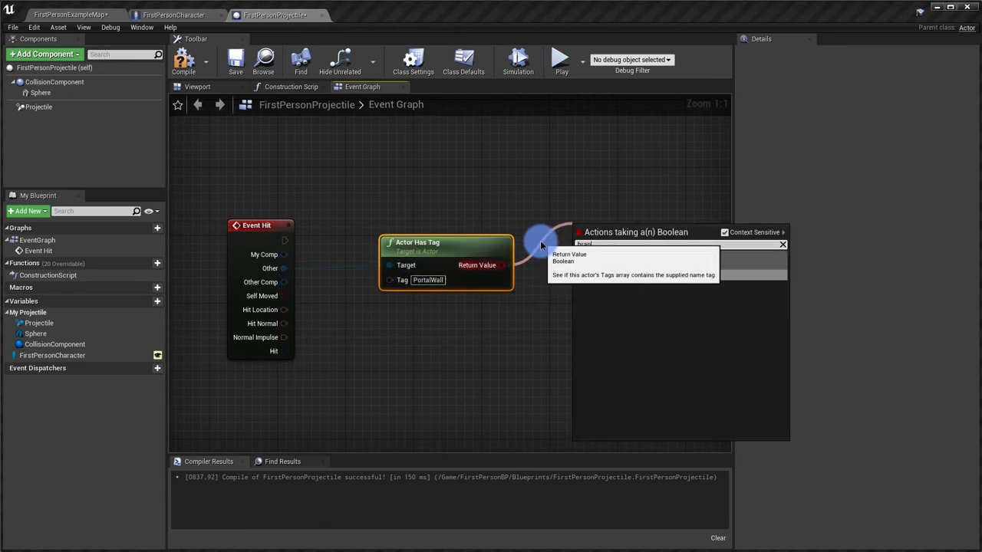
{"action": "left_click", "coordinate": [647, 276]}
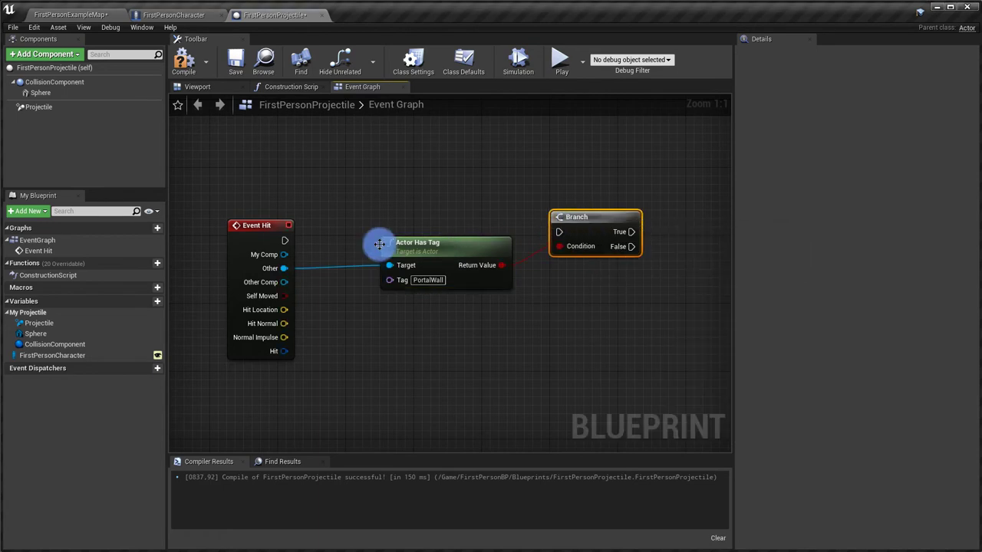
{"action": "mouse_move", "coordinate": [285, 239]}
{"action": "left_mouse_down"}
{"action": "mouse_move", "coordinate": [276, 221]}
{"action": "mouse_move", "coordinate": [559, 232]}
{"action": "left_mouse_up"}
{"action": "scroll", "coordinate": [501, 344], "scroll_direction": "down", "scroll_amount": 1}
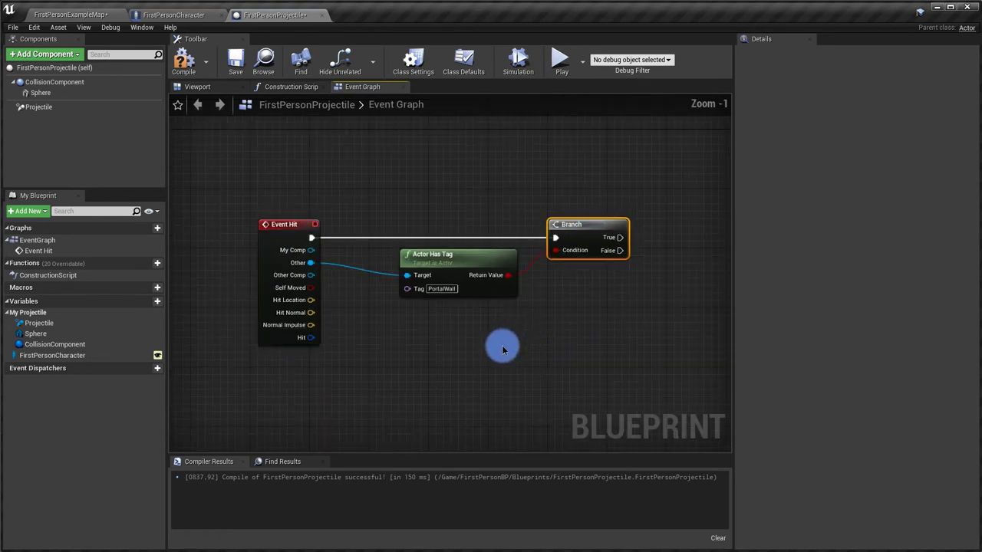
{"action": "right_click_drag", "start_coordinate": [484, 339], "coordinate": [272, 298]}
Add an expanded Break Hit Result node fed from Event Hit's Hit output
{"action": "left_click_drag", "start_coordinate": [214, 280], "coordinate": [457, 329]}
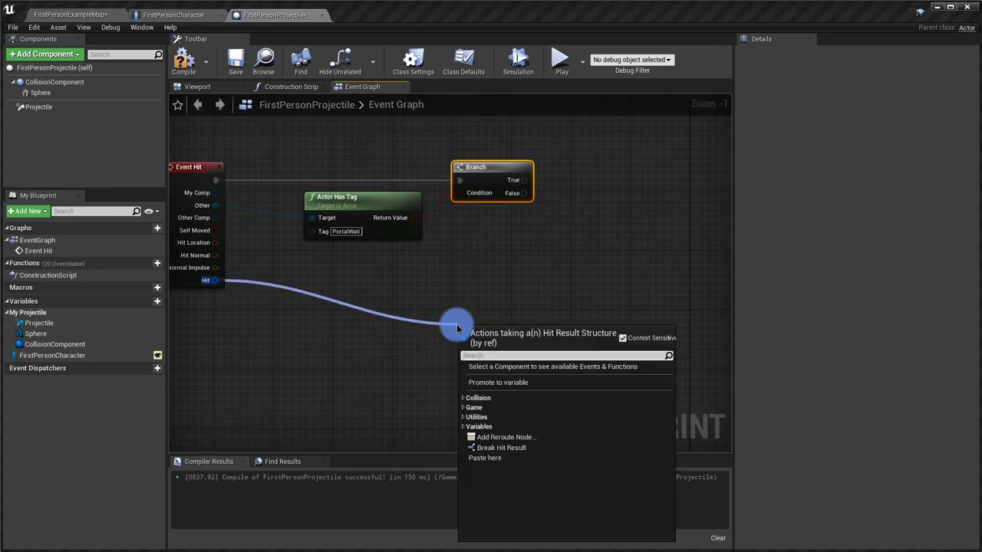
{"action": "type", "text": "break"}
{"action": "left_click", "coordinate": [521, 365]}
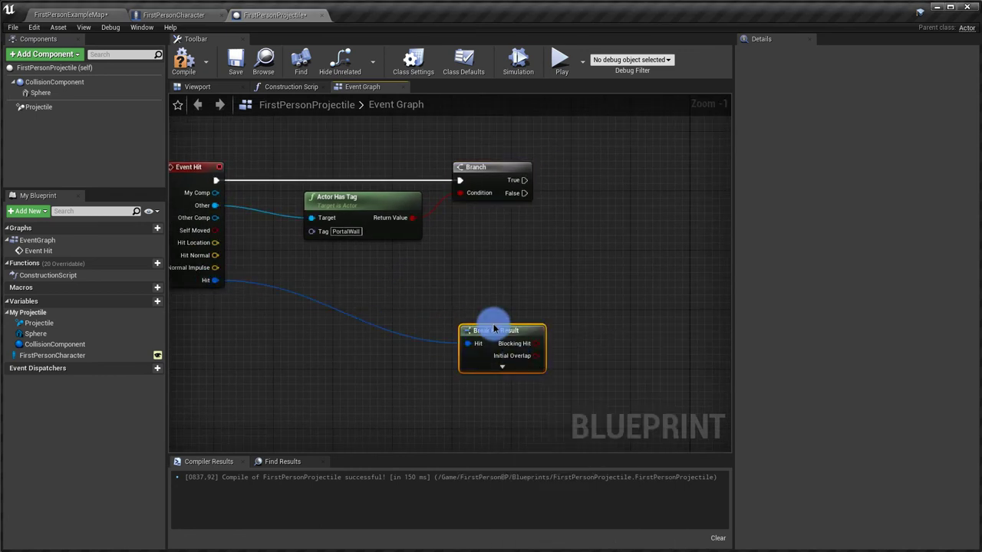
{"action": "left_click_drag", "start_coordinate": [489, 330], "coordinate": [487, 274]}
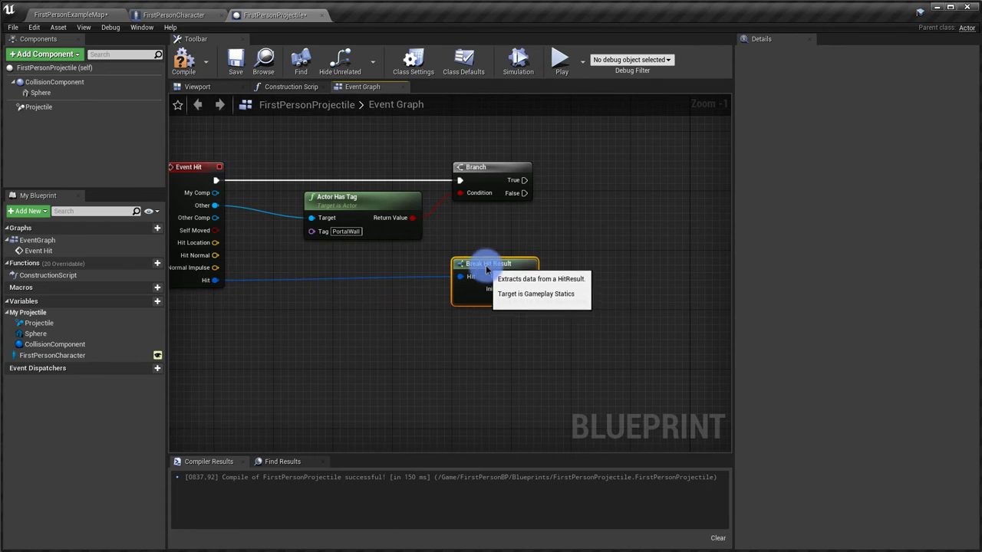
{"action": "left_click", "coordinate": [495, 306]}
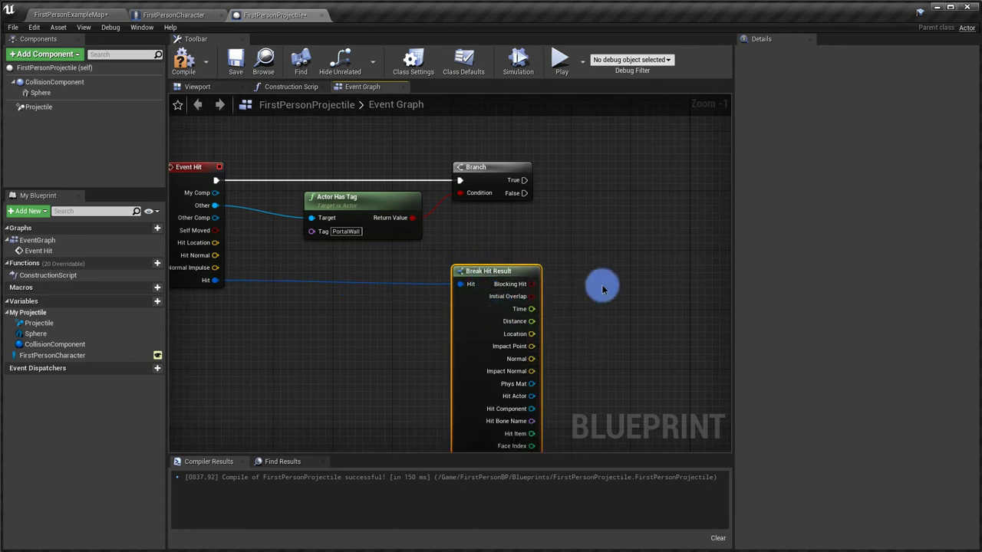
{"action": "right_click_drag", "start_coordinate": [598, 283], "coordinate": [477, 323]}
{"action": "scroll", "coordinate": [447, 246], "scroll_direction": "down", "scroll_amount": 1}
{"action": "scroll", "coordinate": [448, 246], "scroll_direction": "down", "scroll_amount": 1}
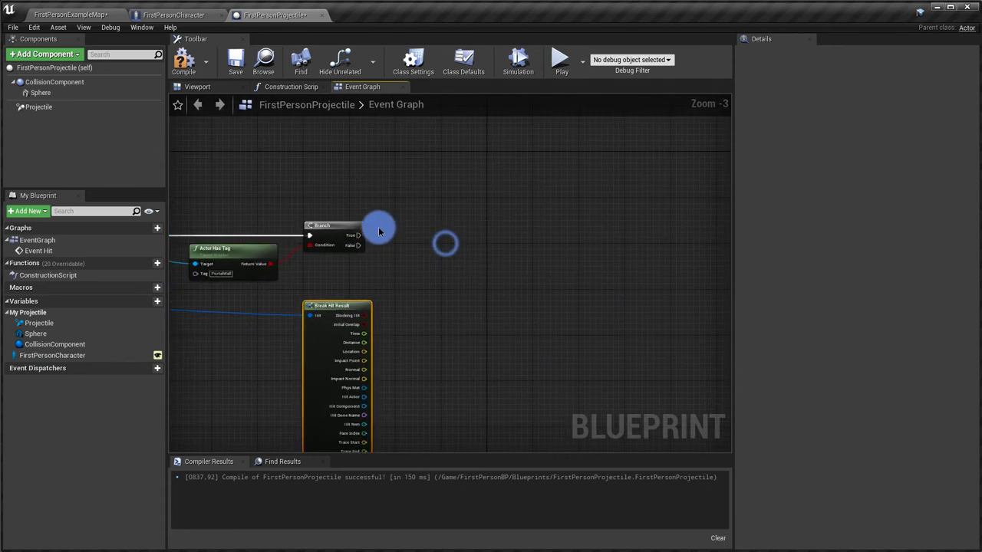
From Branch True, spawn a BP_CaptureEllipse_01 actor and split its Spawn Transform pin
{"action": "left_click_drag", "start_coordinate": [358, 233], "coordinate": [488, 238]}
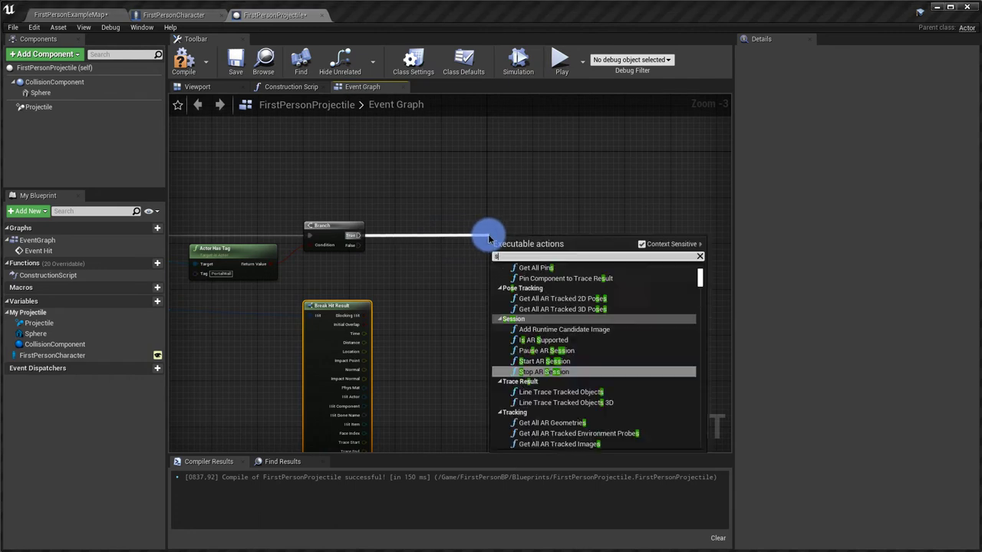
{"action": "type", "text": "spawn a"}
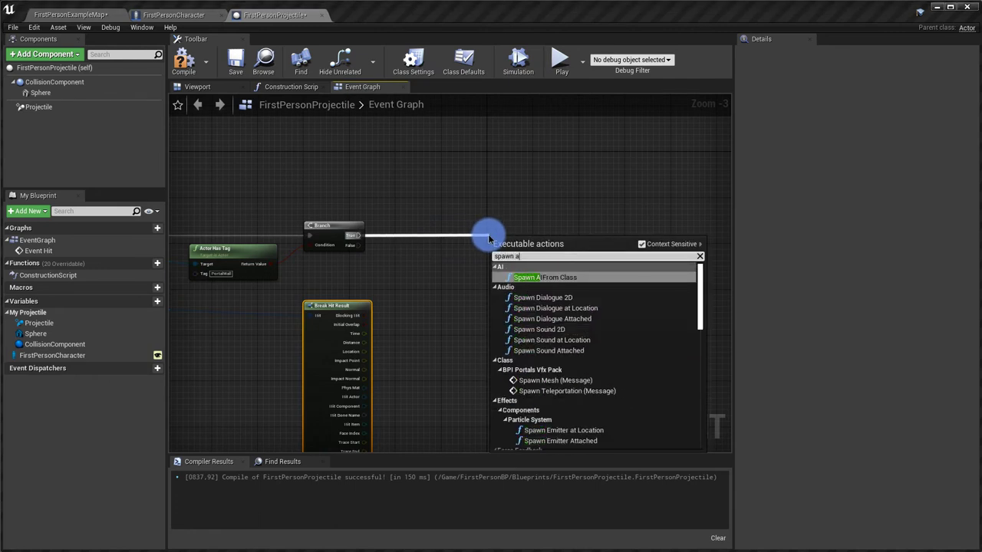
{"action": "type", "text": "ctor"}
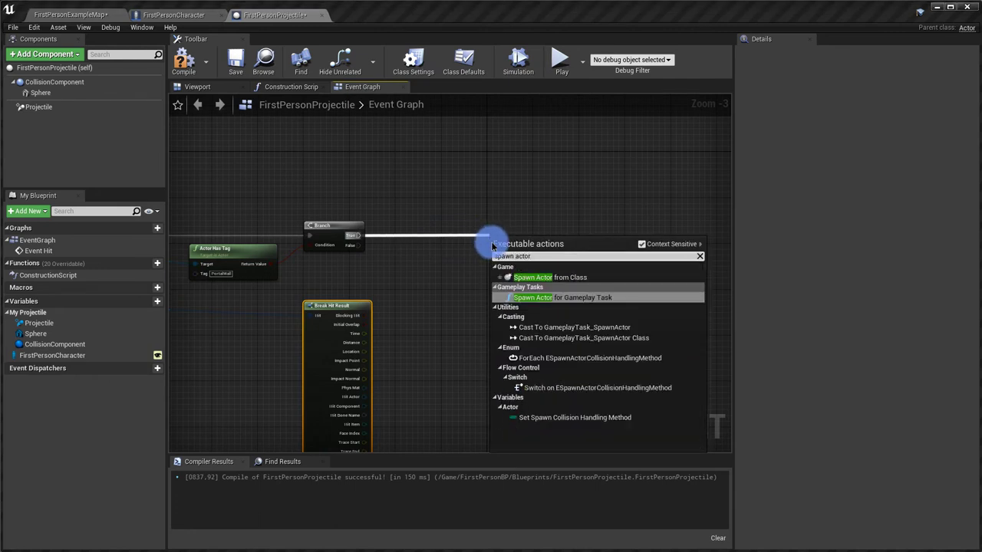
{"action": "left_click", "coordinate": [548, 276]}
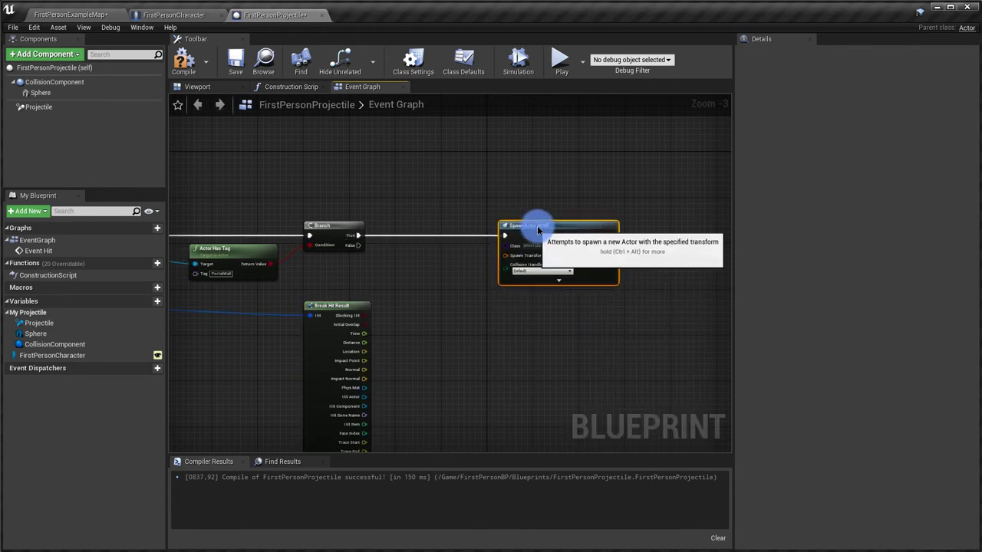
{"action": "scroll", "coordinate": [535, 231], "scroll_direction": "up", "scroll_amount": 3}
{"action": "left_click", "coordinate": [549, 251]}
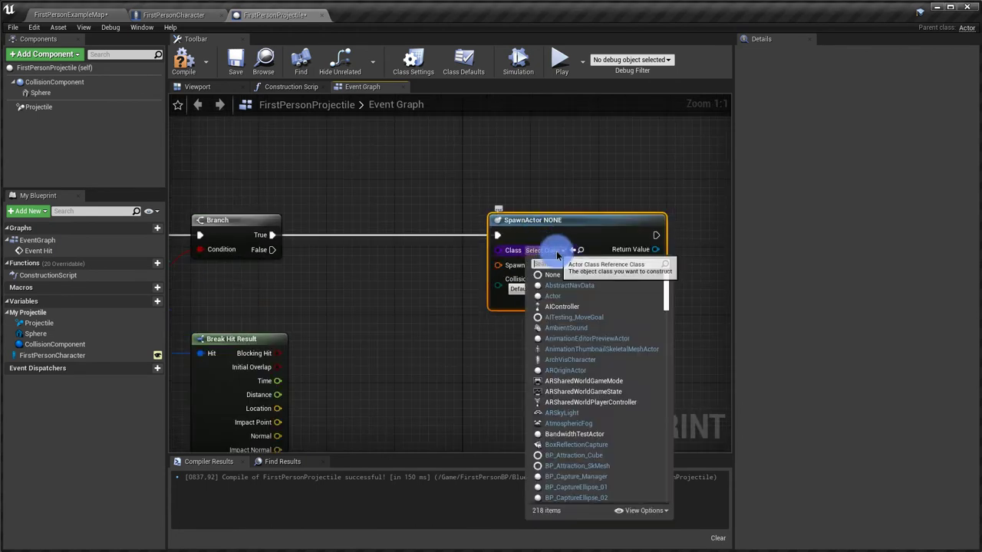
{"action": "type", "text": "capture"}
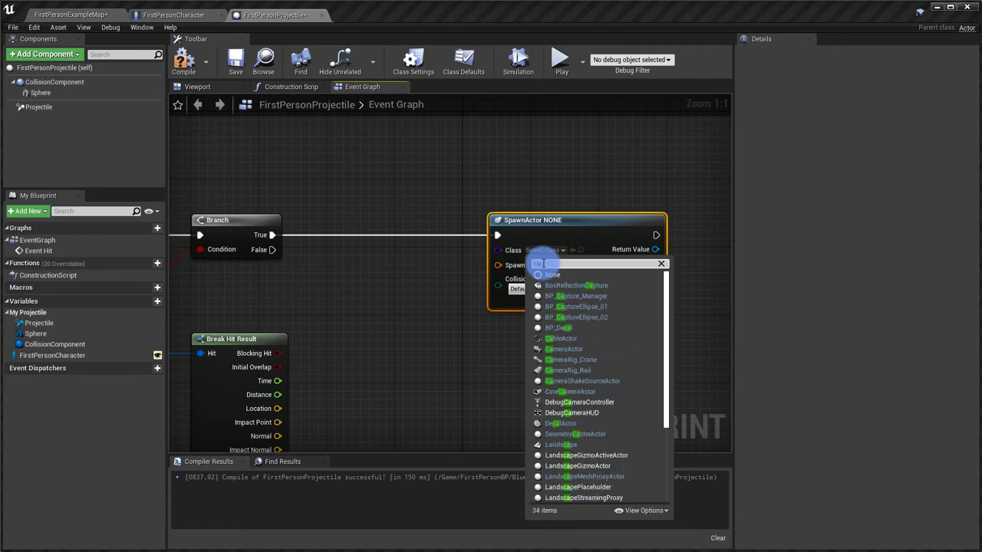
{"action": "left_click", "coordinate": [606, 306]}
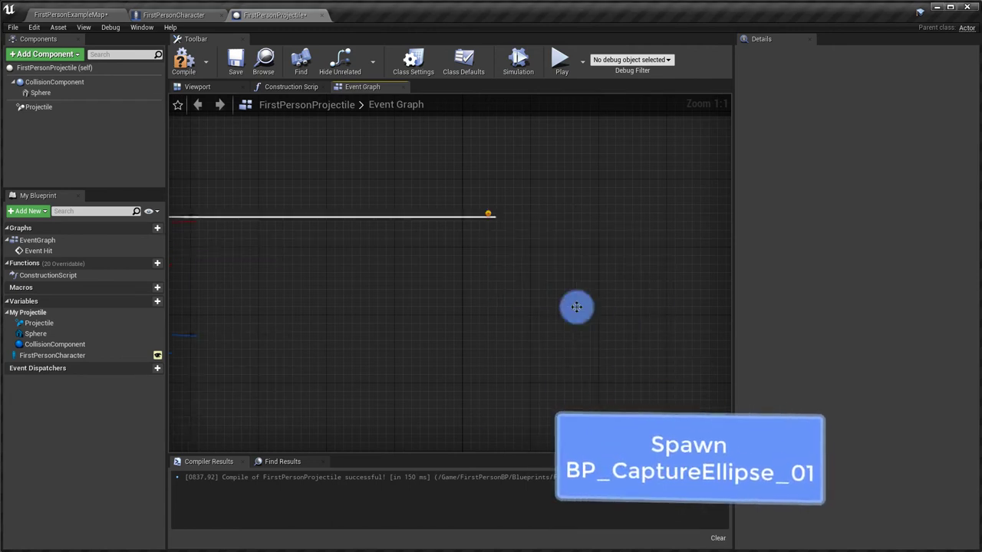
{"action": "right_click", "coordinate": [499, 276]}
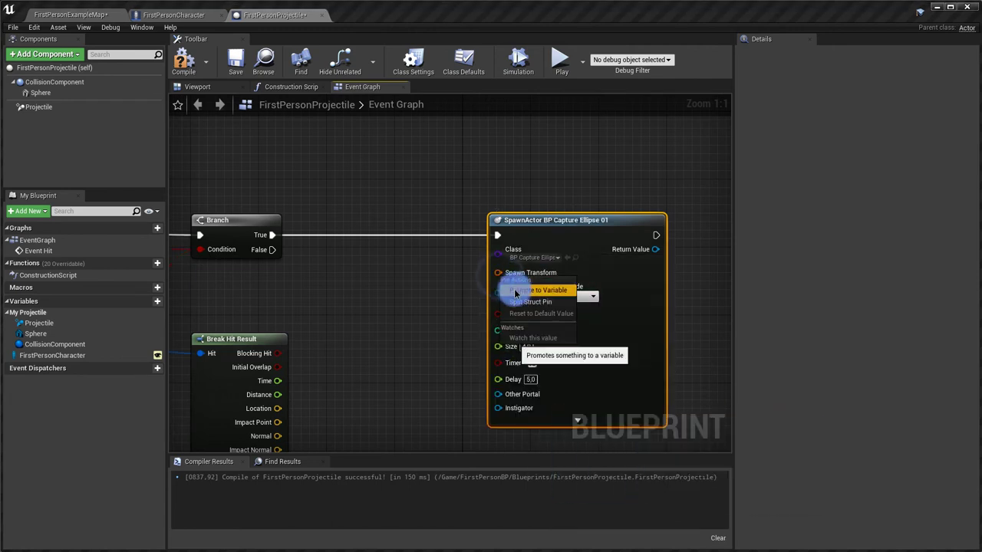
{"action": "left_click", "coordinate": [528, 302]}
{"action": "right_click_drag", "start_coordinate": [443, 350], "coordinate": [442, 271]}
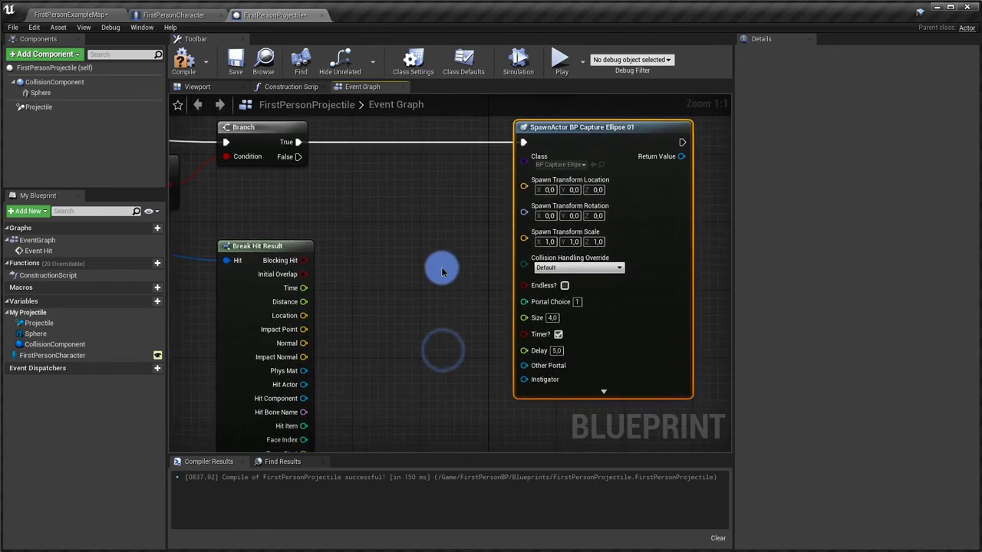
Feed Impact Point into the spawn location and Impact Normal through Make Rot from Z
{"action": "left_click_drag", "start_coordinate": [303, 332], "coordinate": [534, 191]}
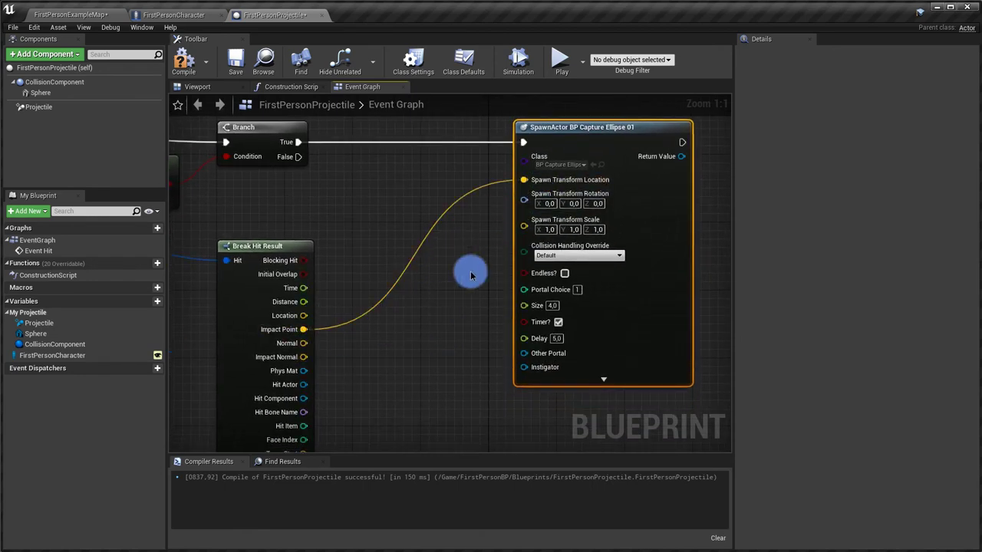
{"action": "right_click_drag", "start_coordinate": [467, 272], "coordinate": [360, 252]}
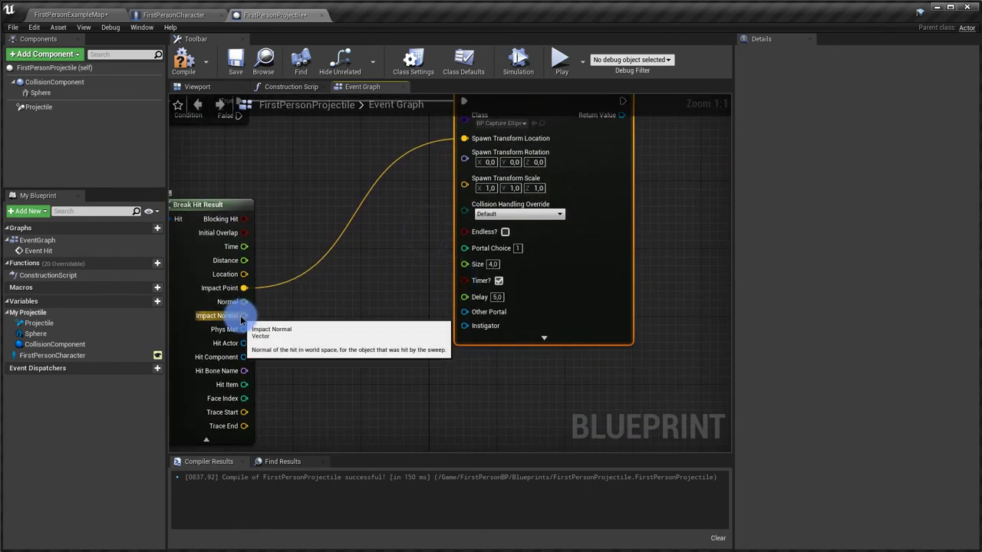
{"action": "left_click_drag", "start_coordinate": [243, 315], "coordinate": [309, 320]}
{"action": "type", "text": "rotat"}
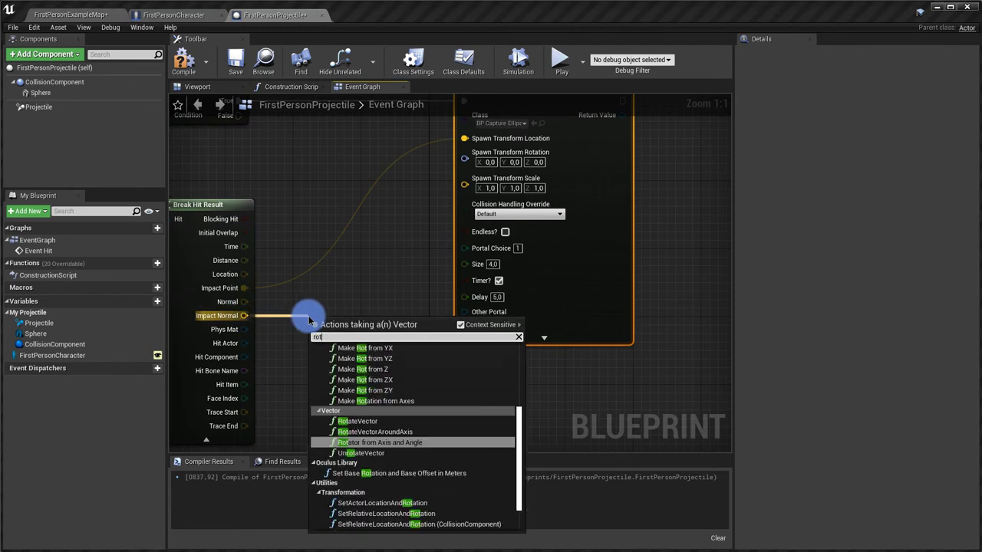
{"action": "left_click", "coordinate": [370, 373]}
{"action": "mouse_move", "coordinate": [361, 330]}
{"action": "left_mouse_down"}
{"action": "mouse_move", "coordinate": [357, 305]}
{"action": "mouse_move", "coordinate": [464, 151]}
{"action": "left_mouse_up"}
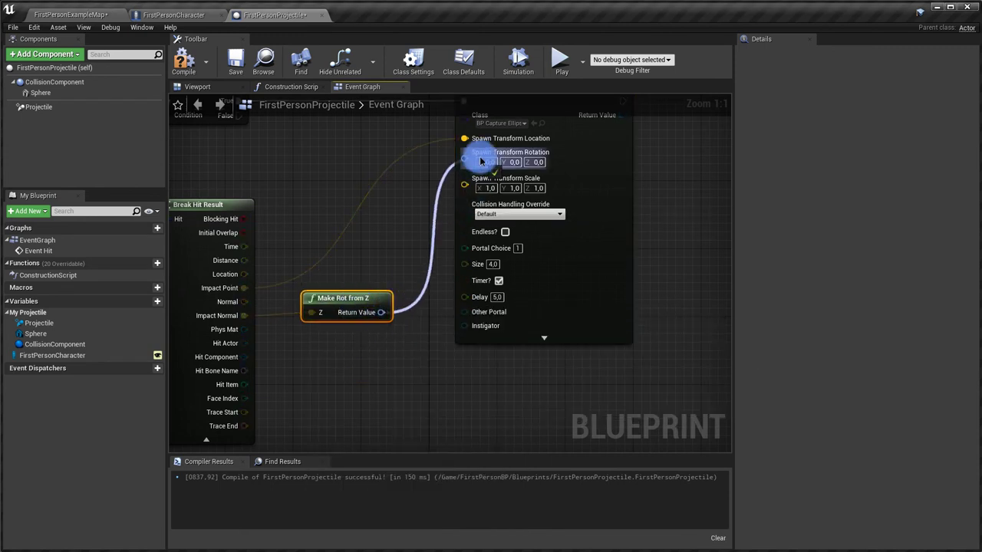
Tick Endless? on the SpawnActor BP Capture Ellipse 01 node
{"action": "right_click_drag", "start_coordinate": [429, 300], "coordinate": [307, 323]}
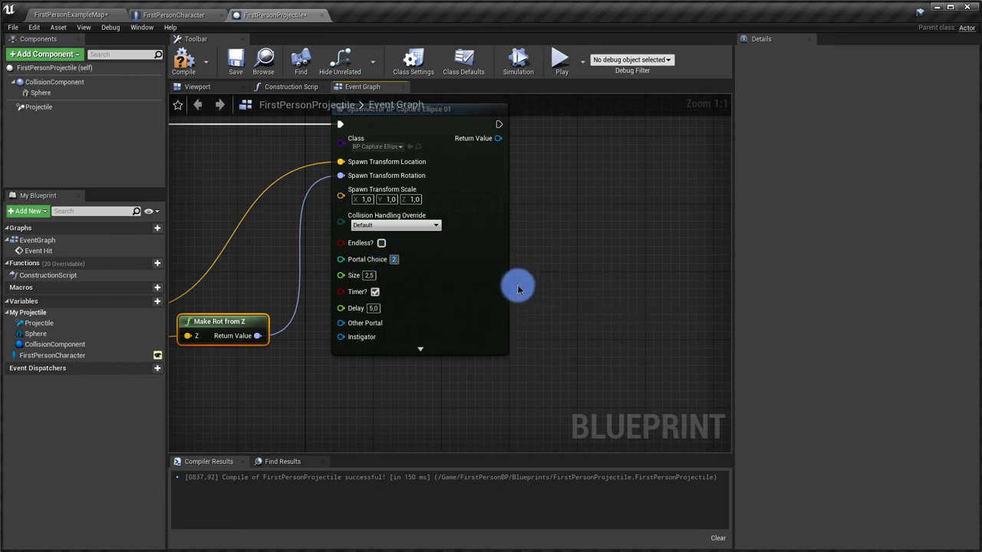
{"action": "left_click", "coordinate": [381, 244]}
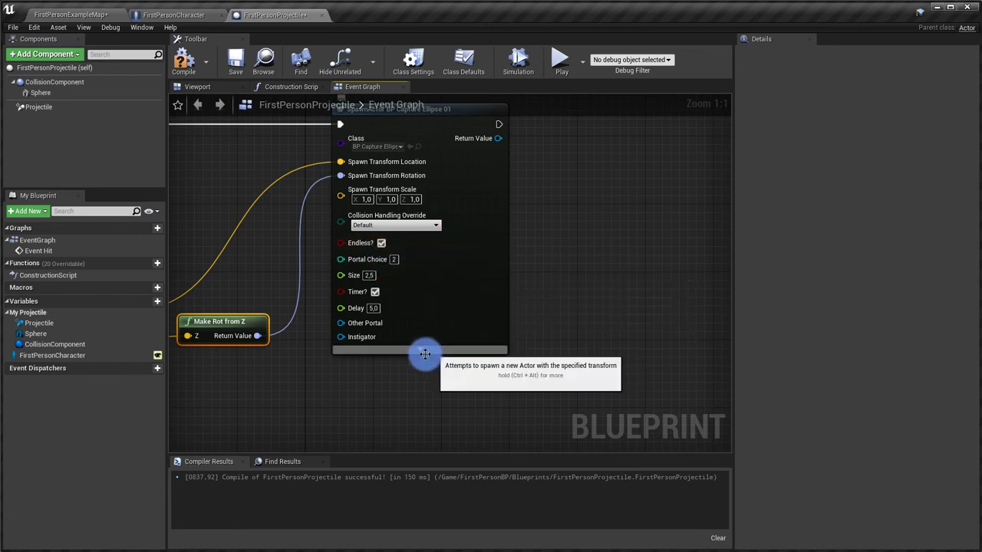
{"action": "scroll", "coordinate": [393, 352], "scroll_direction": "down", "scroll_amount": 2}
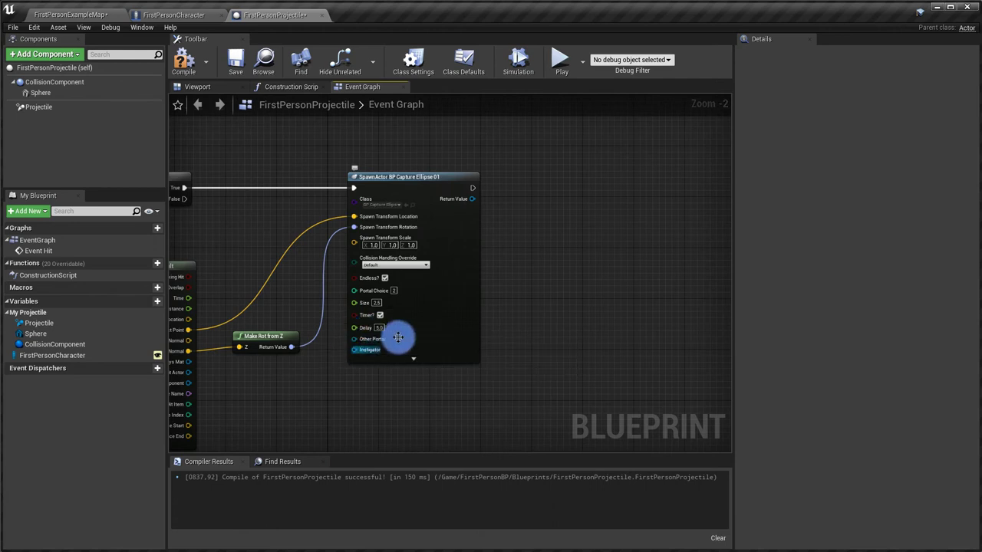
{"action": "scroll", "coordinate": [388, 368], "scroll_direction": "up", "scroll_amount": 1}
{"action": "scroll", "coordinate": [388, 284], "scroll_direction": "up", "scroll_amount": 1}
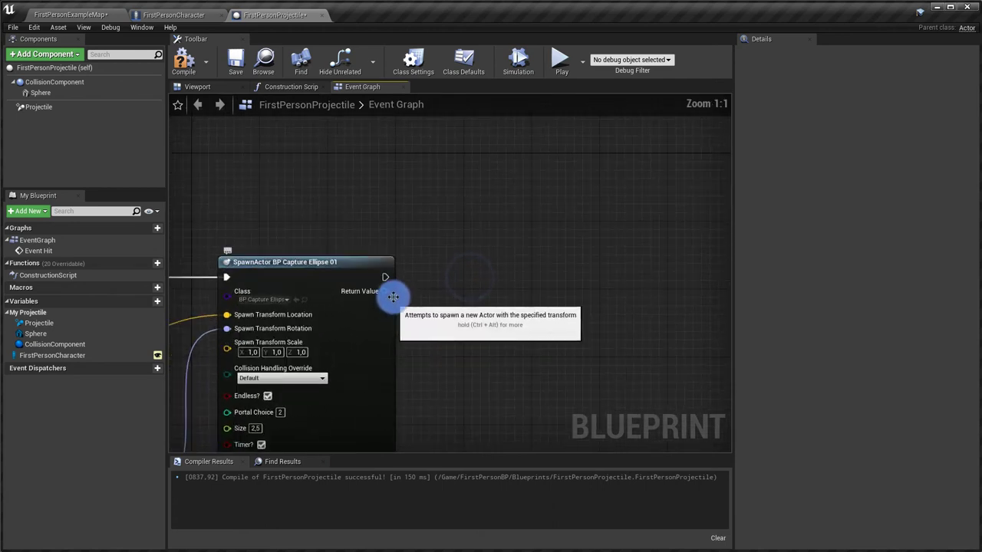
Add an AddActorLocalRotation of Z 90 on the spawned portal's Return Value
{"action": "left_click_drag", "start_coordinate": [398, 298], "coordinate": [477, 296]}
{"action": "type", "text": "A"}
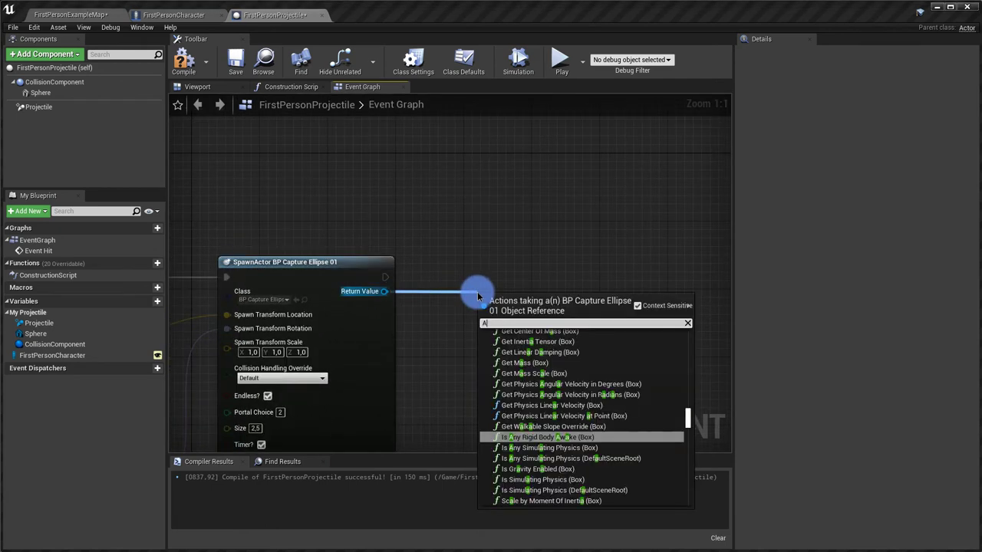
{"action": "type", "text": "DD ACTOR ROT"}
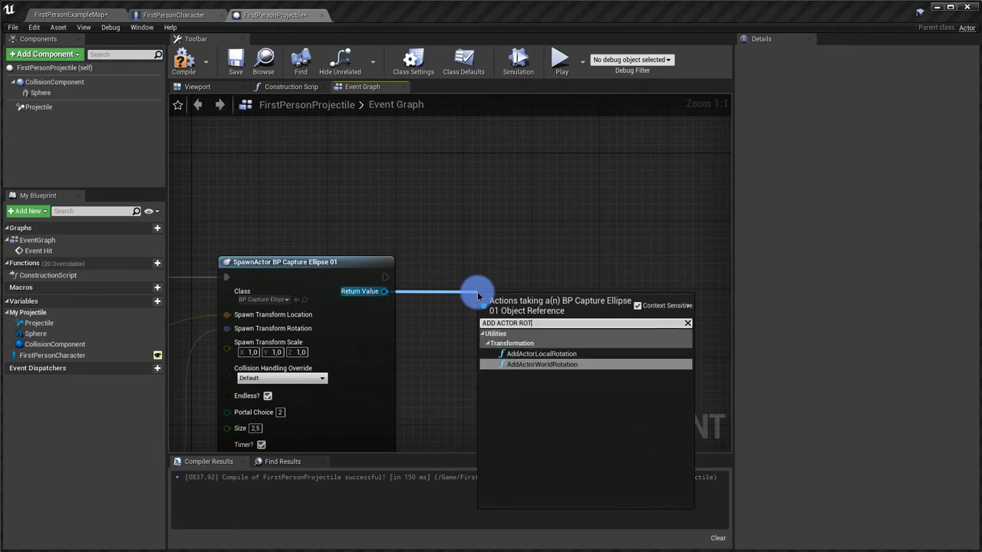
{"action": "left_click", "coordinate": [552, 358]}
{"action": "left_click_drag", "start_coordinate": [548, 317], "coordinate": [551, 300]}
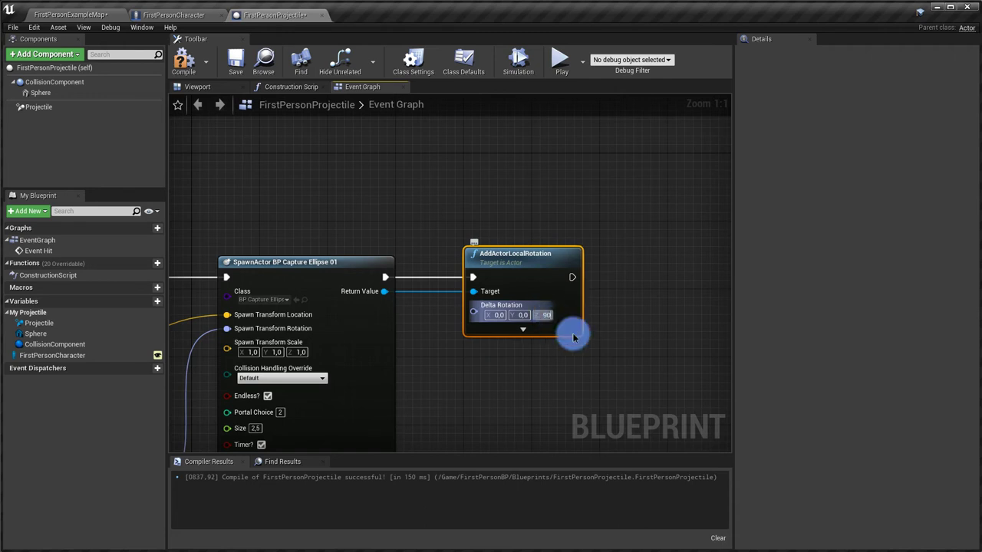
Add a DestroyActor node after the rotation to remove the projectile
{"action": "right_click_drag", "start_coordinate": [631, 307], "coordinate": [464, 307]}
{"action": "scroll", "coordinate": [631, 307], "scroll_direction": "down", "scroll_amount": 2}
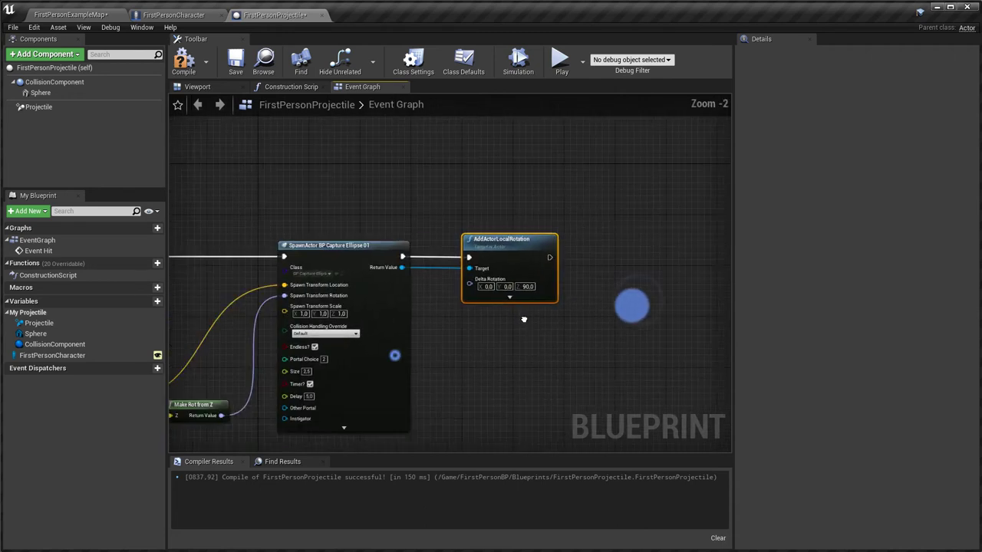
{"action": "mouse_move", "coordinate": [631, 309]}
{"action": "right_mouse_down"}
{"action": "mouse_move", "coordinate": [699, 309]}
{"action": "mouse_move", "coordinate": [396, 322]}
{"action": "right_mouse_up"}
{"action": "scroll", "coordinate": [371, 268], "scroll_direction": "up", "scroll_amount": 1}
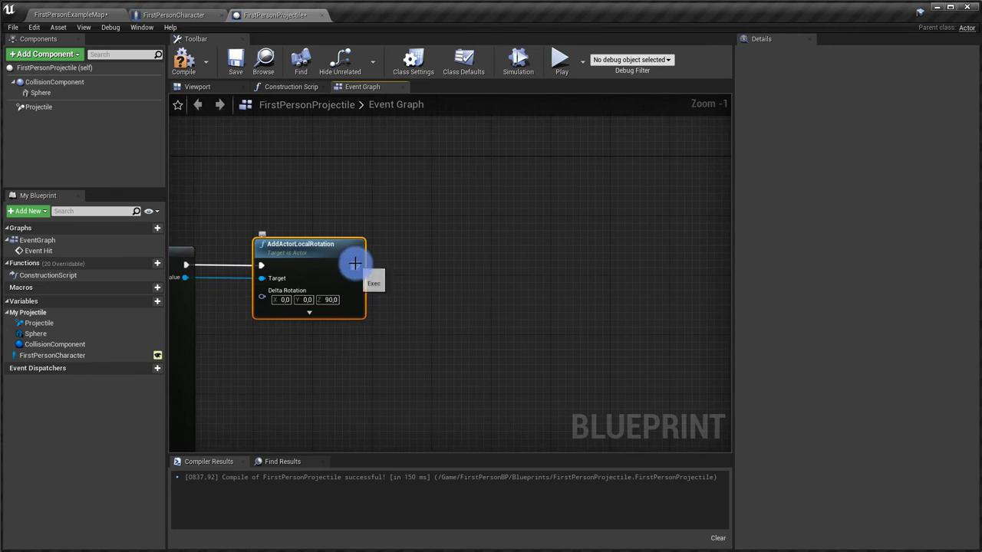
{"action": "left_click_drag", "start_coordinate": [355, 263], "coordinate": [458, 267]}
{"action": "type", "text": "DESTROY"}
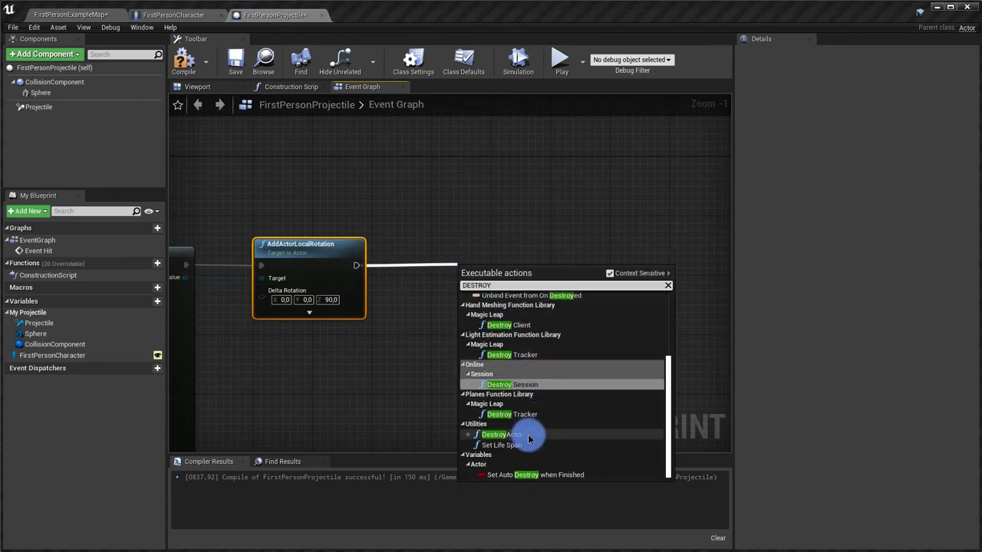
{"action": "left_click", "coordinate": [526, 423]}
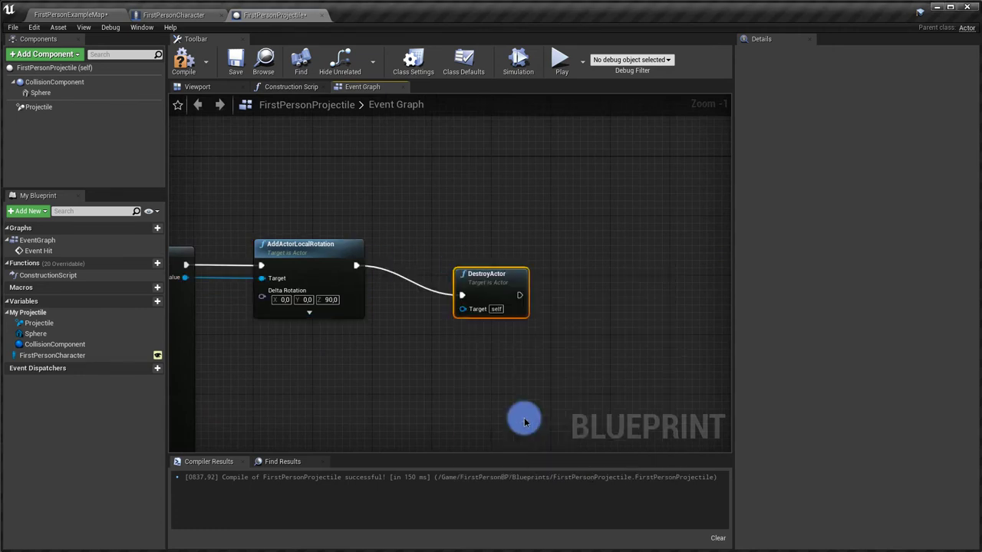
{"action": "scroll", "coordinate": [430, 320], "scroll_direction": "down", "scroll_amount": 4}
{"action": "scroll", "coordinate": [456, 328], "scroll_direction": "down", "scroll_amount": 2}
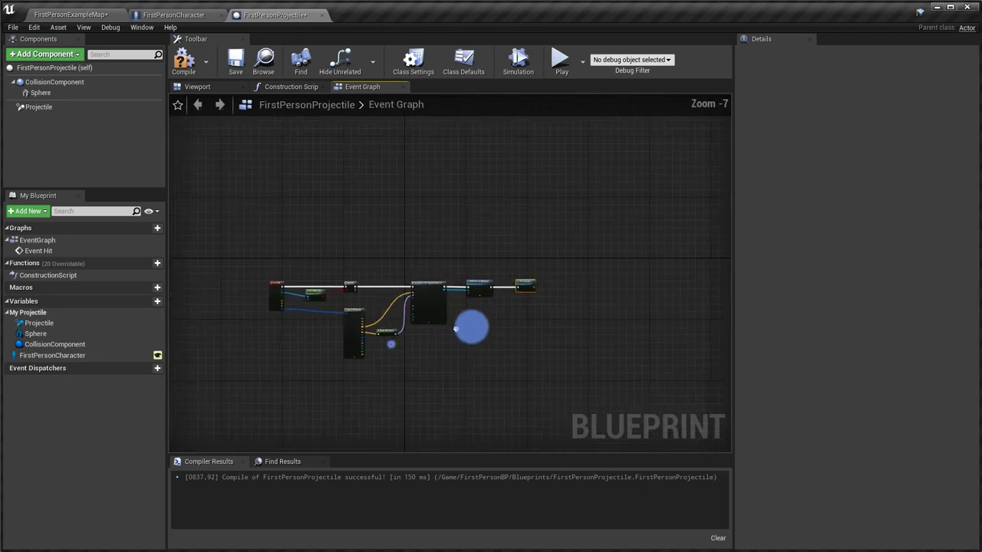
{"action": "scroll", "coordinate": [482, 256], "scroll_direction": "up", "scroll_amount": 2}
{"action": "scroll", "coordinate": [498, 184], "scroll_direction": "up", "scroll_amount": 1}
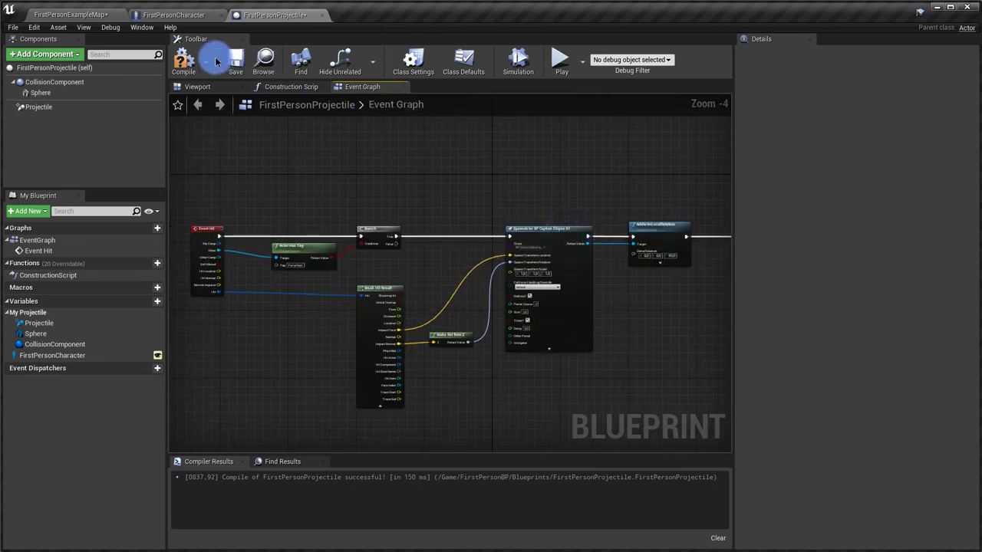
Compile the projectile blueprint and start Play in FirstPersonExampleMap
{"action": "left_click", "coordinate": [184, 60]}
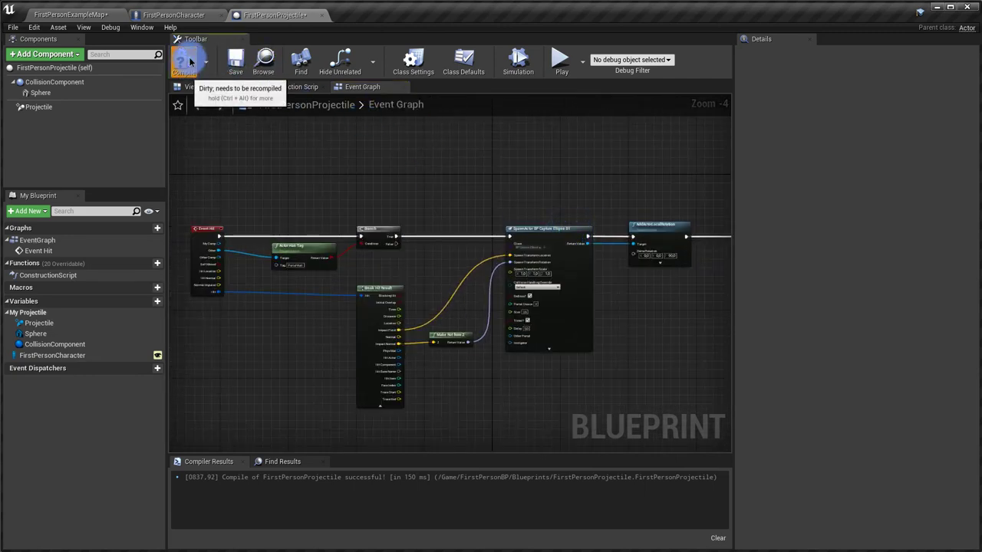
{"action": "left_click", "coordinate": [84, 15]}
{"action": "left_click", "coordinate": [430, 60]}
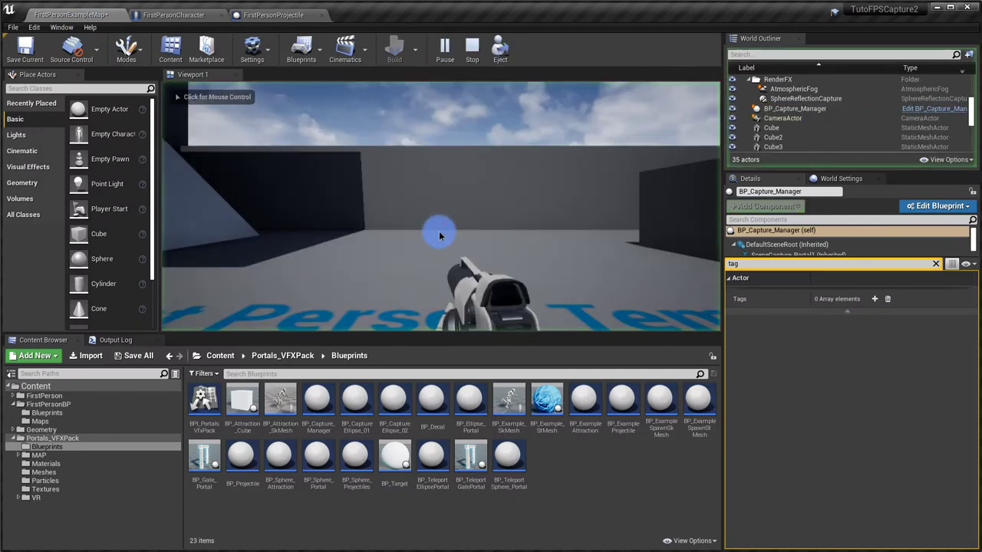
Fire projectiles at walls and floor to check portal orientation, then stop playing
{"action": "left_click", "coordinate": [448, 220]}
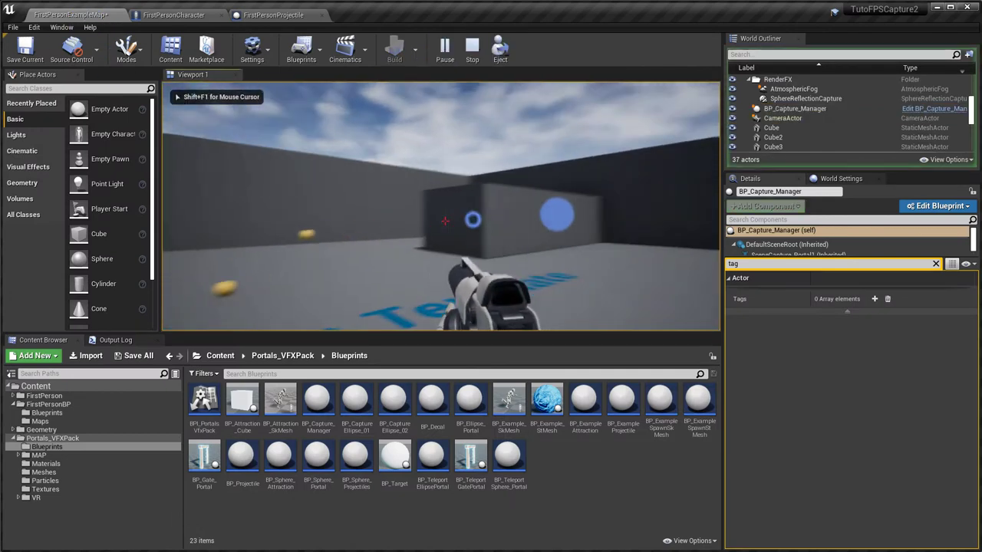
{"action": "left_click", "coordinate": [445, 221]}
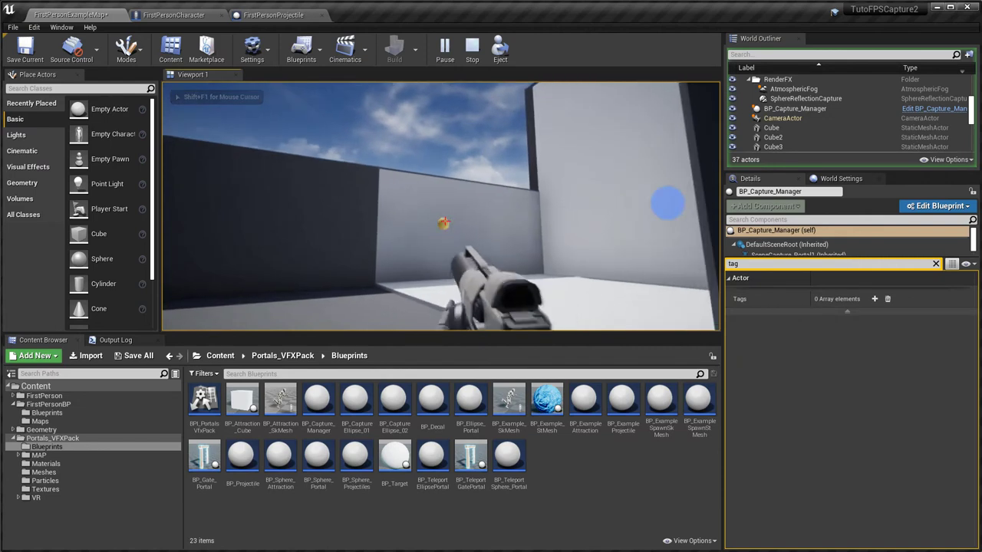
{"action": "left_click", "coordinate": [444, 221]}
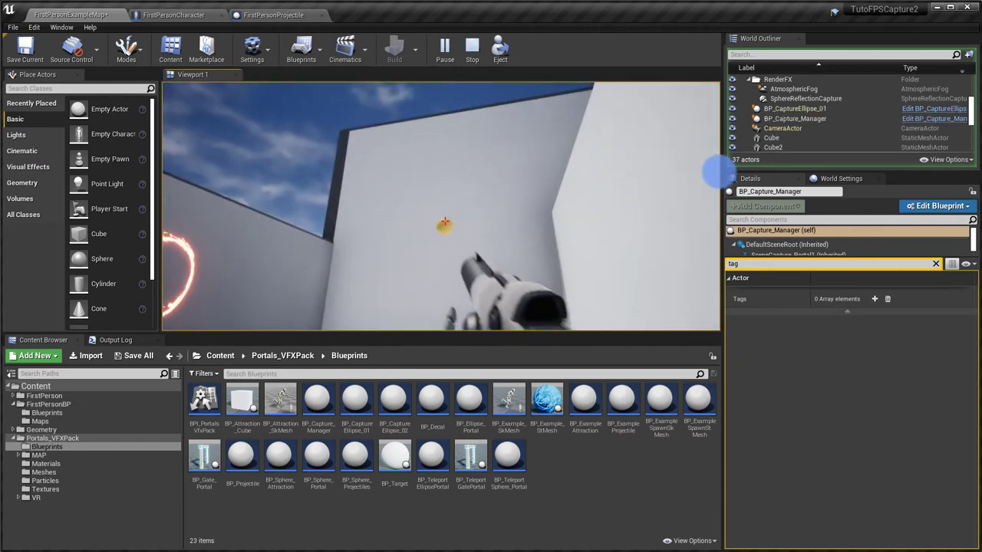
{"action": "left_click", "coordinate": [444, 221]}
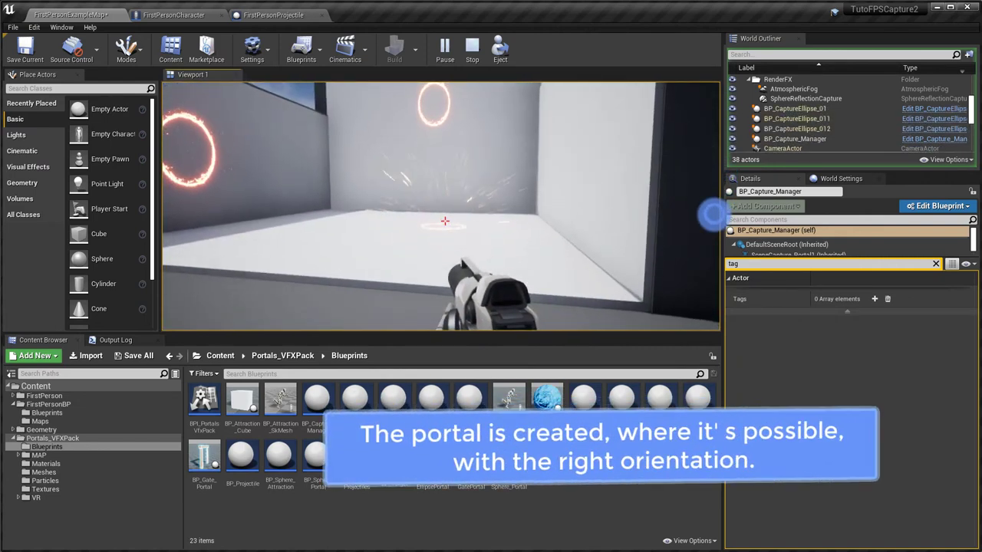
{"action": "left_click", "coordinate": [444, 221]}
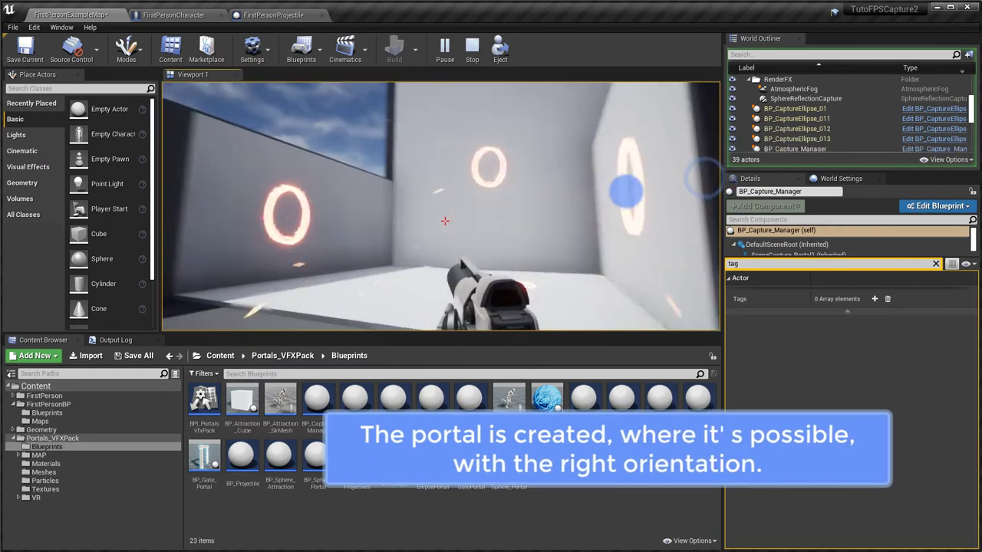
{"action": "left_click", "coordinate": [445, 221]}
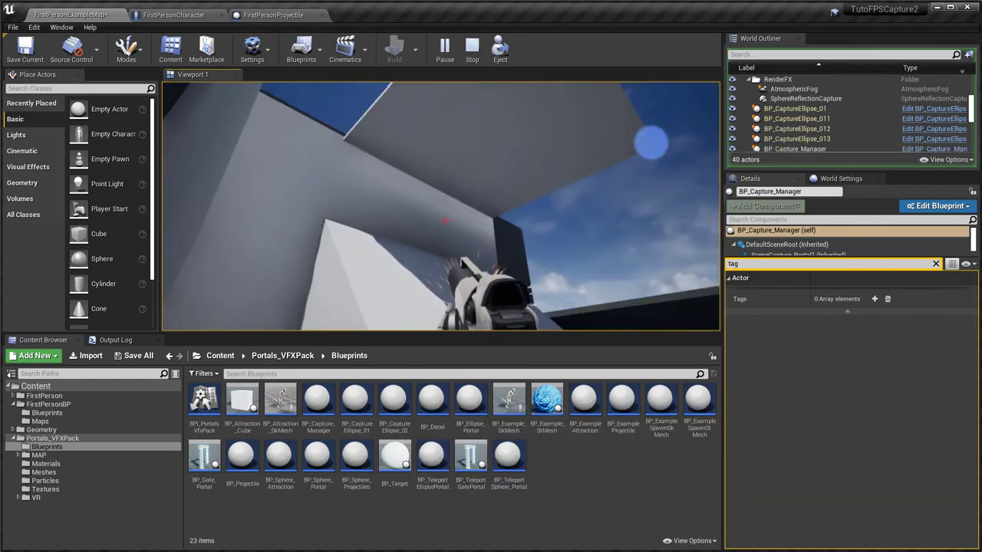
{"action": "left_click", "coordinate": [445, 221]}
{"action": "left_click", "coordinate": [445, 221]}
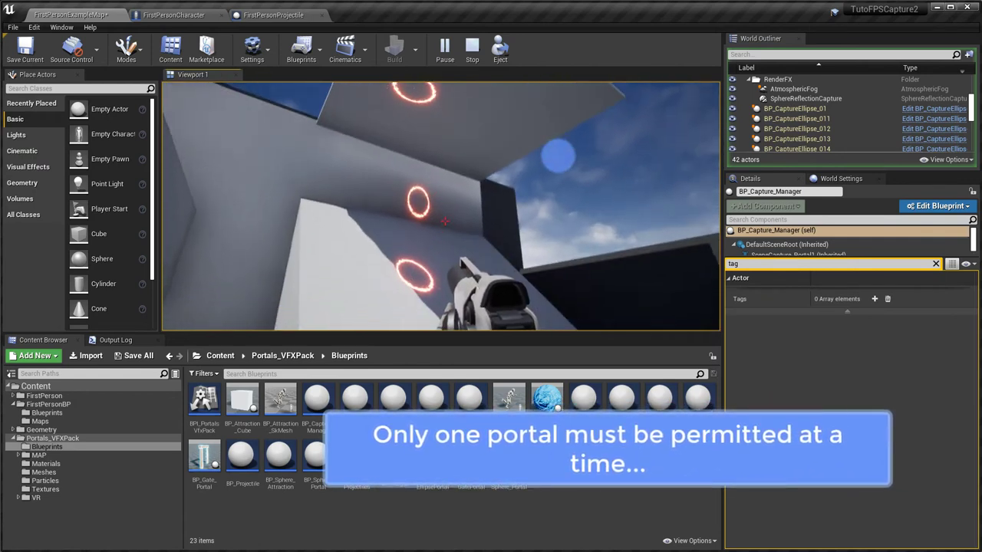
{"action": "key", "text": "Escape"}
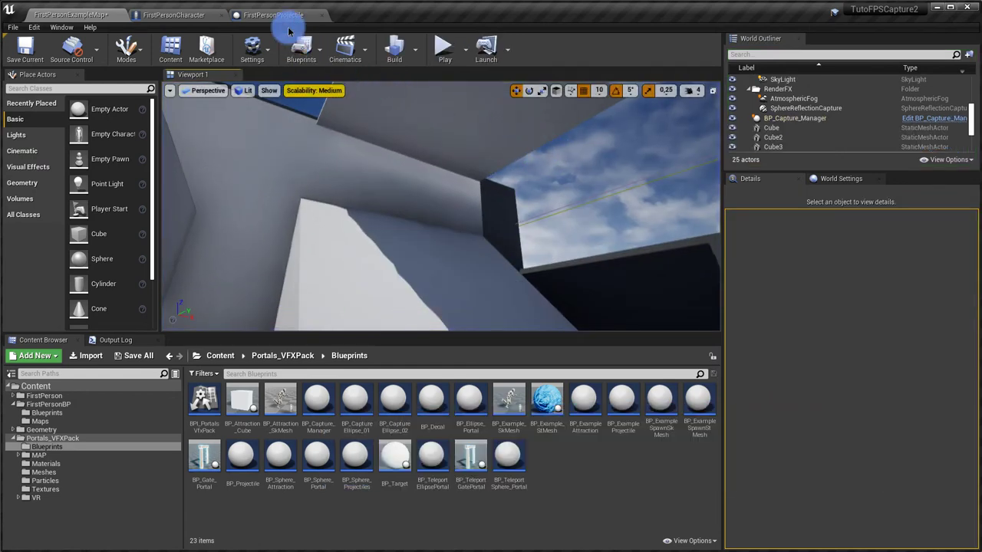
Insert a Sequence after Branch True feeding the portal SpawnActor, and drag in the FirstPersonCharacter variable
{"action": "left_click", "coordinate": [280, 16]}
{"action": "right_click_drag", "start_coordinate": [499, 229], "coordinate": [326, 199]}
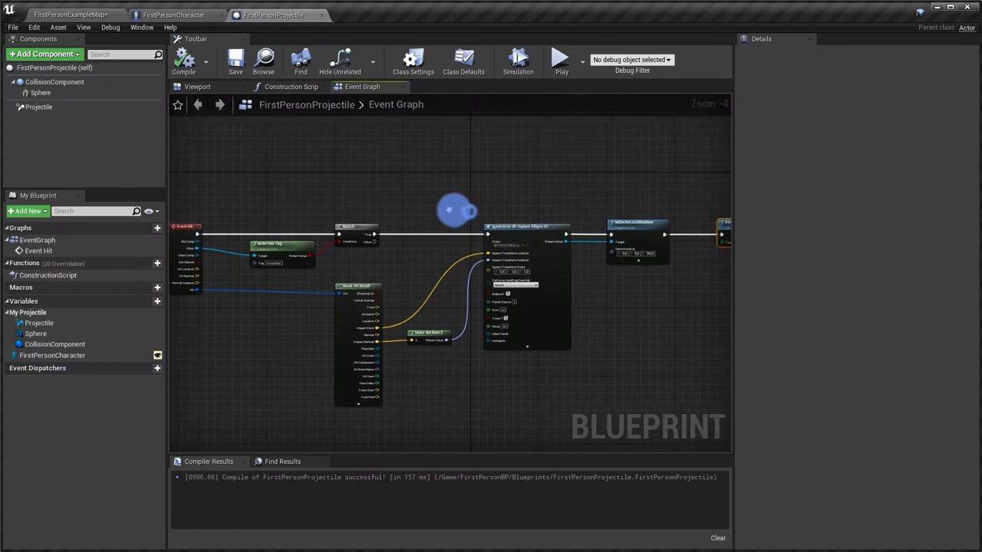
{"action": "scroll", "coordinate": [290, 205], "scroll_direction": "up", "scroll_amount": 3}
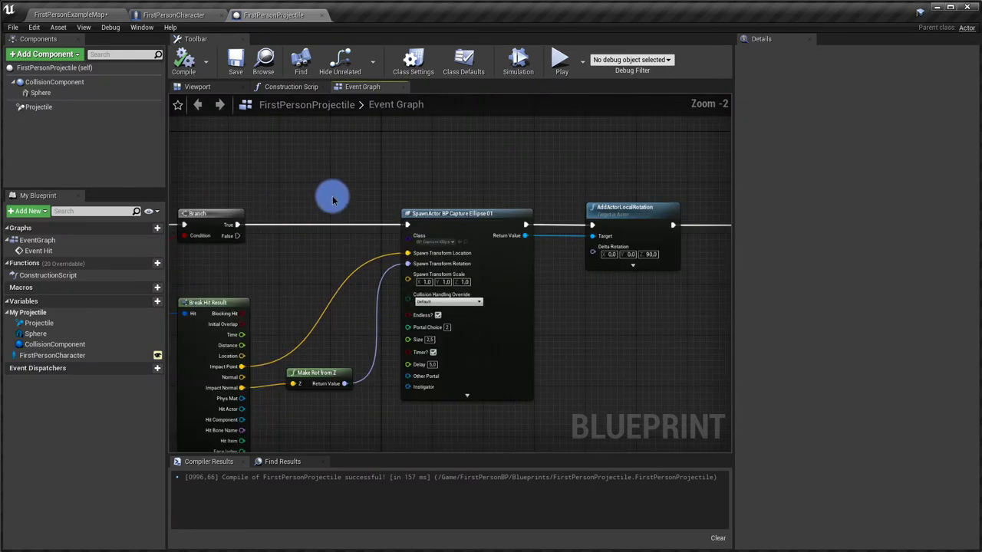
{"action": "scroll", "coordinate": [255, 223], "scroll_direction": "down", "scroll_amount": 2}
{"action": "left_click_drag", "start_coordinate": [245, 227], "coordinate": [284, 227]}
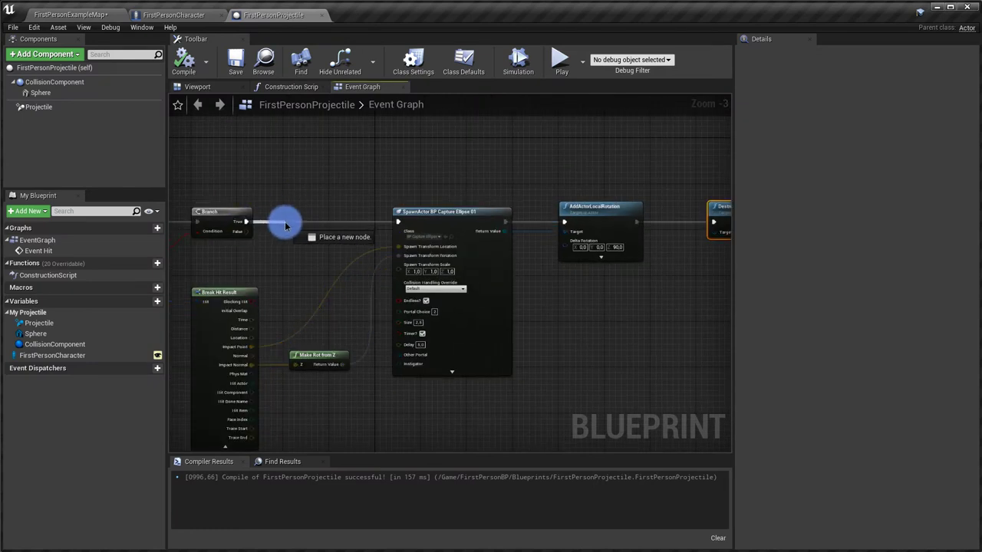
{"action": "type", "text": "SEQUENCE"}
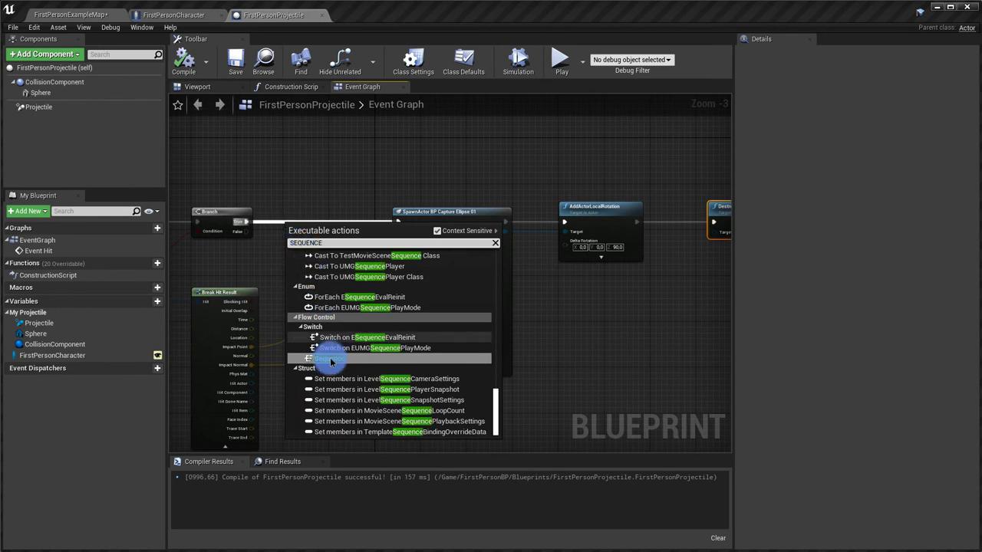
{"action": "left_click", "coordinate": [330, 359]}
{"action": "mouse_move", "coordinate": [309, 214]}
{"action": "left_mouse_down"}
{"action": "mouse_move", "coordinate": [292, 233]}
{"action": "mouse_move", "coordinate": [367, 224]}
{"action": "left_mouse_up"}
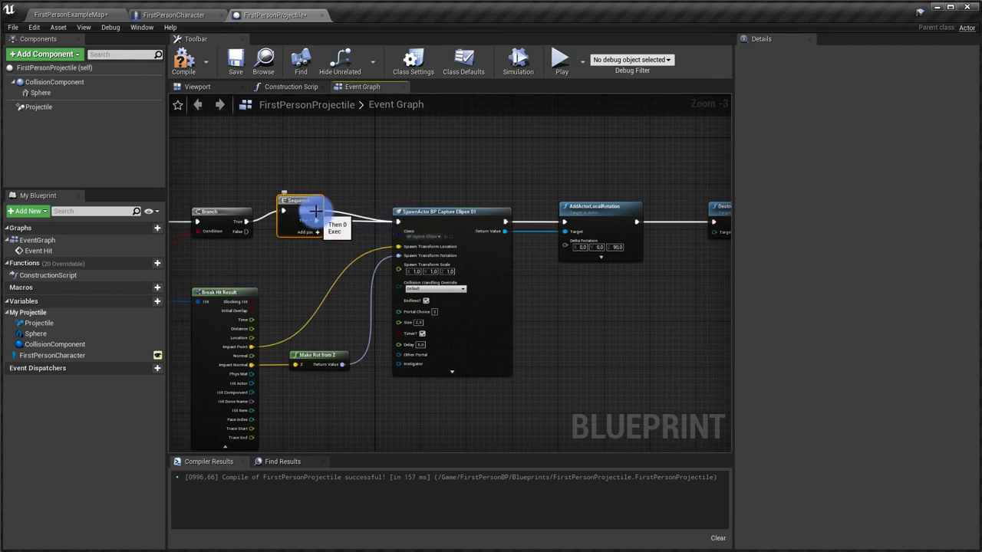
{"action": "right_click_drag", "start_coordinate": [367, 185], "coordinate": [336, 256]}
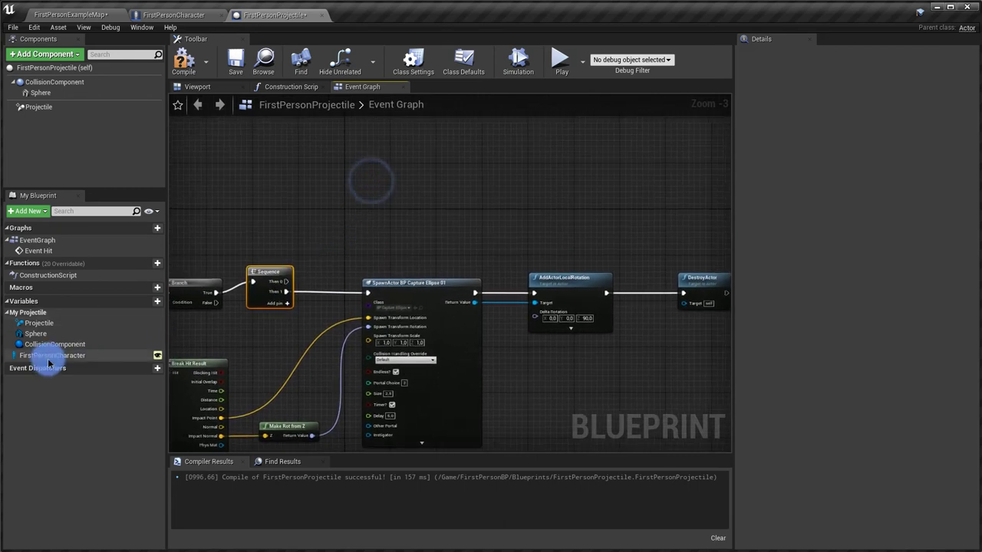
{"action": "left_click_drag", "start_coordinate": [48, 355], "coordinate": [230, 201]}
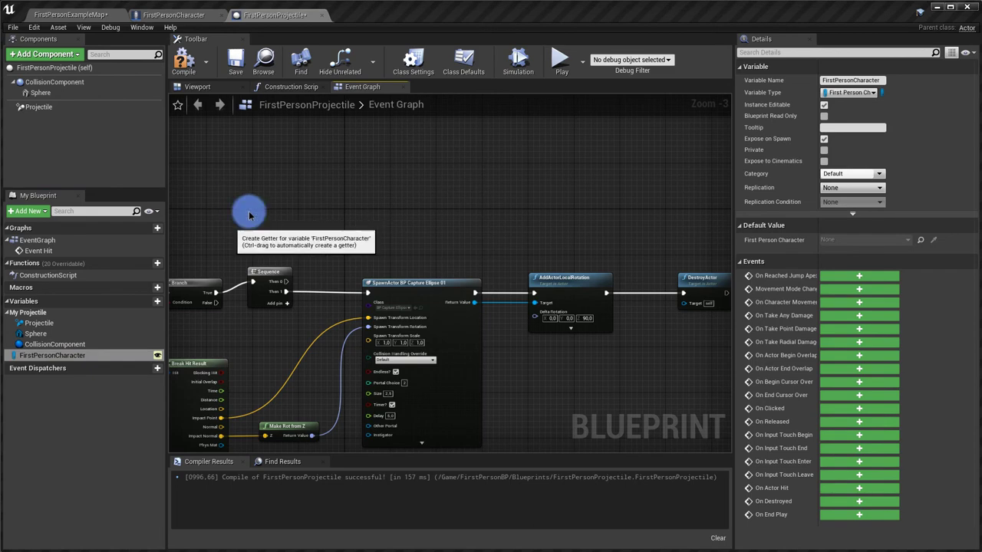
Get Portal 1 from the First Person Character reference
{"action": "left_click", "coordinate": [245, 205]}
{"action": "scroll", "coordinate": [263, 208], "scroll_direction": "up", "scroll_amount": 2}
{"action": "left_click_drag", "start_coordinate": [290, 201], "coordinate": [321, 212]}
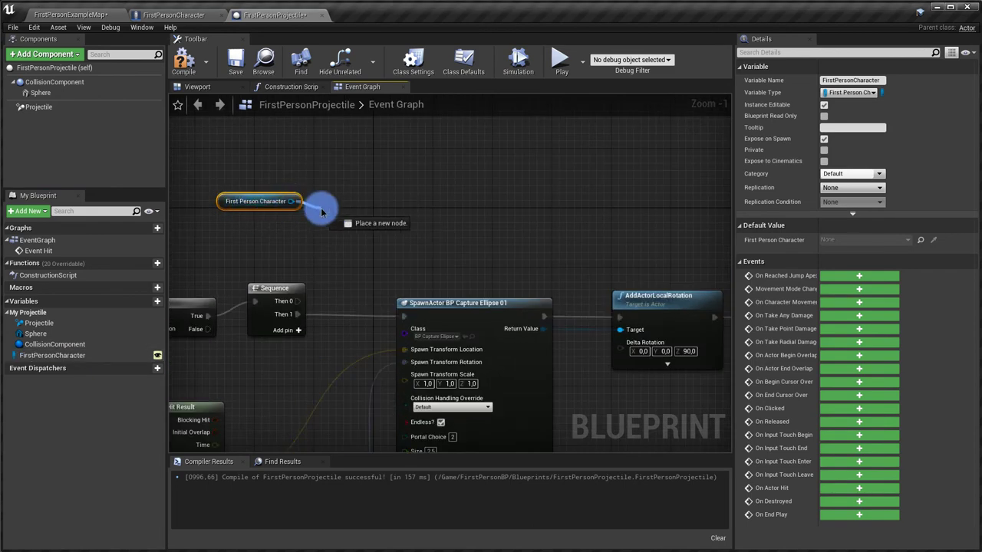
{"action": "type", "text": "GET PORTAL"}
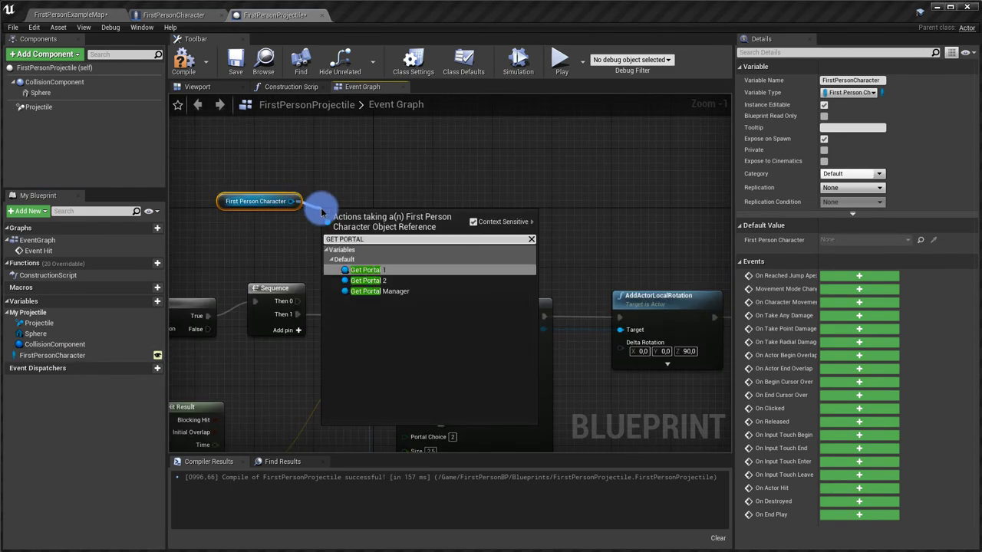
{"action": "left_click", "coordinate": [389, 270]}
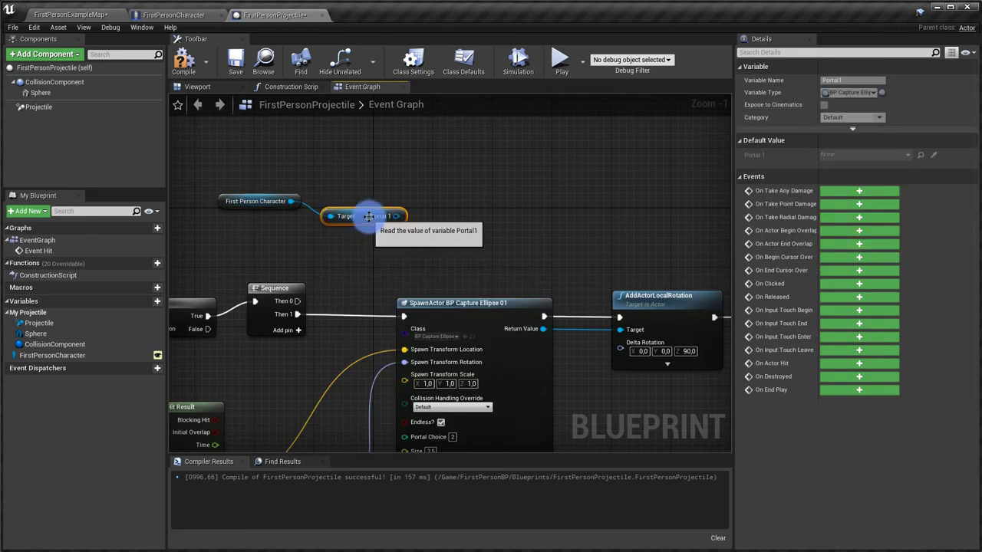
{"action": "mouse_move", "coordinate": [369, 216]}
{"action": "left_mouse_down"}
{"action": "mouse_move", "coordinate": [368, 203]}
{"action": "mouse_move", "coordinate": [393, 216]}
{"action": "left_mouse_up"}
Add an Is Valid check on Portal 1, driven from Sequence Then 0, and tidy the getter nodes
{"action": "type", "text": "IS VALI"}
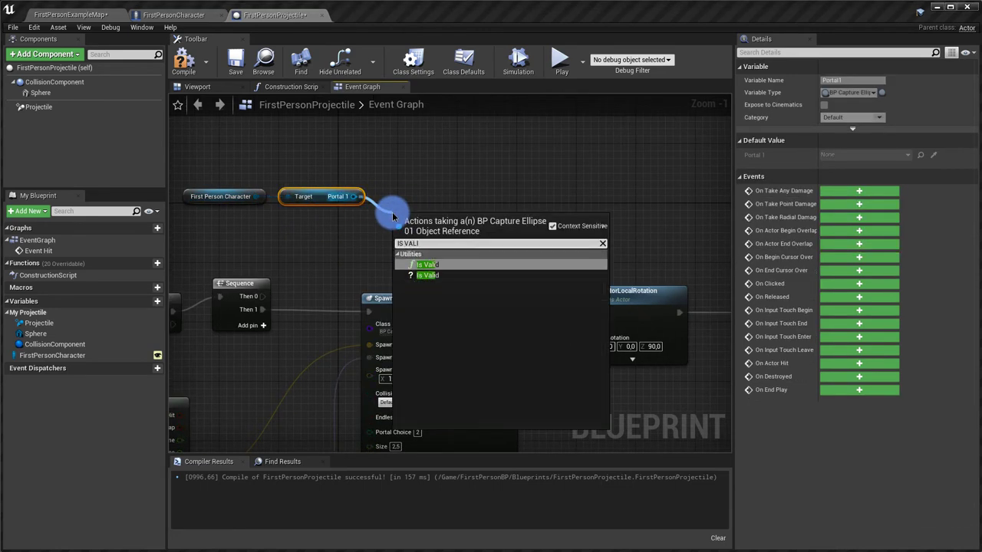
{"action": "left_click", "coordinate": [428, 275]}
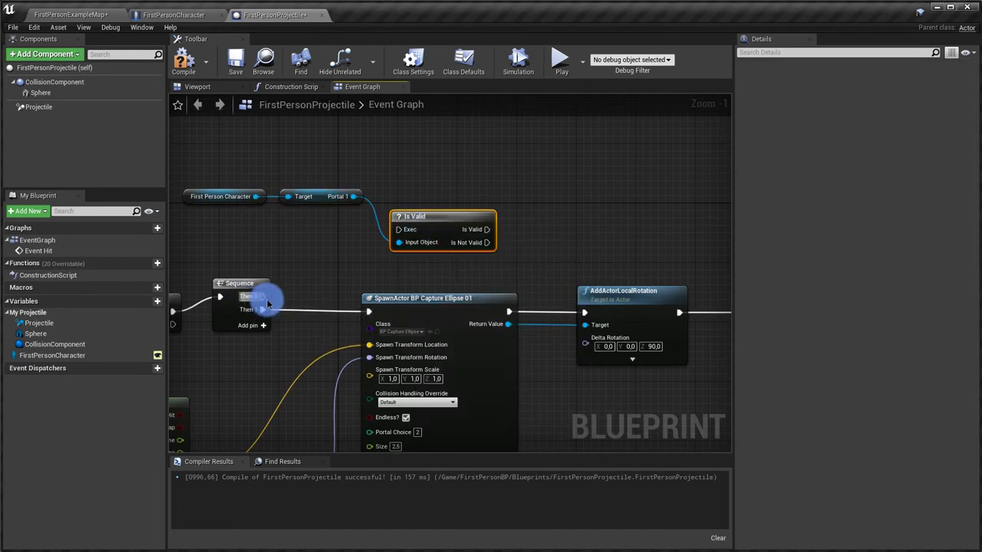
{"action": "left_click_drag", "start_coordinate": [261, 296], "coordinate": [397, 230]}
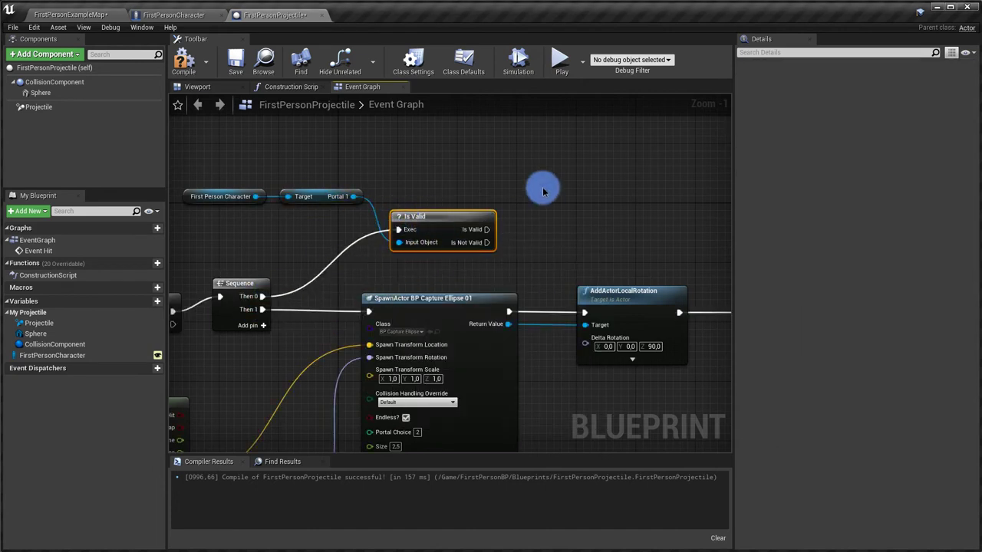
{"action": "right_click_drag", "start_coordinate": [516, 195], "coordinate": [430, 193]}
{"action": "left_click_drag", "start_coordinate": [373, 205], "coordinate": [368, 193]}
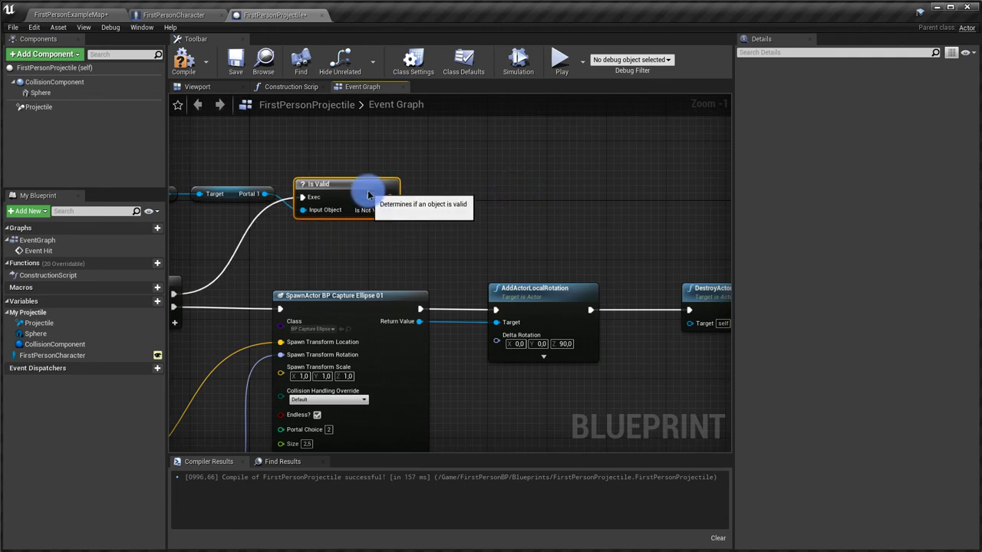
{"action": "right_click_drag", "start_coordinate": [429, 182], "coordinate": [348, 199]}
{"action": "right_click_drag", "start_coordinate": [173, 201], "coordinate": [306, 187]}
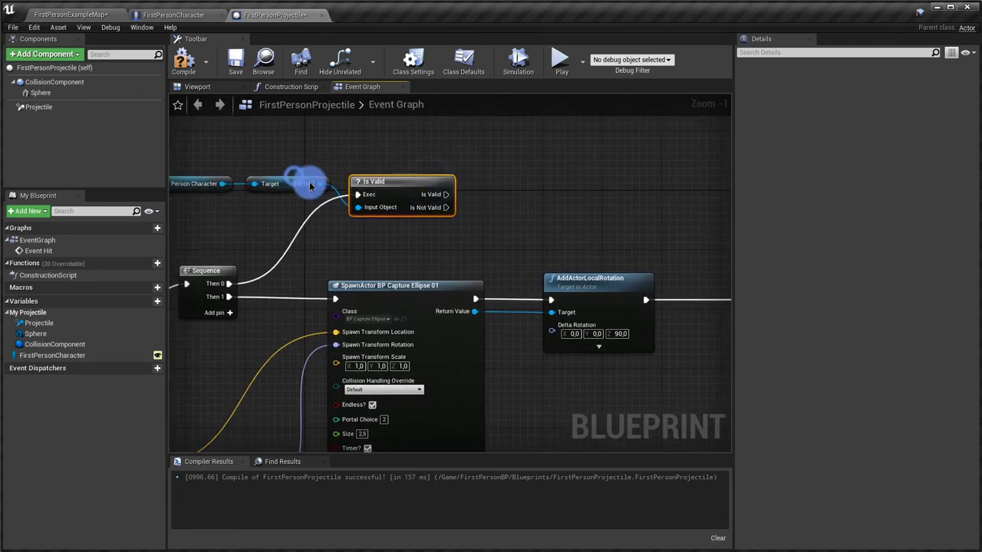
{"action": "mouse_move", "coordinate": [219, 164]}
{"action": "left_mouse_down"}
{"action": "mouse_move", "coordinate": [314, 213]}
{"action": "mouse_move", "coordinate": [286, 153]}
{"action": "mouse_move", "coordinate": [495, 195]}
{"action": "left_mouse_up"}
Call Stop Effect on Portal 1 when Is Valid passes, with a reroute on the Portal 1 wire
{"action": "type", "text": "STOP EFF"}
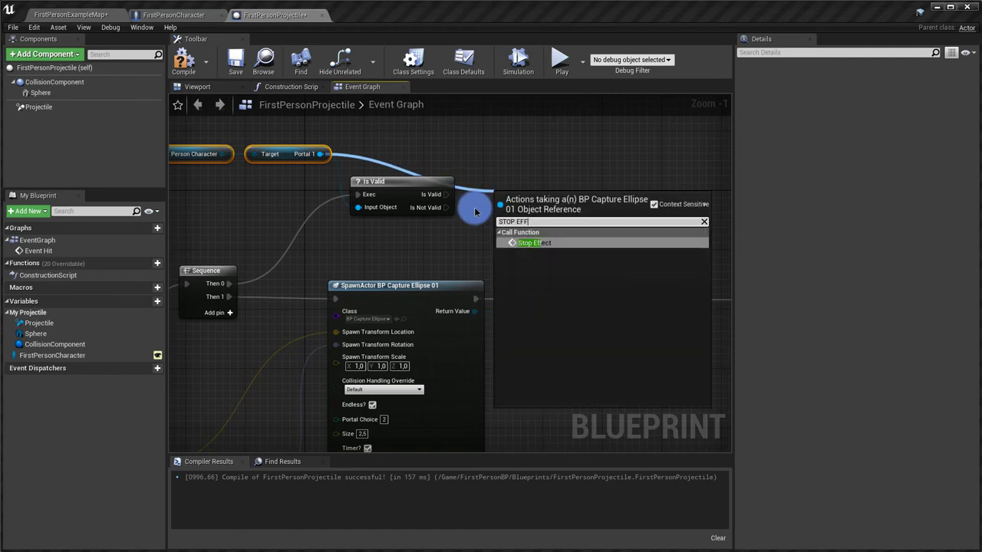
{"action": "left_click", "coordinate": [568, 250]}
{"action": "left_click_drag", "start_coordinate": [529, 214], "coordinate": [524, 189]}
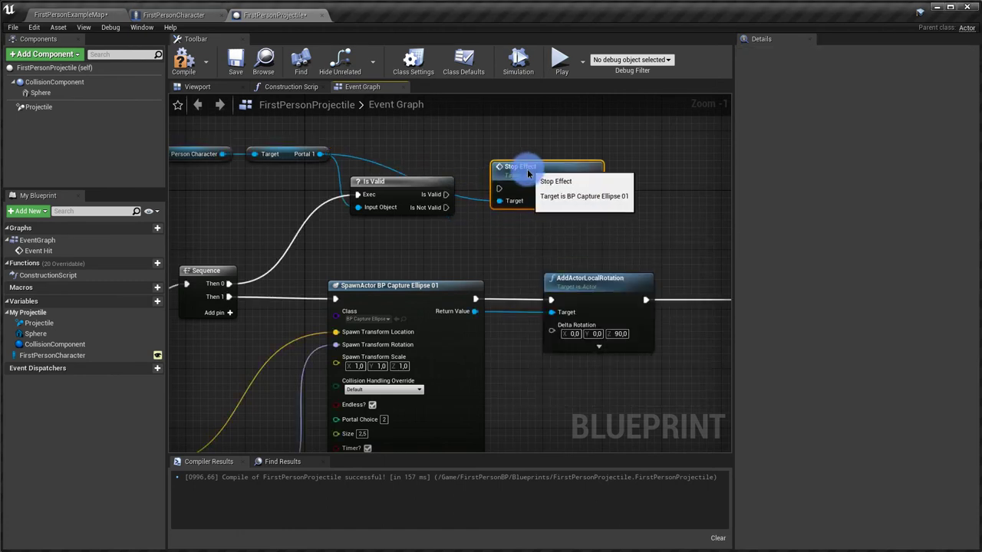
{"action": "left_click_drag", "start_coordinate": [447, 194], "coordinate": [491, 196]}
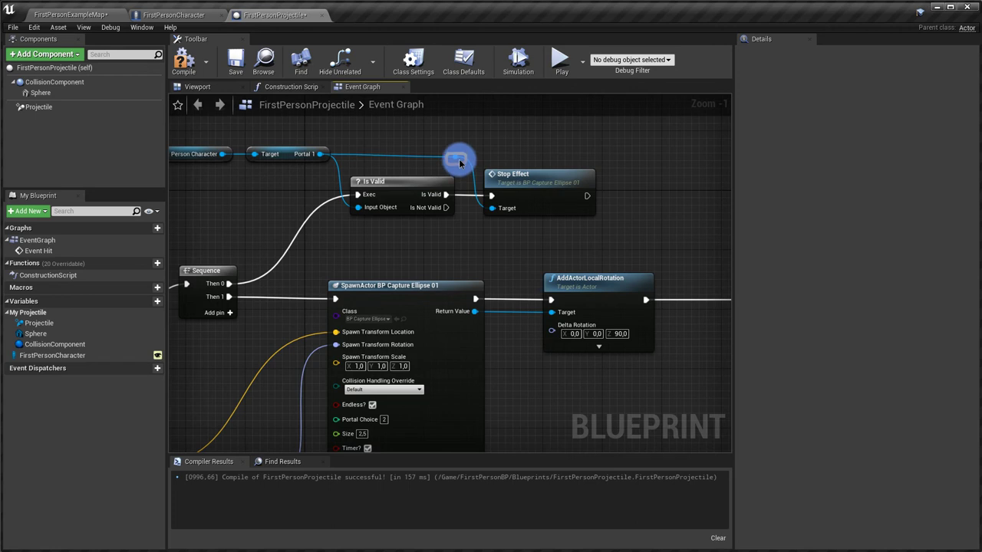
{"action": "left_click", "coordinate": [458, 160]}
{"action": "scroll", "coordinate": [440, 230], "scroll_direction": "down", "scroll_amount": 2}
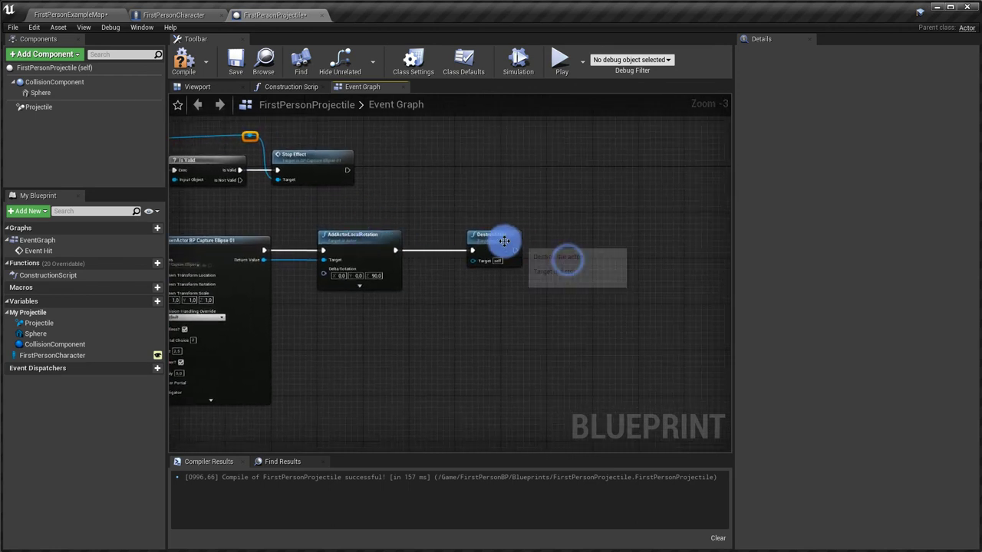
Place a FirstPersonCharacter getter and add a Set Portal 1 node from it
{"action": "left_click_drag", "start_coordinate": [504, 259], "coordinate": [626, 253]}
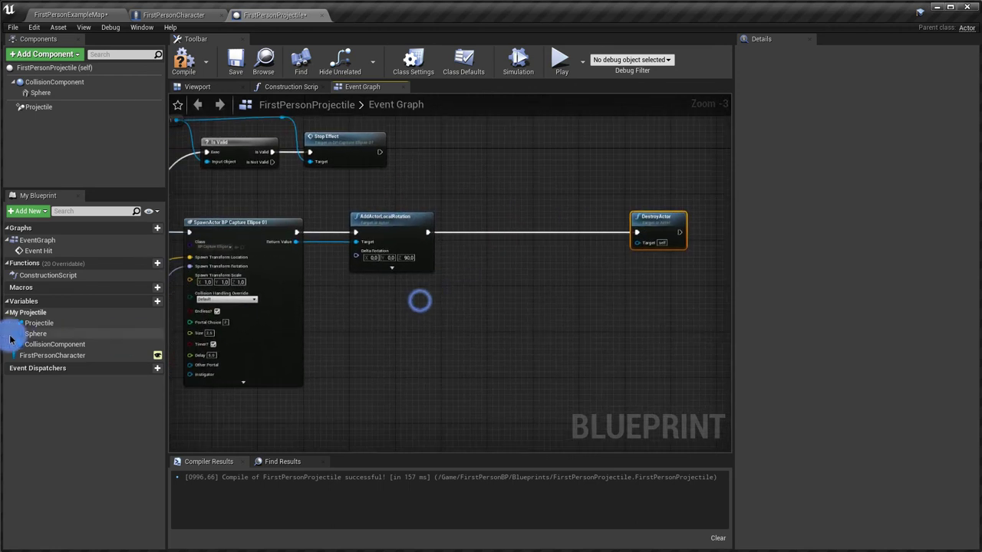
{"action": "mouse_move", "coordinate": [46, 355]}
{"action": "left_mouse_down"}
{"action": "mouse_move", "coordinate": [364, 324]}
{"action": "mouse_move", "coordinate": [476, 259]}
{"action": "left_mouse_up"}
{"action": "left_click", "coordinate": [387, 330]}
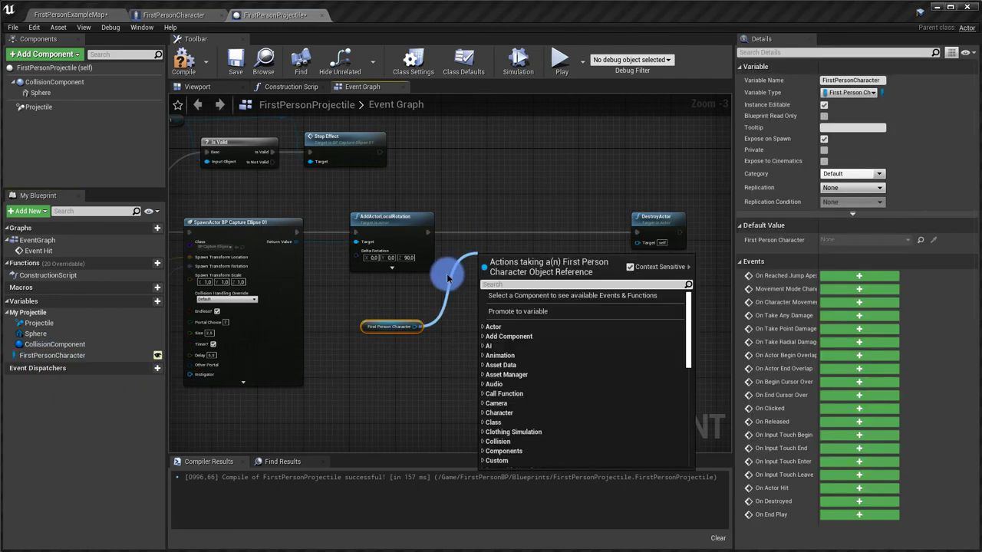
{"action": "type", "text": "SET PROTAL"}
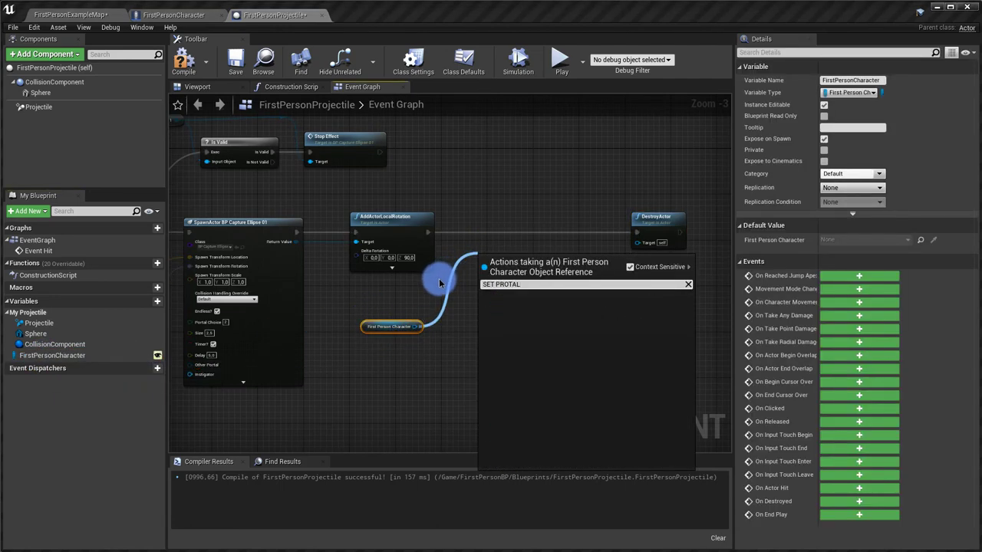
{"action": "key", "text": "BackSpace"}
{"action": "key", "text": "BackSpace"}
{"action": "key", "text": "BackSpace"}
{"action": "type", "text": "ORTA"}
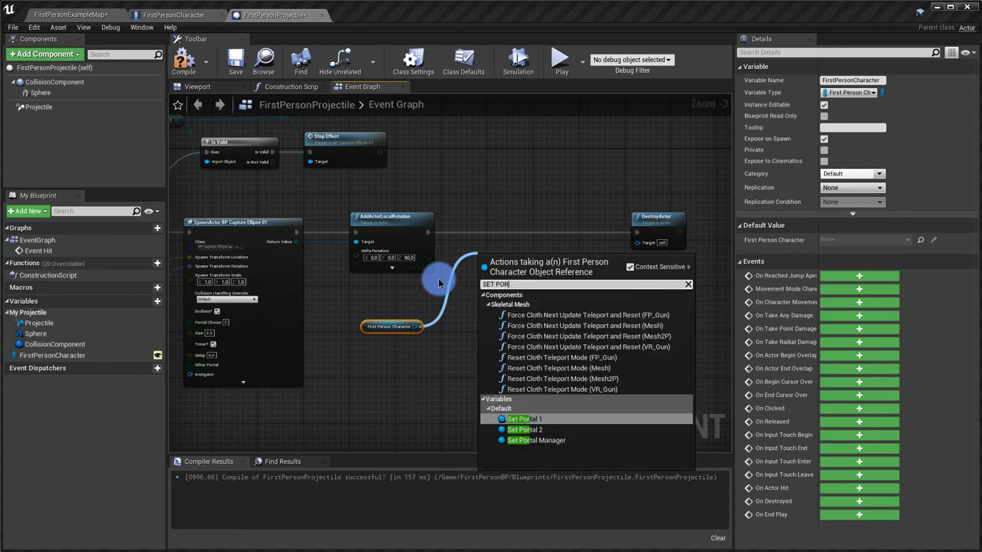
{"action": "left_click", "coordinate": [521, 377]}
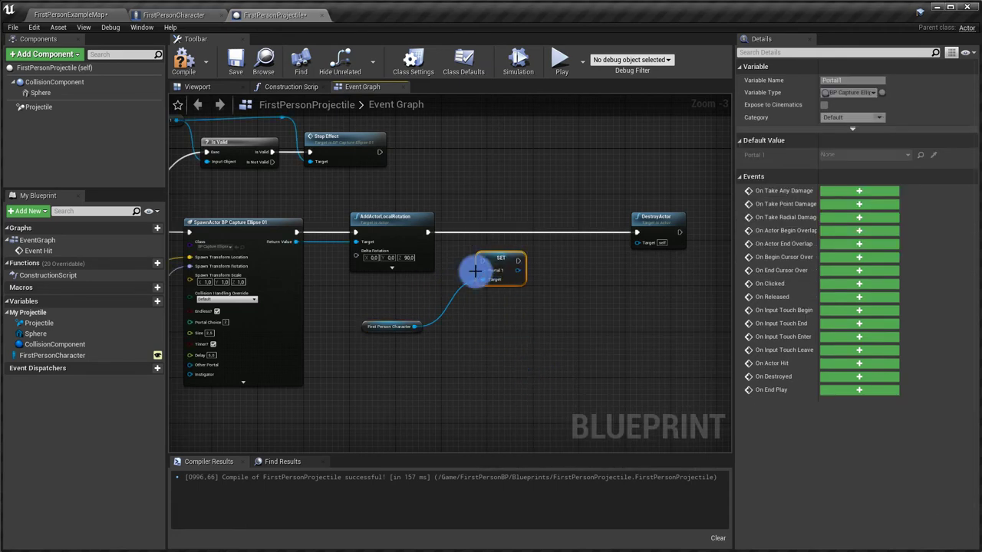
Insert the Portal 1 SET before DestroyActor and feed it the SpawnActor Return Value
{"action": "scroll", "coordinate": [471, 269], "scroll_direction": "up", "scroll_amount": 1}
{"action": "mouse_move", "coordinate": [520, 267]}
{"action": "left_mouse_down"}
{"action": "mouse_move", "coordinate": [490, 232]}
{"action": "mouse_move", "coordinate": [657, 228]}
{"action": "left_mouse_up"}
{"action": "left_click", "coordinate": [310, 242]}
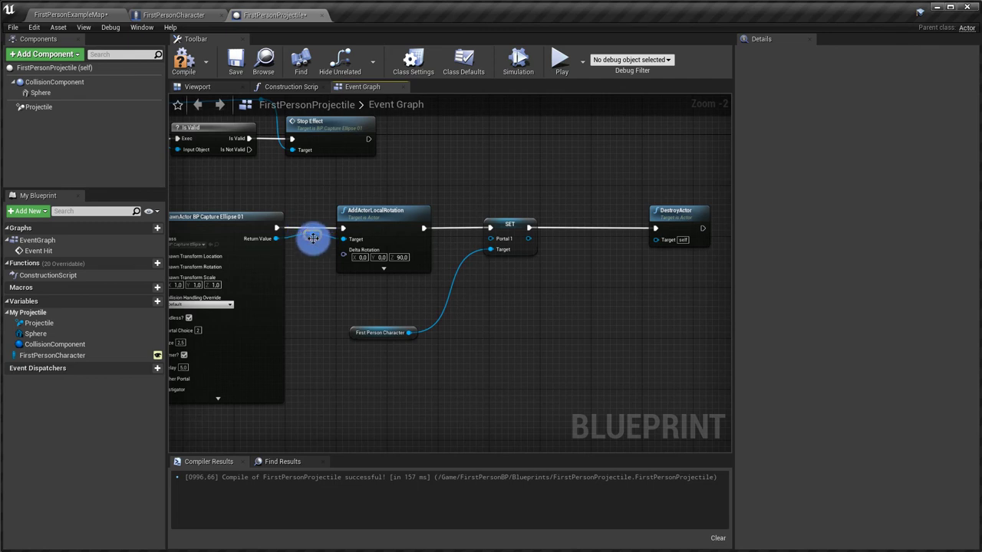
{"action": "mouse_move", "coordinate": [311, 240]}
{"action": "left_mouse_down"}
{"action": "mouse_move", "coordinate": [477, 246]}
{"action": "mouse_move", "coordinate": [467, 244]}
{"action": "left_mouse_up"}
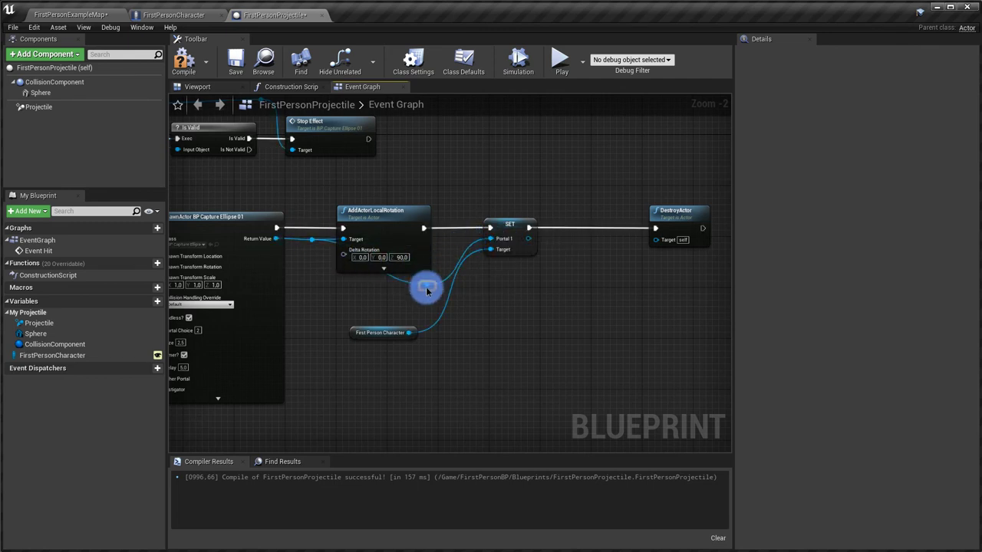
{"action": "left_click_drag", "start_coordinate": [431, 289], "coordinate": [412, 291]}
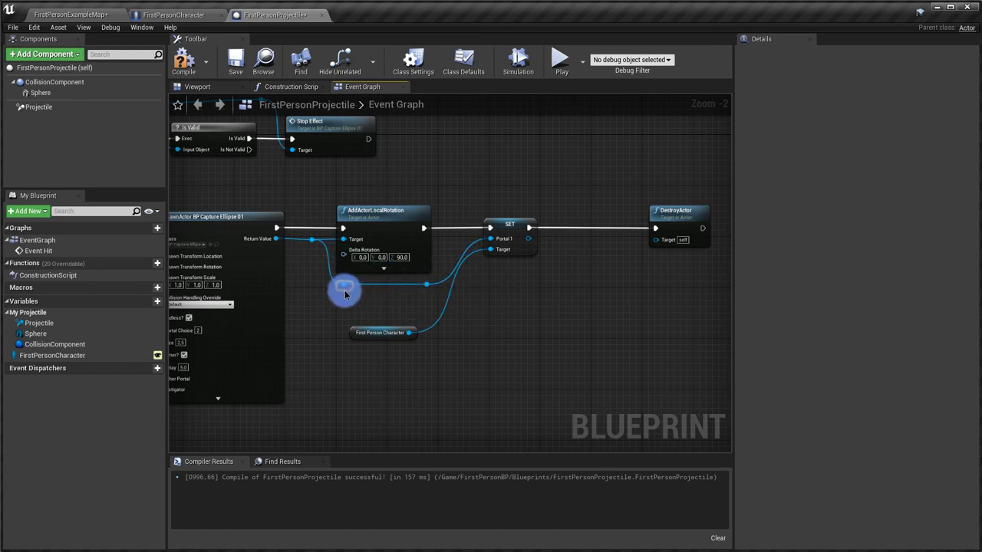
{"action": "left_click_drag", "start_coordinate": [355, 334], "coordinate": [382, 308]}
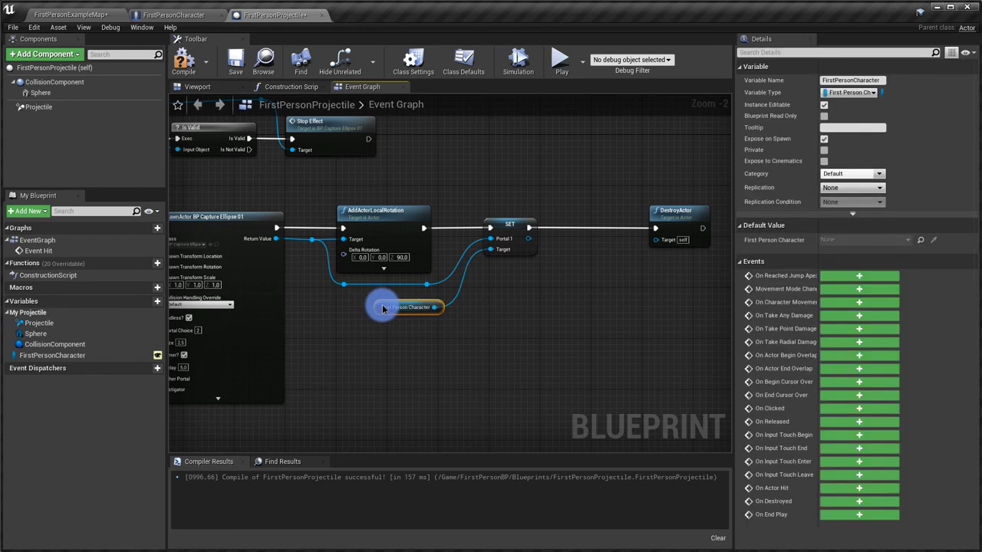
{"action": "right_click_drag", "start_coordinate": [412, 300], "coordinate": [422, 280]}
Add the character's Connect Portals call between the Portal 1 SET and DestroyActor
{"action": "left_click", "coordinate": [512, 199]}
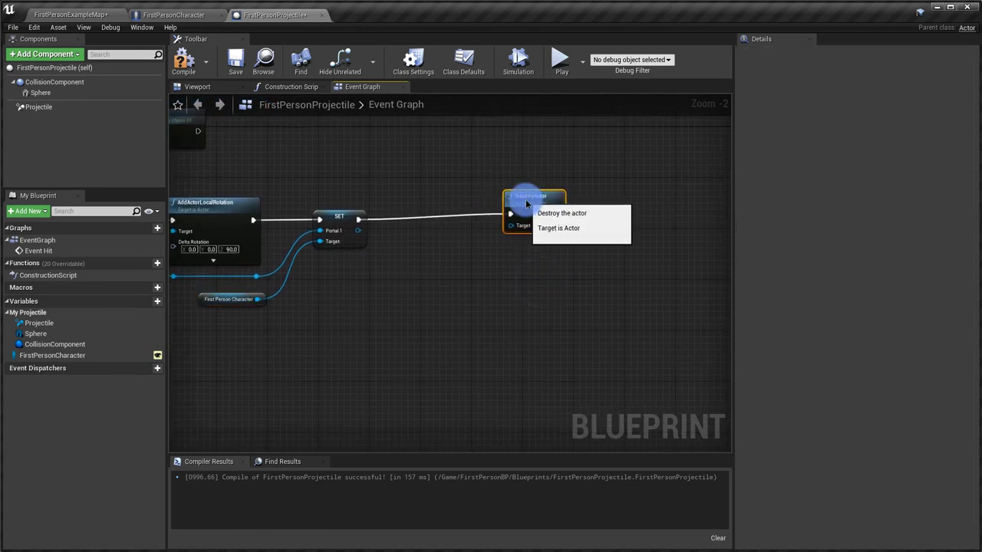
{"action": "left_click_drag", "start_coordinate": [257, 299], "coordinate": [411, 254]}
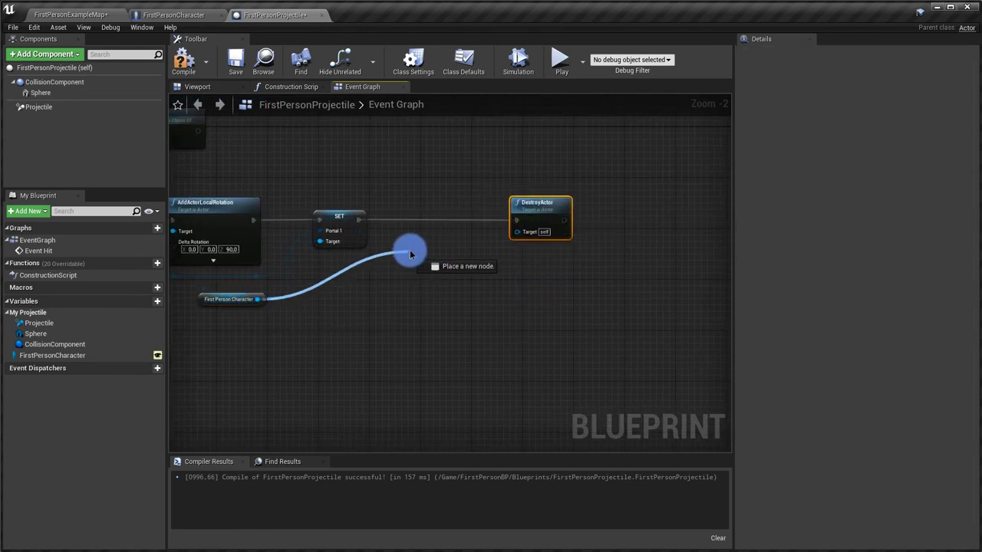
{"action": "type", "text": "CONNEC"}
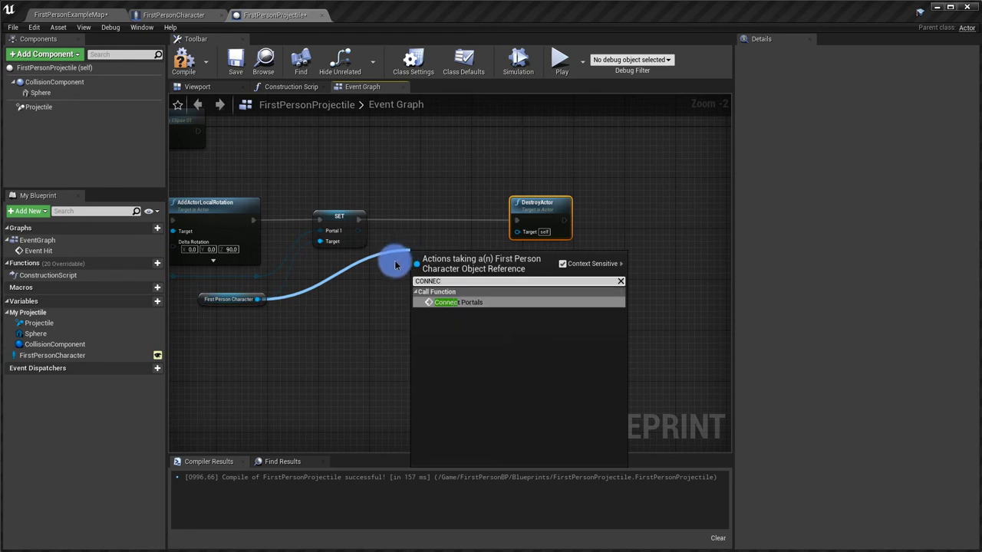
{"action": "left_click", "coordinate": [462, 302]}
{"action": "left_click_drag", "start_coordinate": [445, 267], "coordinate": [421, 204]}
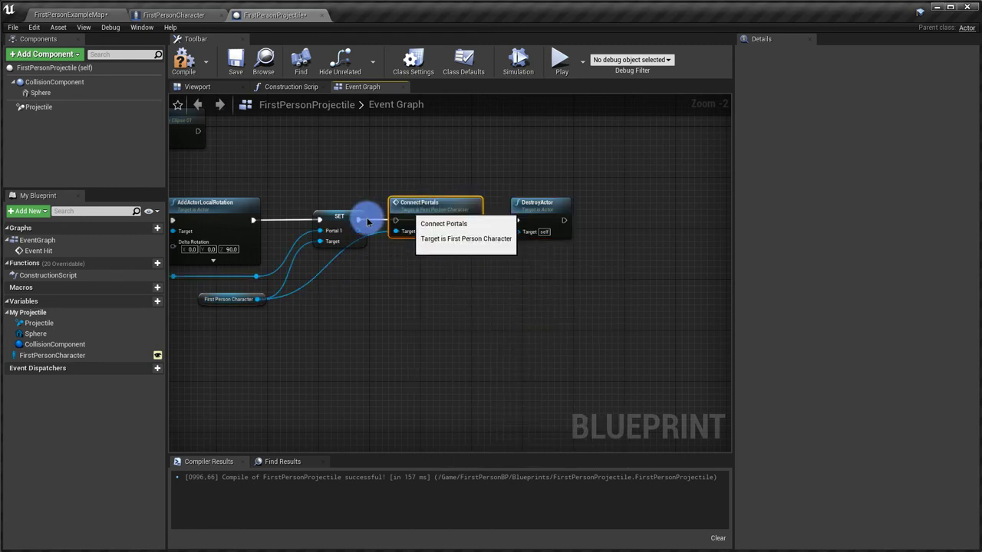
{"action": "left_click", "coordinate": [478, 221], "text": "alt"}
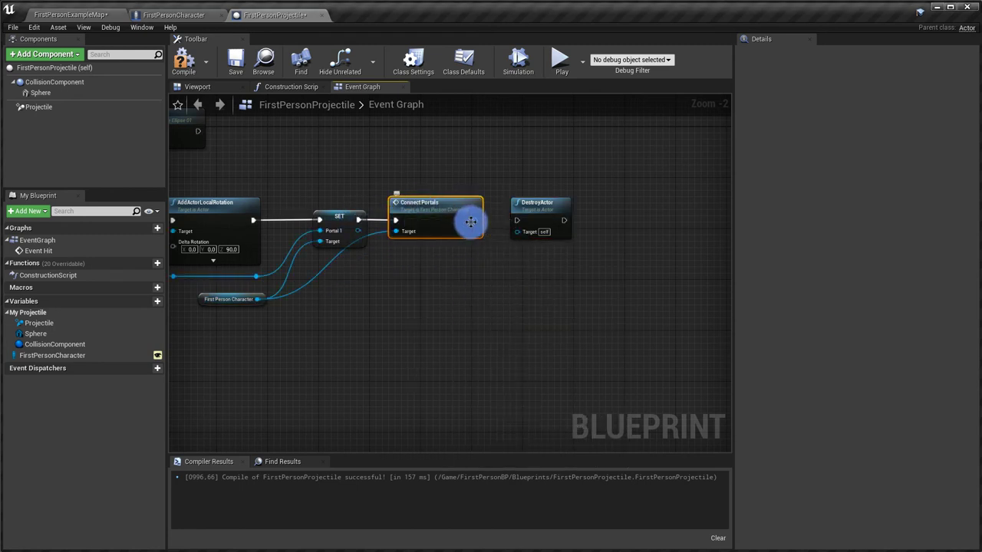
{"action": "left_click_drag", "start_coordinate": [478, 221], "coordinate": [516, 220]}
{"action": "right_click_drag", "start_coordinate": [351, 285], "coordinate": [431, 223]}
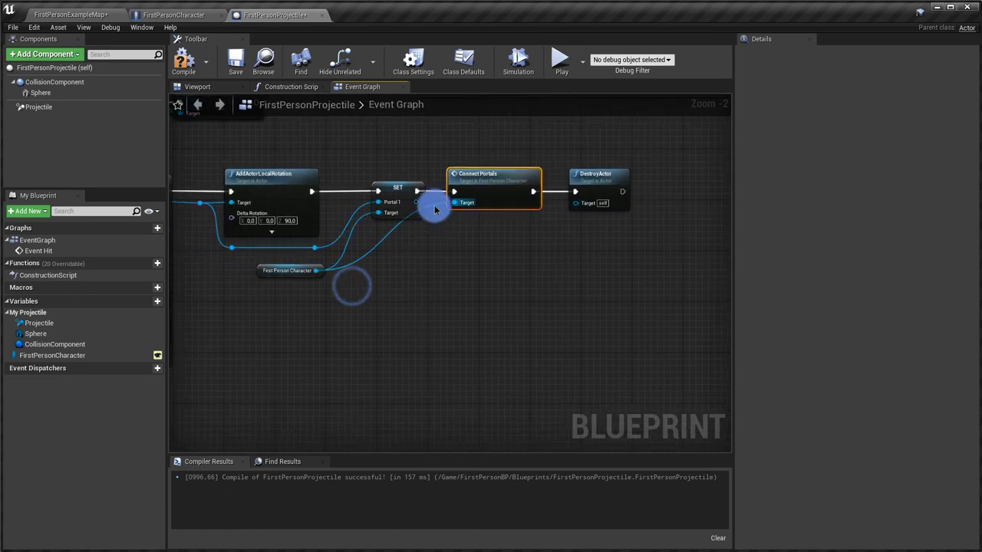
{"action": "left_click", "coordinate": [433, 213]}
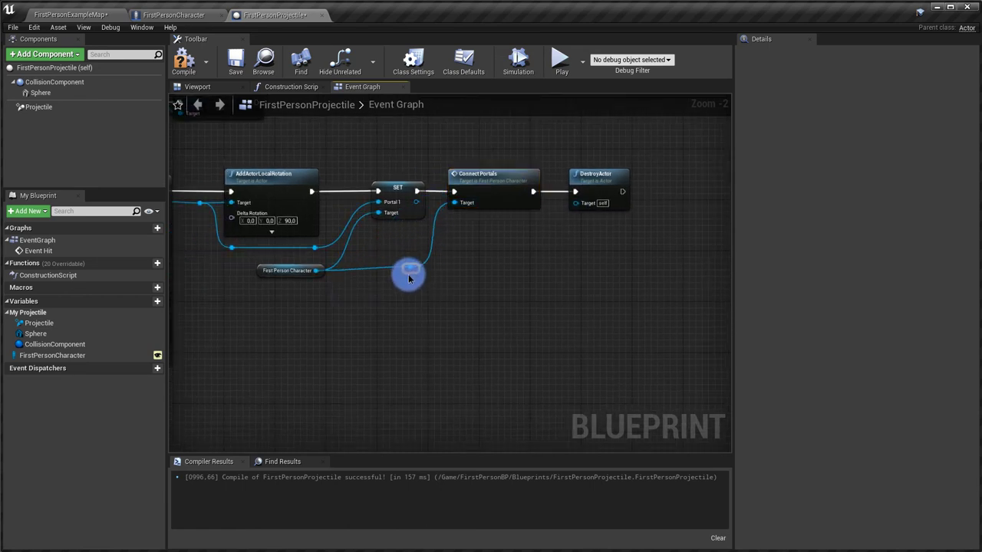
{"action": "scroll", "coordinate": [296, 312], "scroll_direction": "down", "scroll_amount": 1}
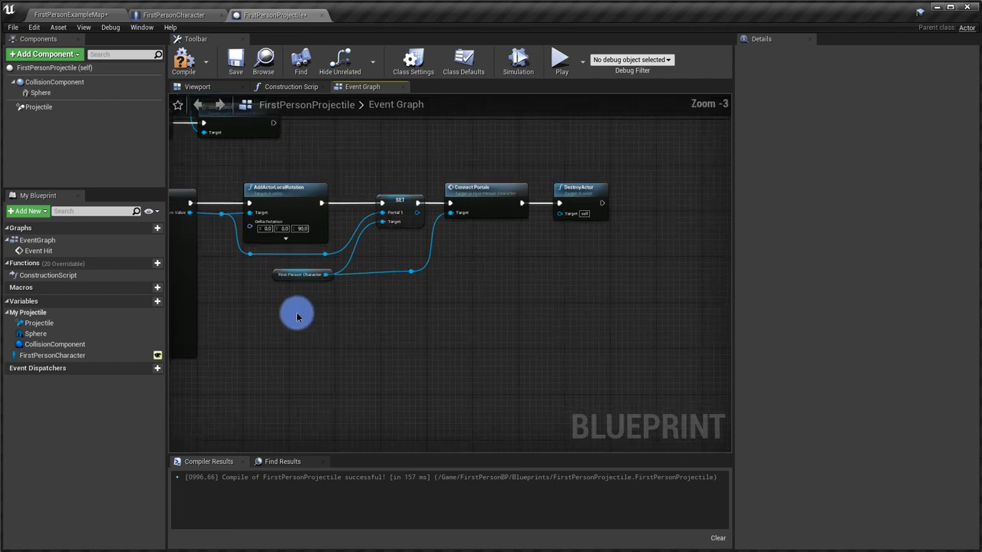
{"action": "scroll", "coordinate": [514, 336], "scroll_direction": "down", "scroll_amount": 1}
{"action": "scroll", "coordinate": [344, 339], "scroll_direction": "down", "scroll_amount": 1}
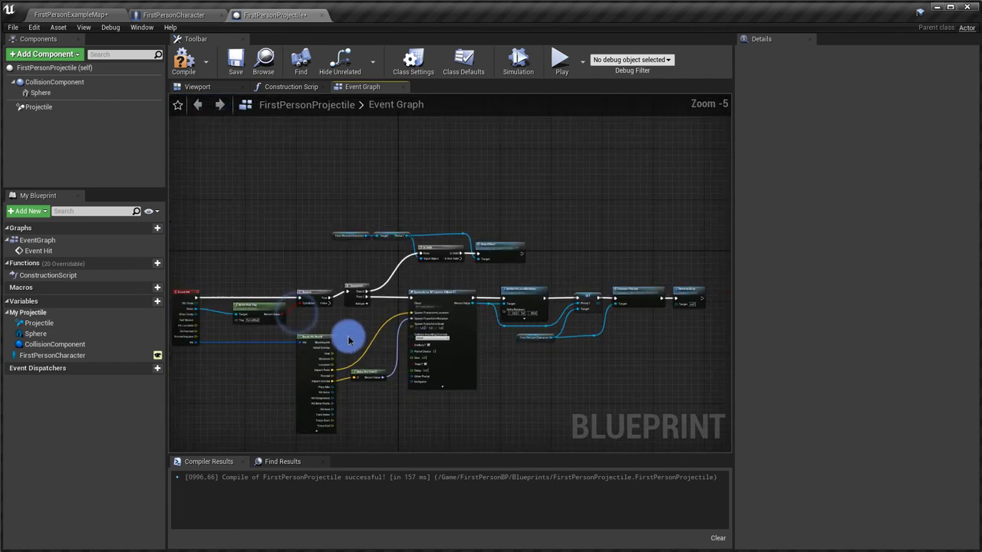
Compile the projectile blueprint, then play the level, firing six shots to place portals on walls
{"action": "left_click", "coordinate": [186, 60]}
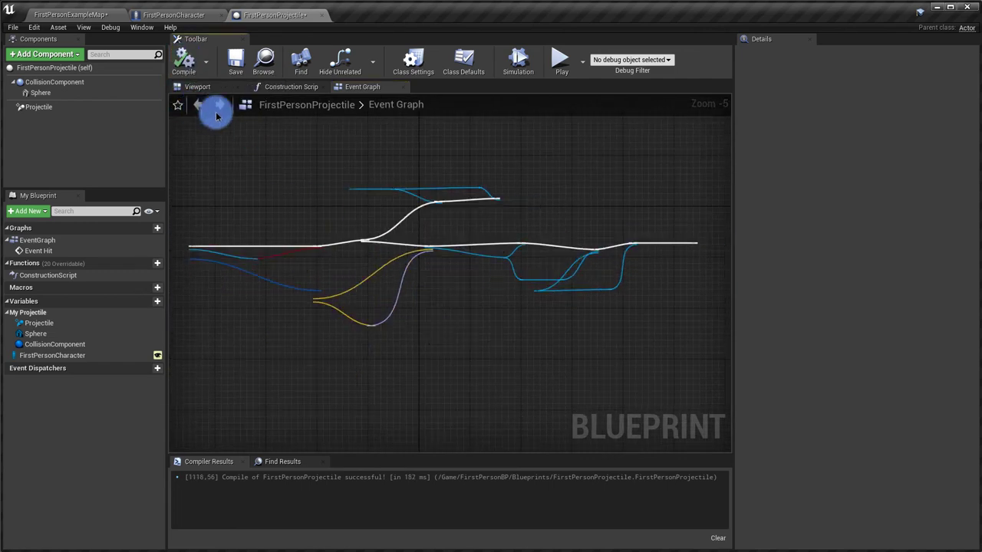
{"action": "left_click", "coordinate": [80, 15]}
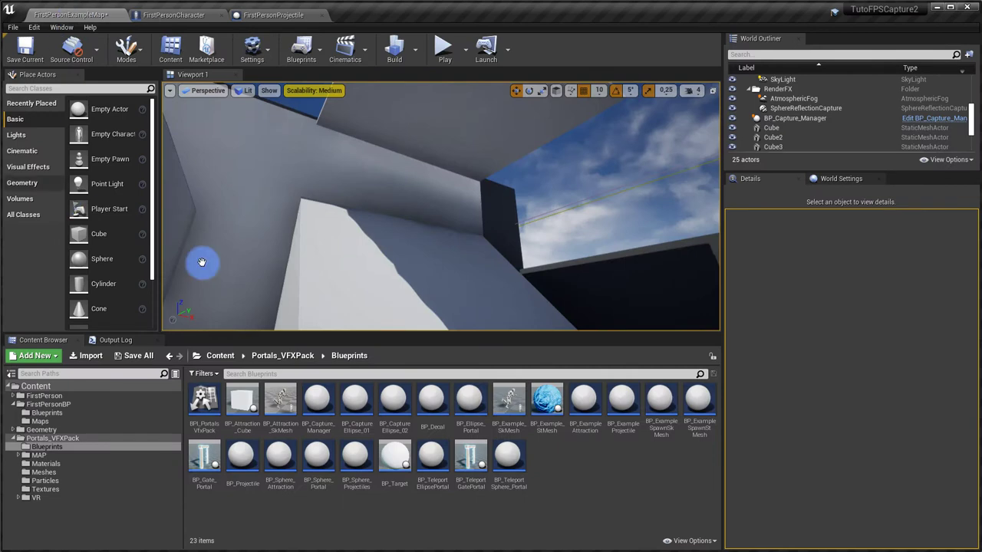
{"action": "left_click", "coordinate": [445, 48]}
{"action": "left_click", "coordinate": [444, 156]}
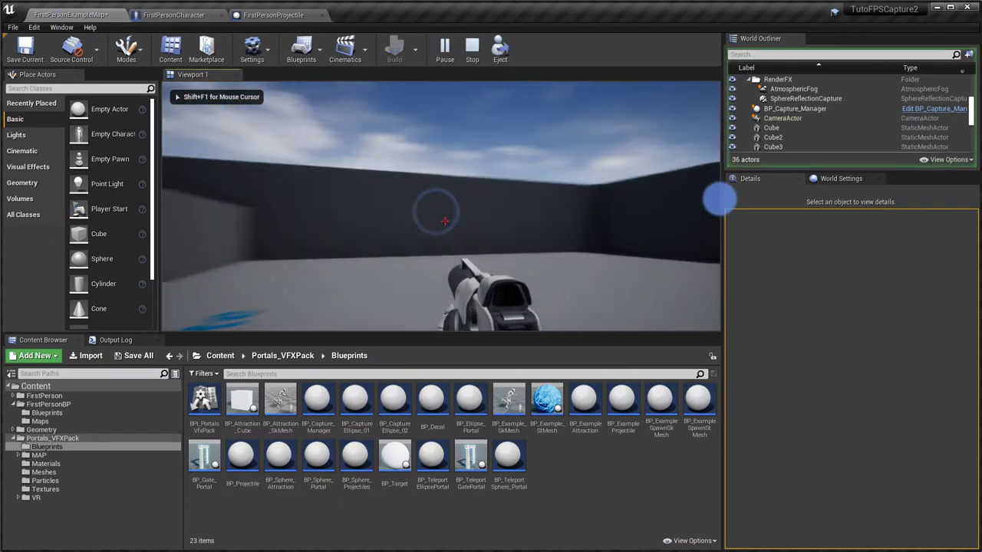
{"action": "left_click", "coordinate": [445, 220]}
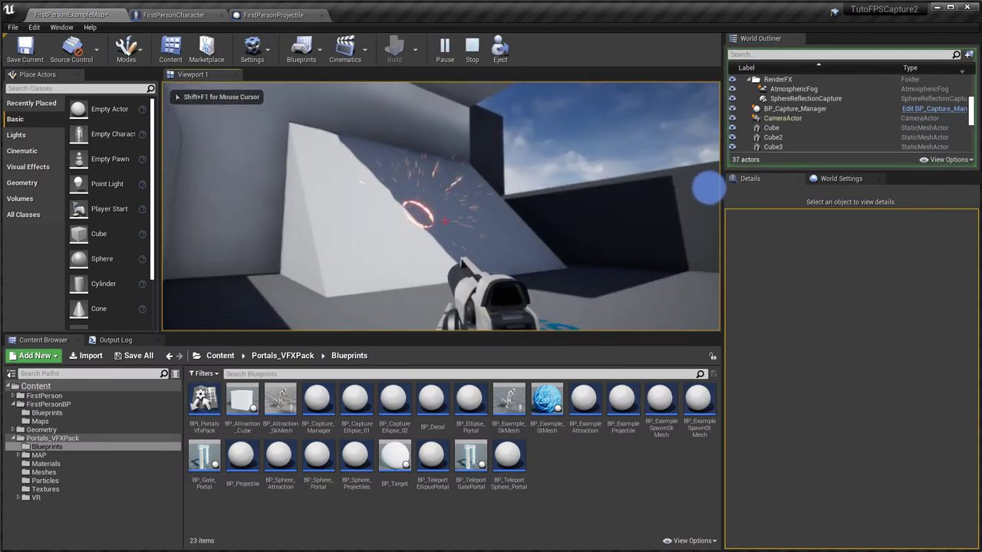
{"action": "left_click", "coordinate": [445, 220]}
{"action": "left_click", "coordinate": [445, 221]}
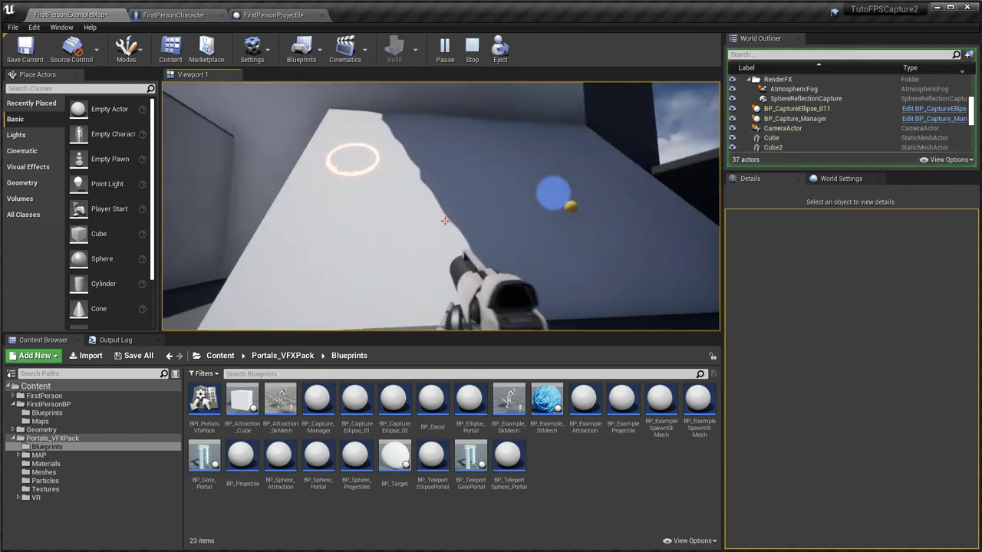
{"action": "left_click", "coordinate": [445, 221]}
{"action": "left_click", "coordinate": [445, 221]}
{"action": "left_click", "coordinate": [444, 221]}
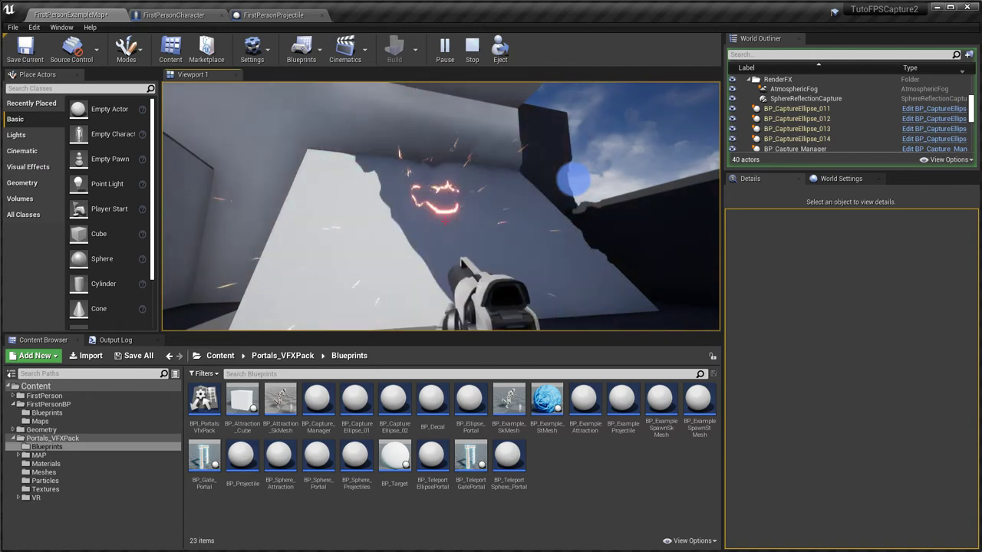
{"action": "key", "text": "Escape"}
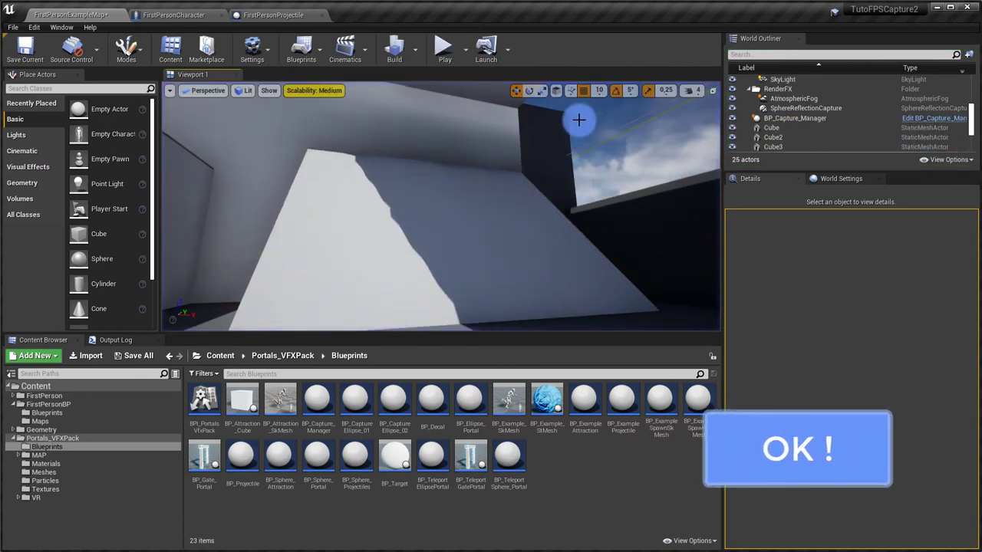
Review the portal-spawning nodes in the projectile blueprint, then return to the level map
{"action": "left_click", "coordinate": [284, 17]}
{"action": "scroll", "coordinate": [361, 208], "scroll_direction": "down", "scroll_amount": 4}
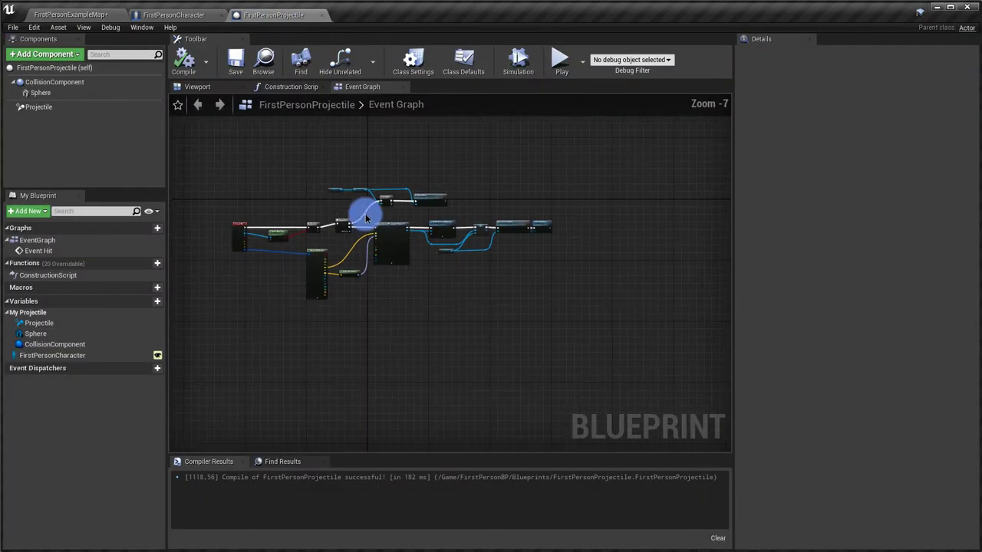
{"action": "scroll", "coordinate": [394, 285], "scroll_direction": "up", "scroll_amount": 4}
{"action": "right_click_drag", "start_coordinate": [328, 299], "coordinate": [319, 214]}
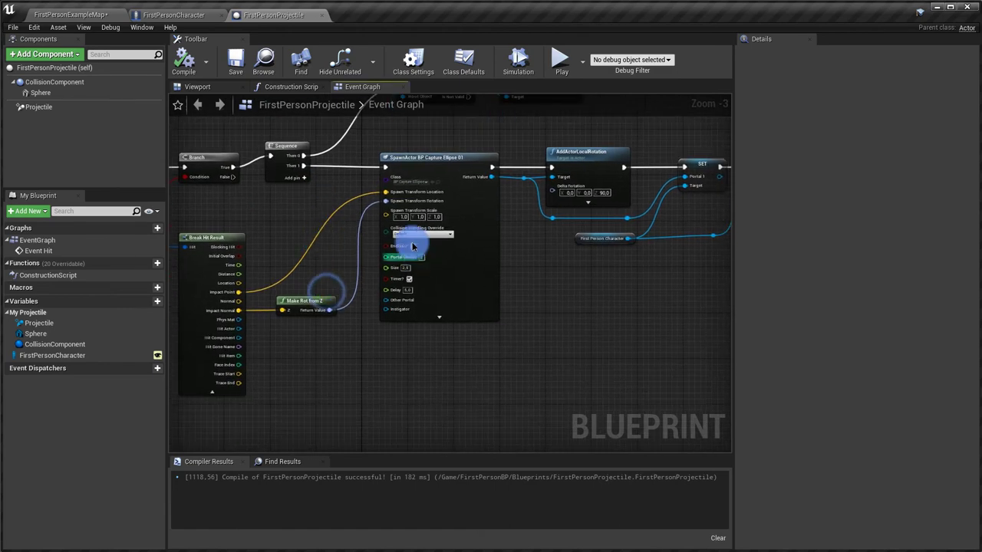
{"action": "left_click", "coordinate": [108, 14]}
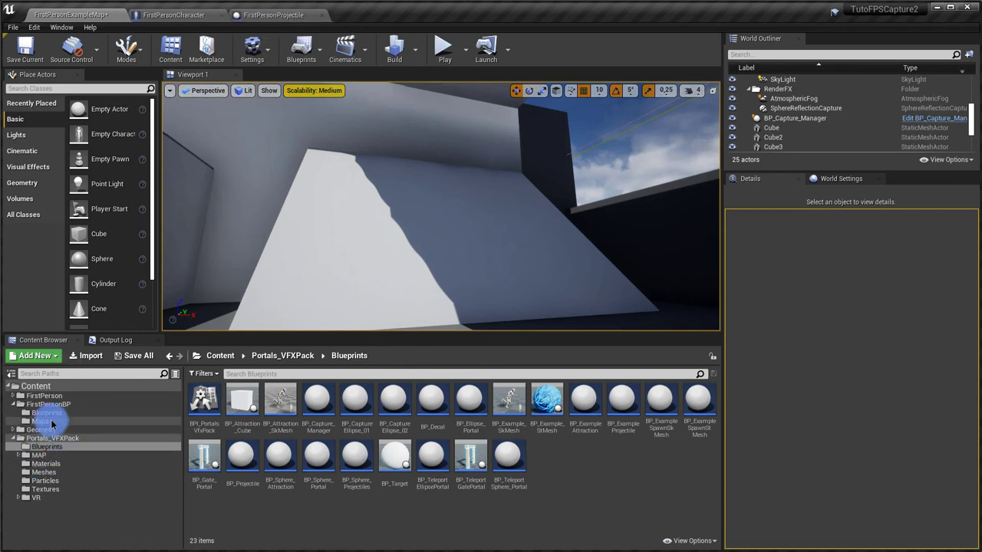
Duplicate the FirstPersonProjectile blueprint as FirstPersonProjectile2
{"action": "left_click", "coordinate": [48, 415]}
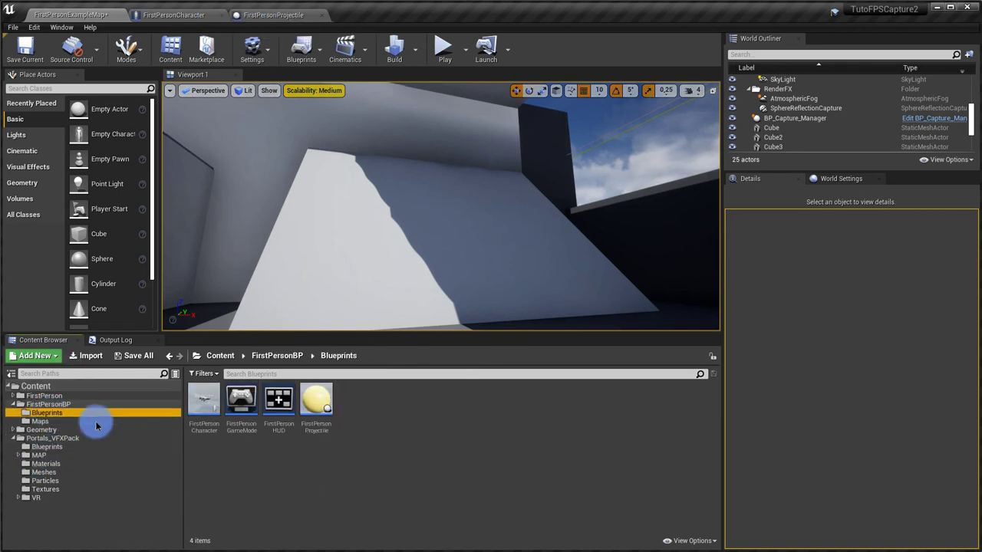
{"action": "left_click", "coordinate": [300, 411]}
{"action": "right_click", "coordinate": [300, 411]}
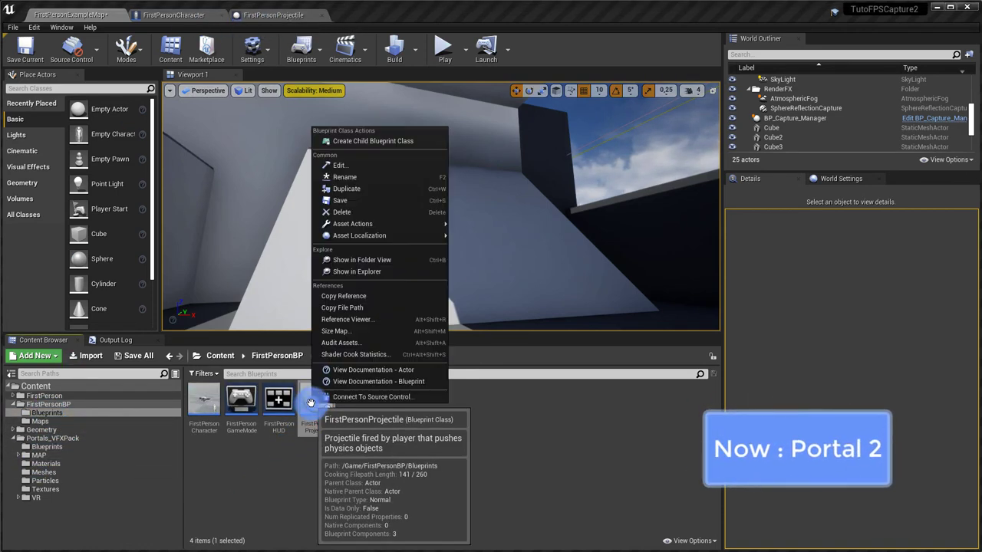
{"action": "left_click", "coordinate": [375, 201]}
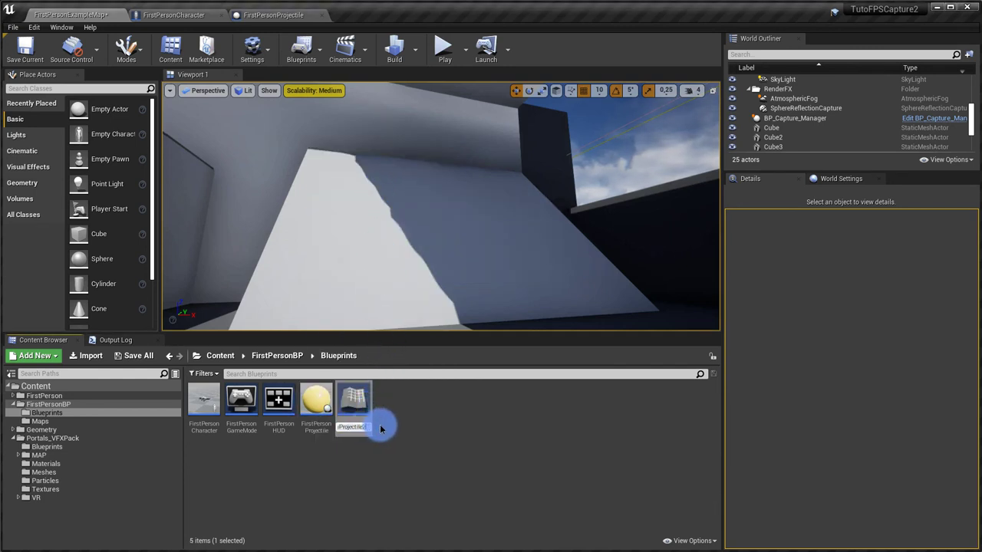
{"action": "left_click", "coordinate": [416, 532]}
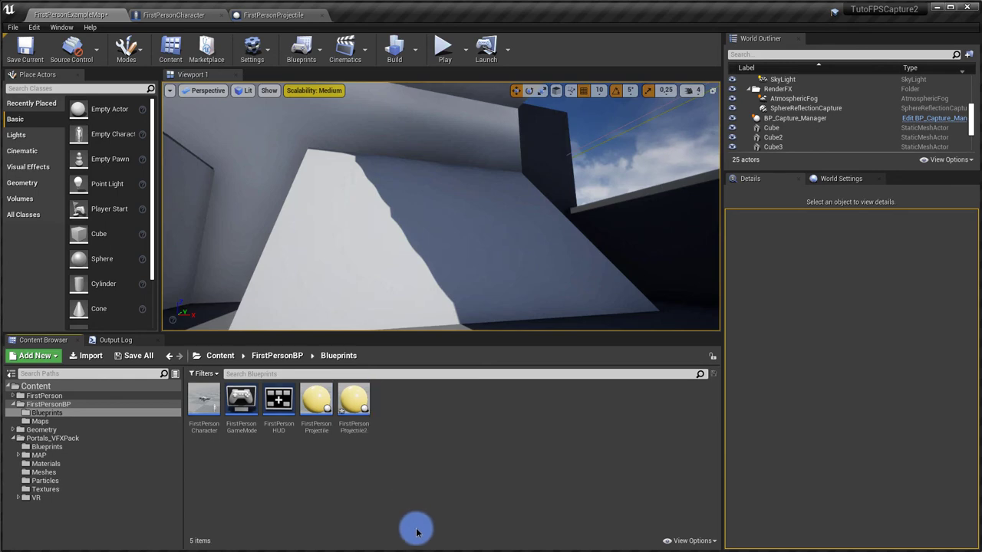
Open FirstPersonProjectile2 and browse to the Sphere's Element 0 material asset
{"action": "double_click", "coordinate": [347, 393]}
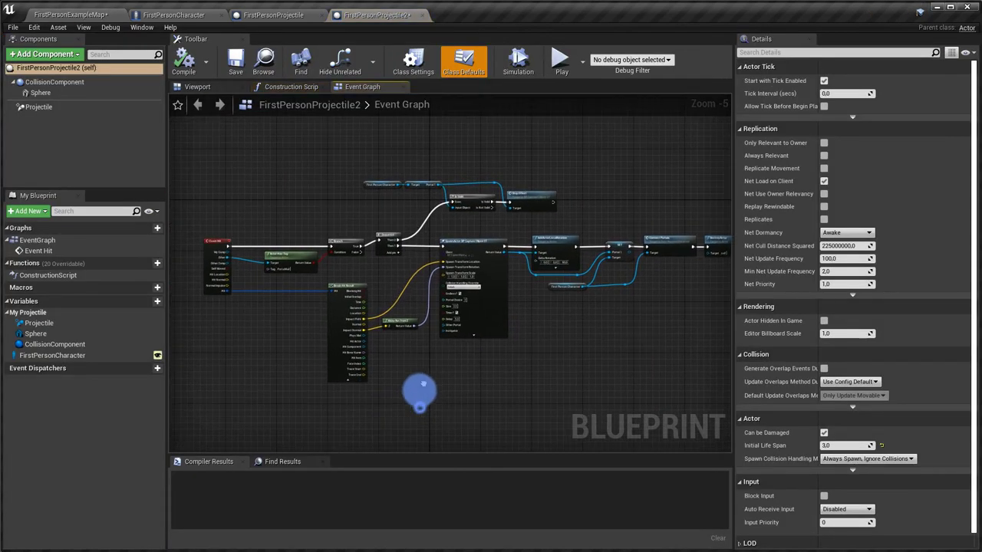
{"action": "left_click", "coordinate": [42, 93]}
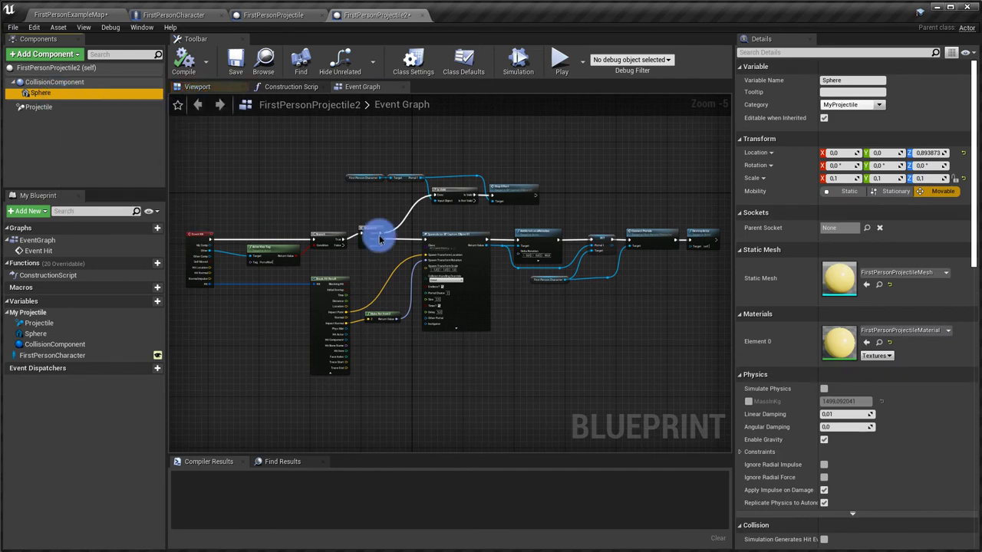
{"action": "left_click", "coordinate": [882, 344]}
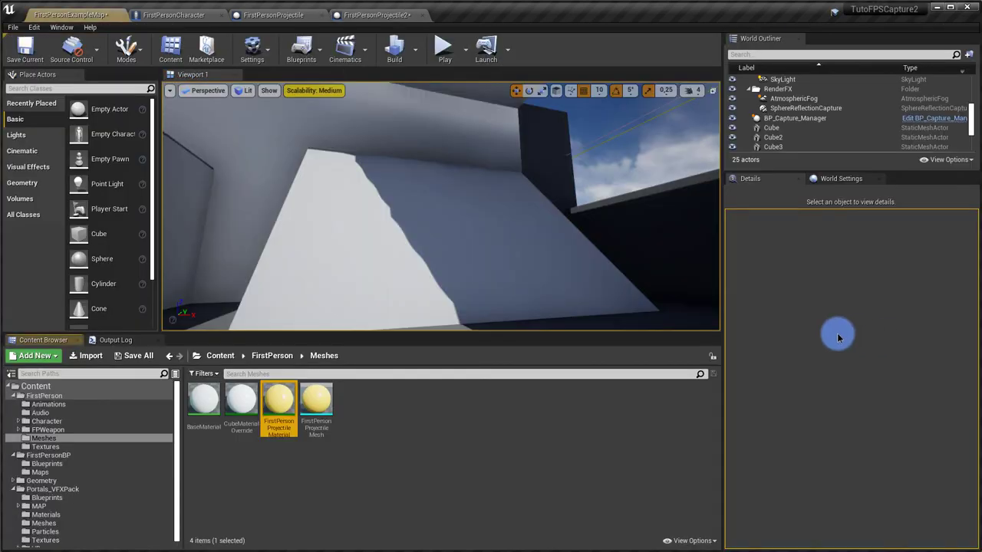
Duplicate FirstPersonProjectileMaterial and set the copy's DiffuseColor to a darker green
{"action": "right_click", "coordinate": [272, 409]}
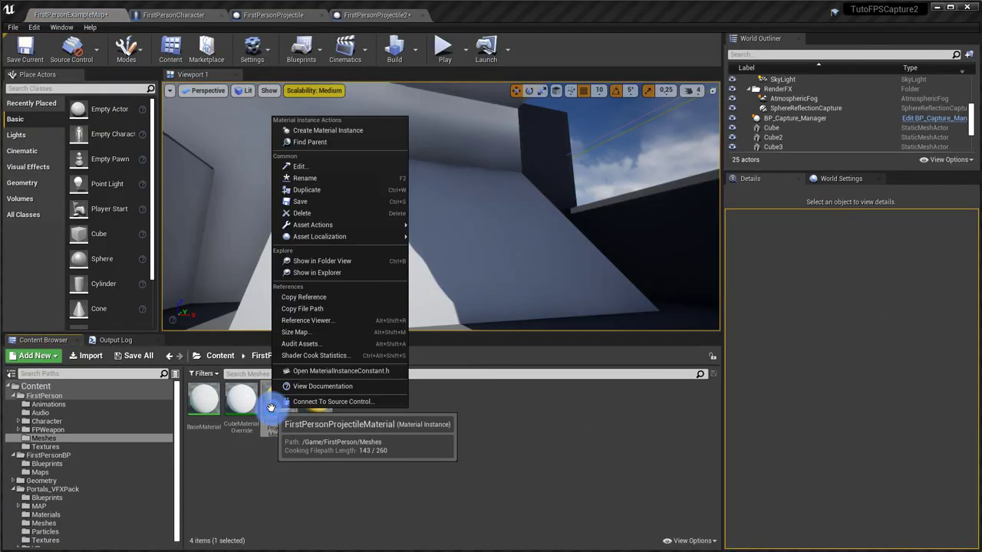
{"action": "left_click", "coordinate": [314, 193]}
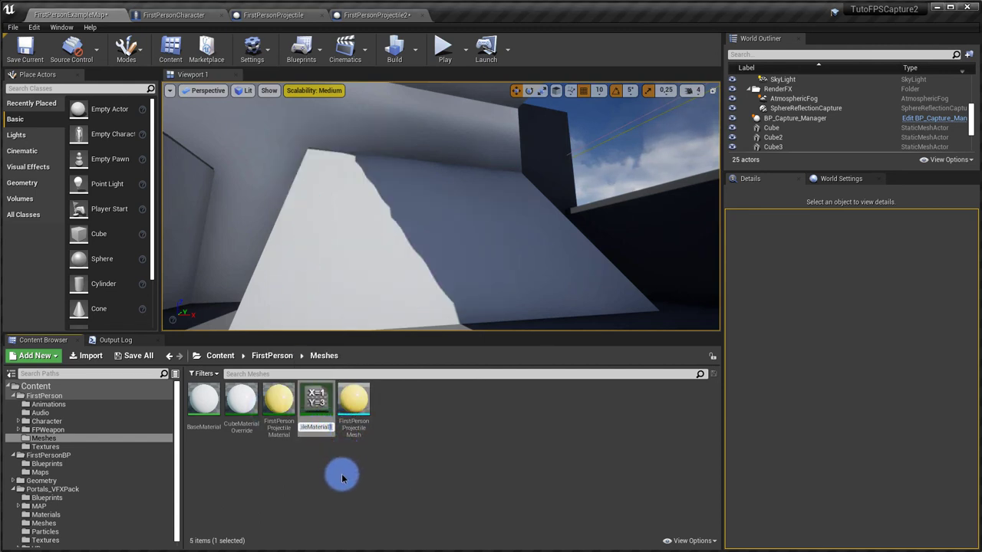
{"action": "double_click", "coordinate": [315, 401]}
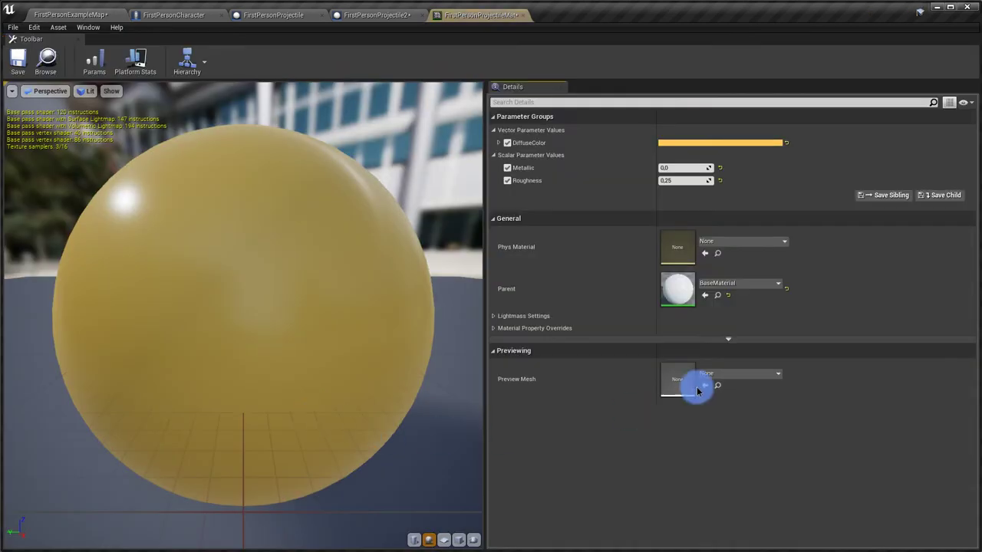
{"action": "left_click_drag", "start_coordinate": [755, 196], "coordinate": [775, 278]}
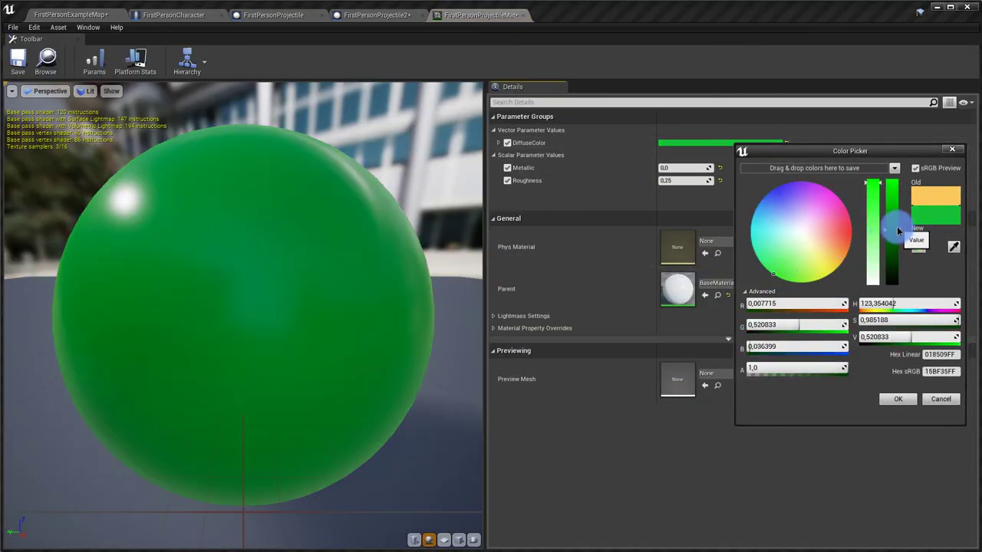
{"action": "left_click_drag", "start_coordinate": [898, 234], "coordinate": [894, 217]}
{"action": "left_click", "coordinate": [910, 405]}
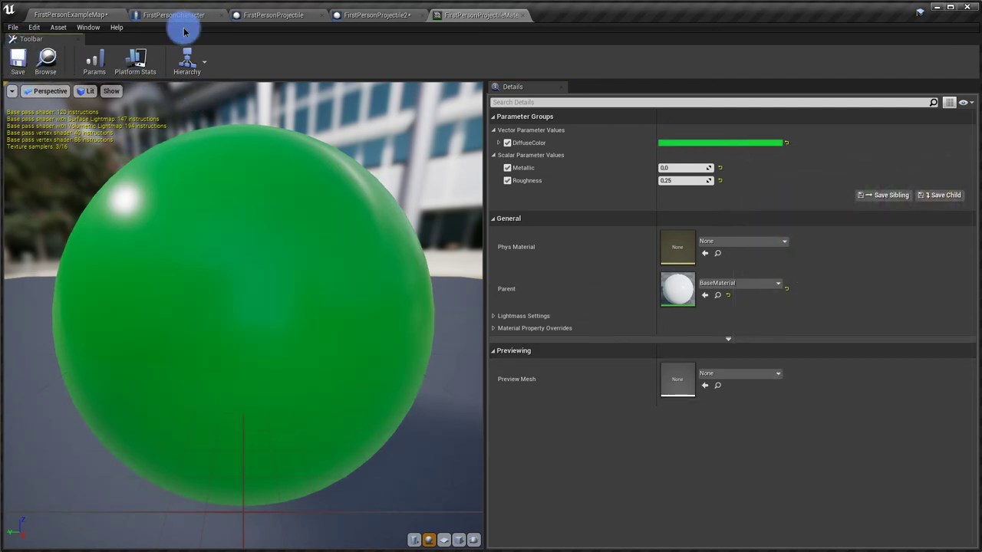
{"action": "left_click", "coordinate": [358, 16]}
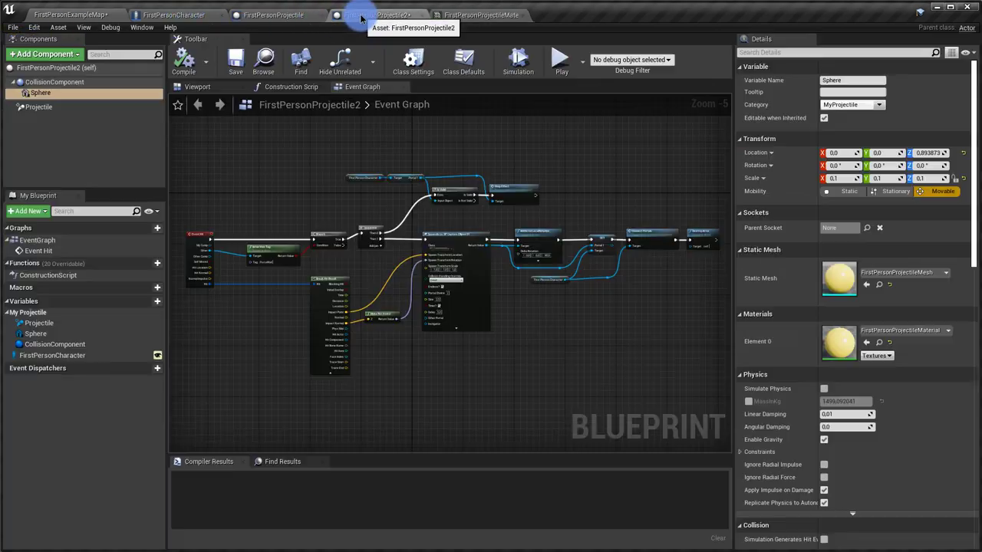
Assign FirstPersonProjectileMaterial2 to the Sphere's Element 0, then compile and save FirstPersonProjectile2
{"action": "left_click", "coordinate": [941, 331]}
{"action": "left_click", "coordinate": [908, 253]}
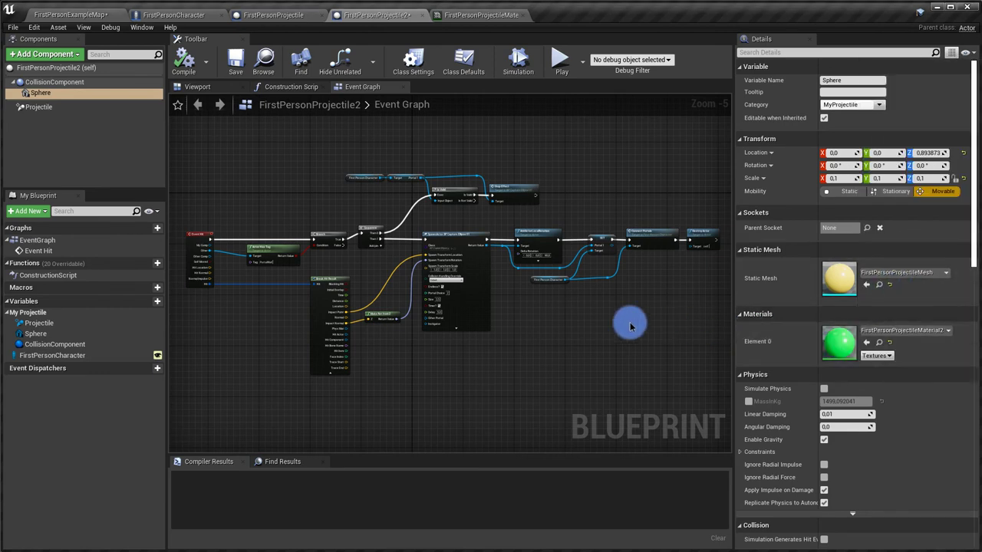
{"action": "left_click", "coordinate": [188, 61]}
{"action": "left_click", "coordinate": [236, 61]}
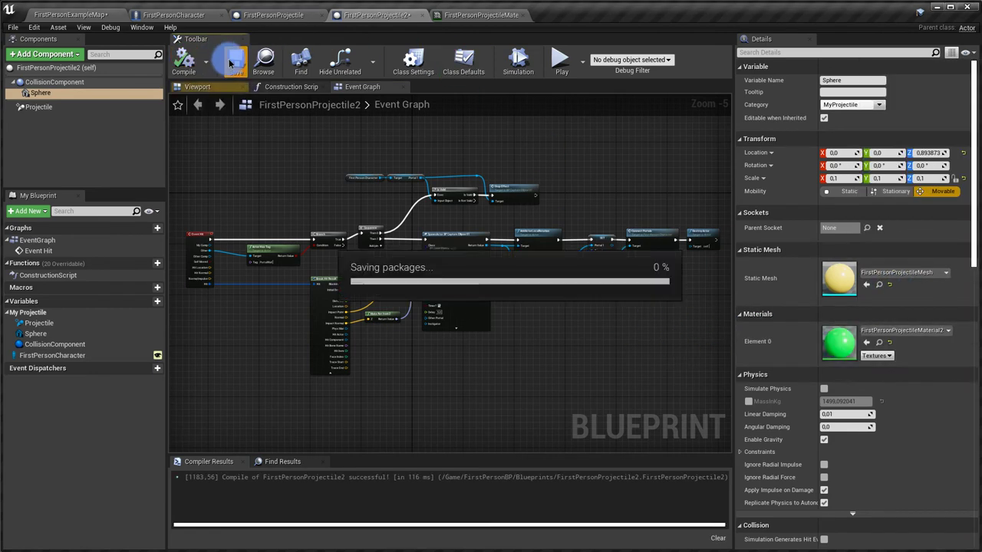
{"action": "scroll", "coordinate": [323, 226], "scroll_direction": "up", "scroll_amount": 3}
{"action": "right_click_drag", "start_coordinate": [486, 169], "coordinate": [300, 263]}
{"action": "scroll", "coordinate": [306, 265], "scroll_direction": "up", "scroll_amount": 1}
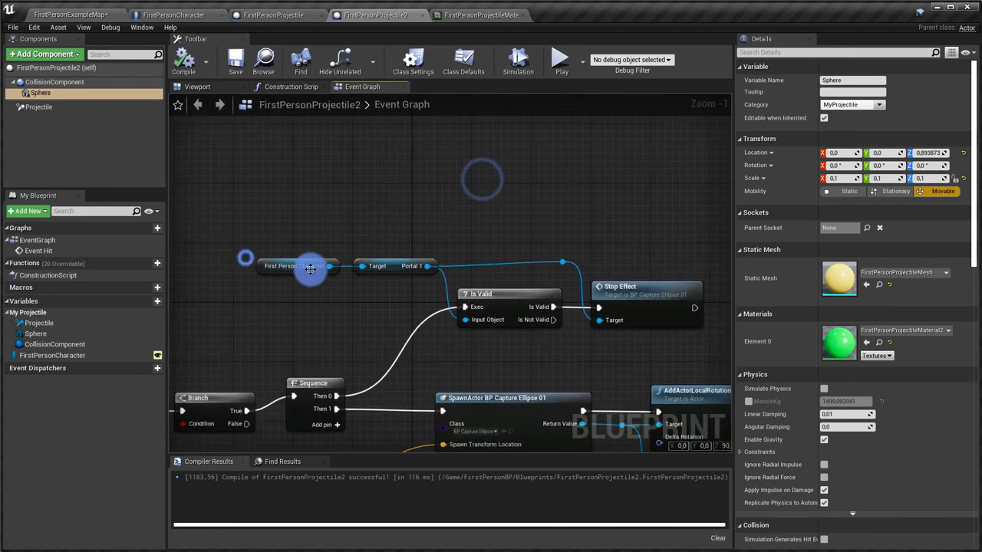
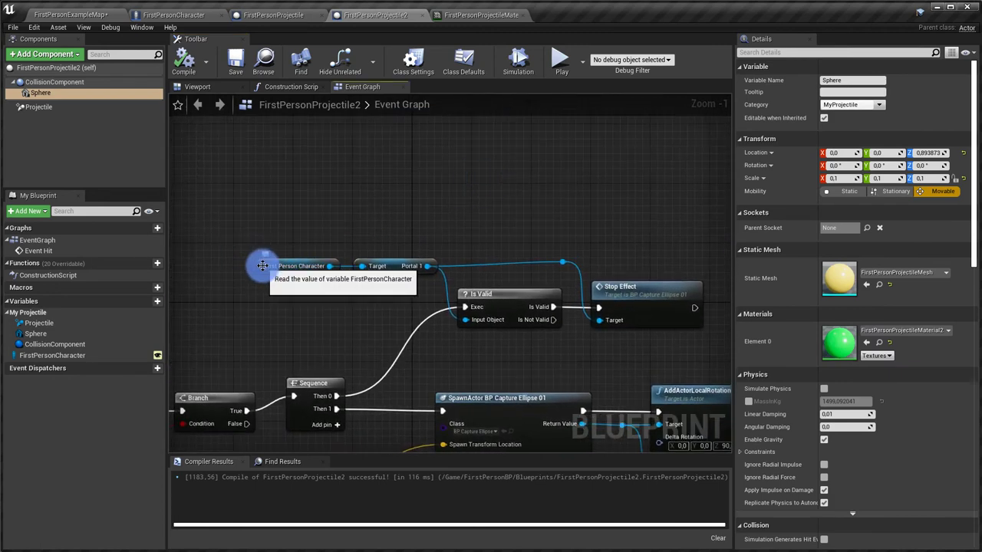
Add a Get Portal 2 node from the First Person Character reference, placed above Portal 1
{"action": "left_click_drag", "start_coordinate": [261, 266], "coordinate": [238, 245]}
{"action": "left_click_drag", "start_coordinate": [304, 243], "coordinate": [362, 249]}
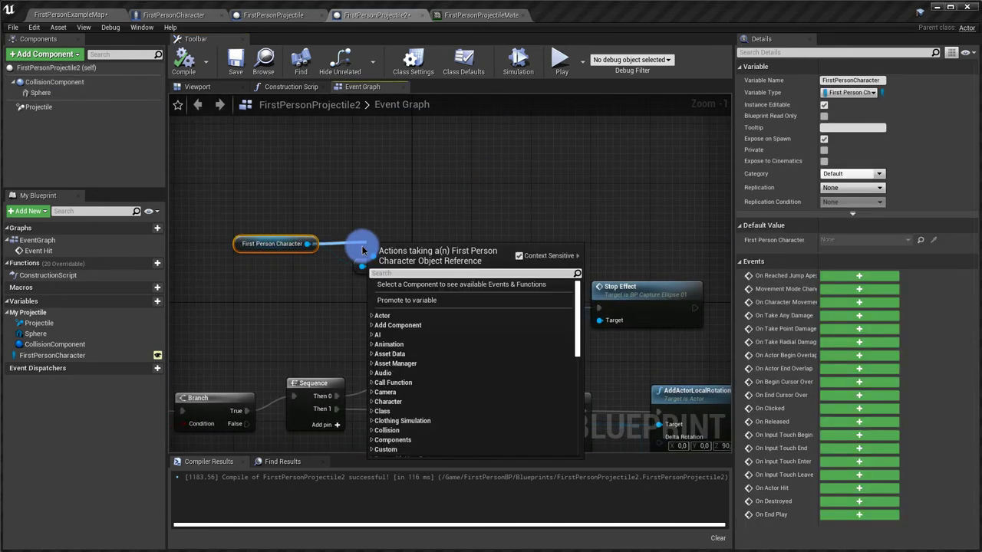
{"action": "type", "text": "PORTAL "}
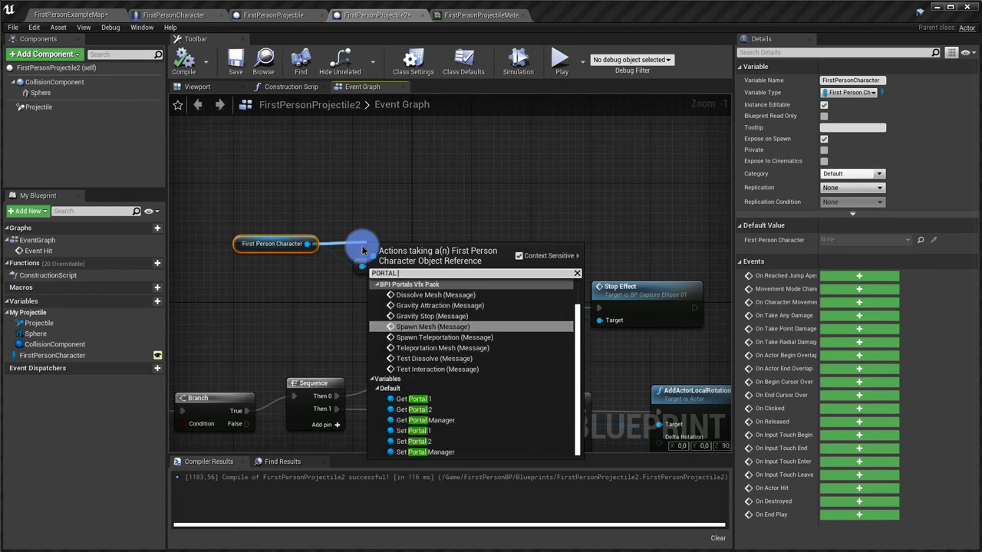
{"action": "type", "text": "2"}
{"action": "left_click", "coordinate": [430, 304]}
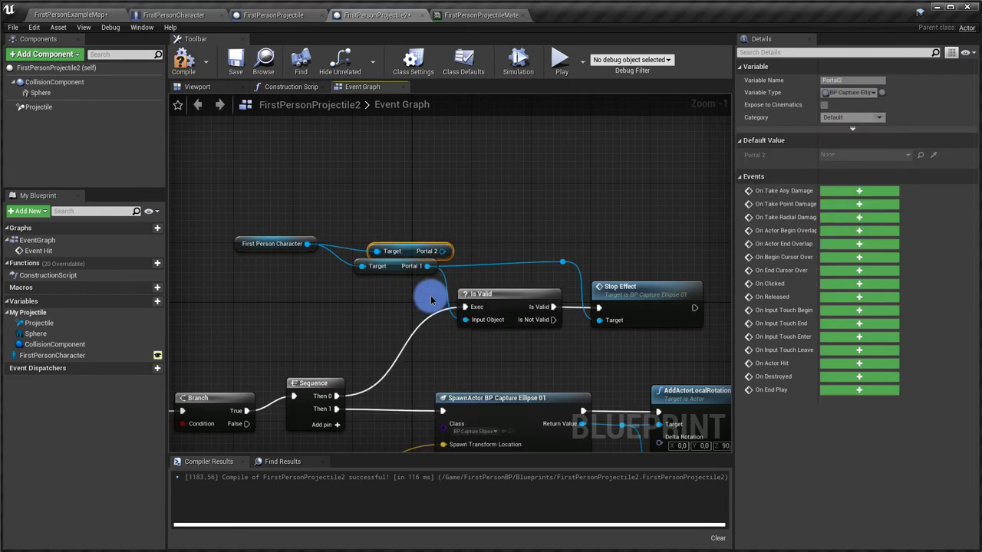
{"action": "mouse_move", "coordinate": [406, 253]}
{"action": "left_mouse_down"}
{"action": "mouse_move", "coordinate": [390, 249]}
{"action": "mouse_move", "coordinate": [464, 319]}
{"action": "left_mouse_up"}
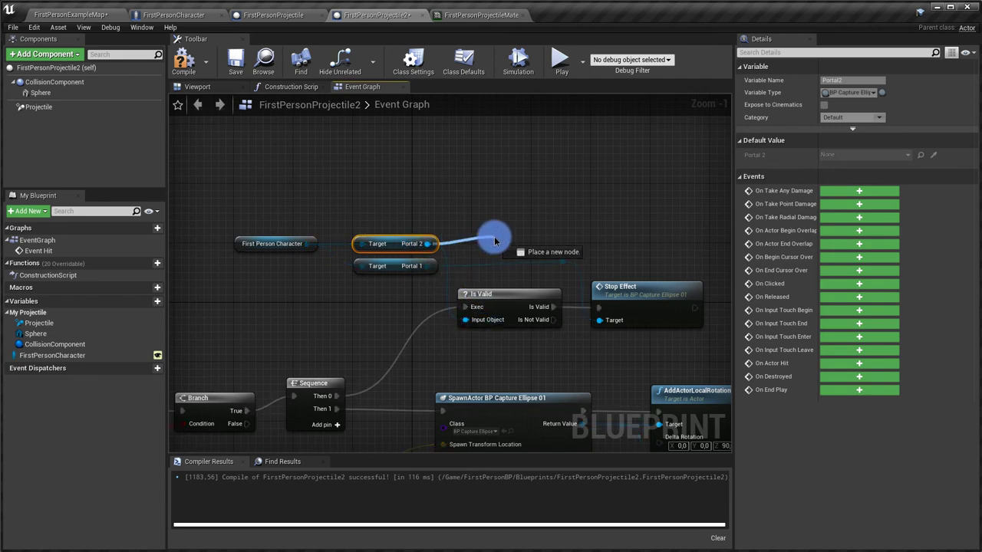
Replace the Ellipse 01 Stop Effect with a Portal 2 Stop Effect after Is Valid, deleting the Portal 1 getter
{"action": "left_click_drag", "start_coordinate": [430, 244], "coordinate": [494, 243]}
{"action": "type", "text": "STOP EFF"}
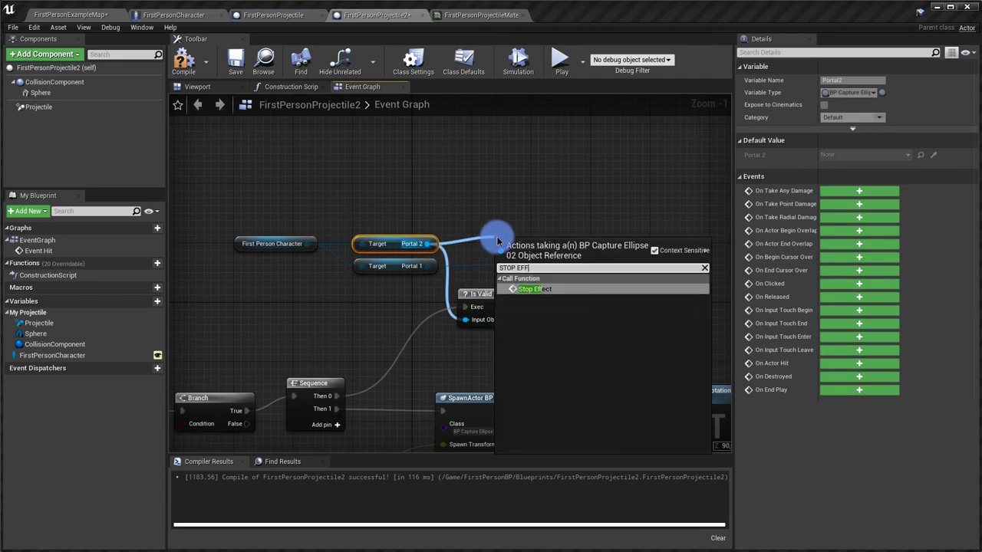
{"action": "left_click", "coordinate": [546, 289]}
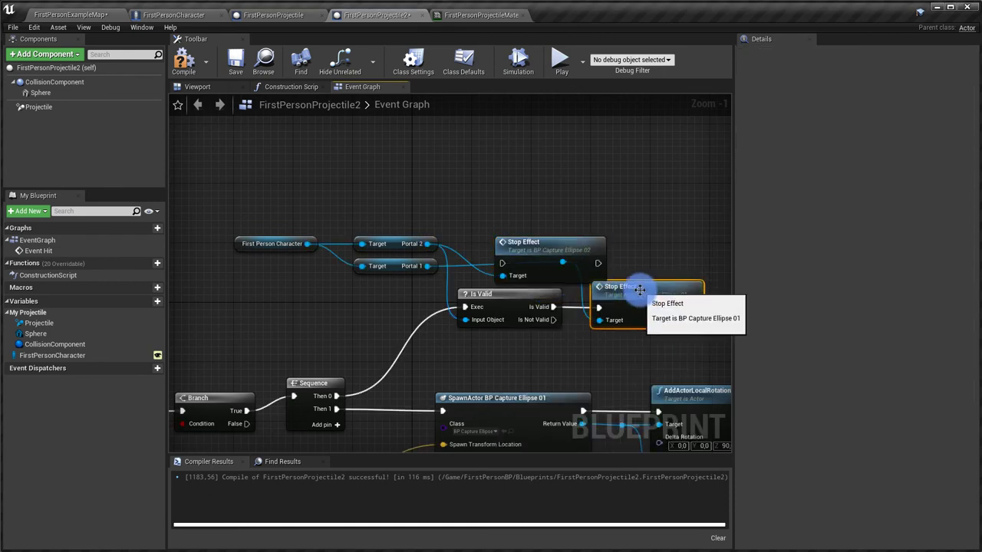
{"action": "key", "text": "Delete"}
{"action": "left_click_drag", "start_coordinate": [568, 255], "coordinate": [656, 295]}
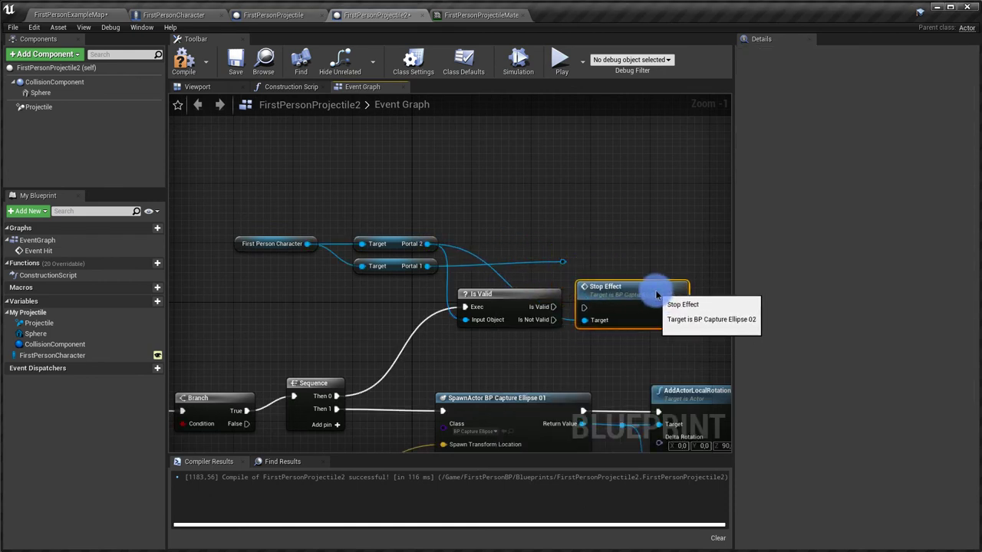
{"action": "left_click_drag", "start_coordinate": [583, 308], "coordinate": [553, 307]}
{"action": "left_click_drag", "start_coordinate": [615, 291], "coordinate": [638, 294]}
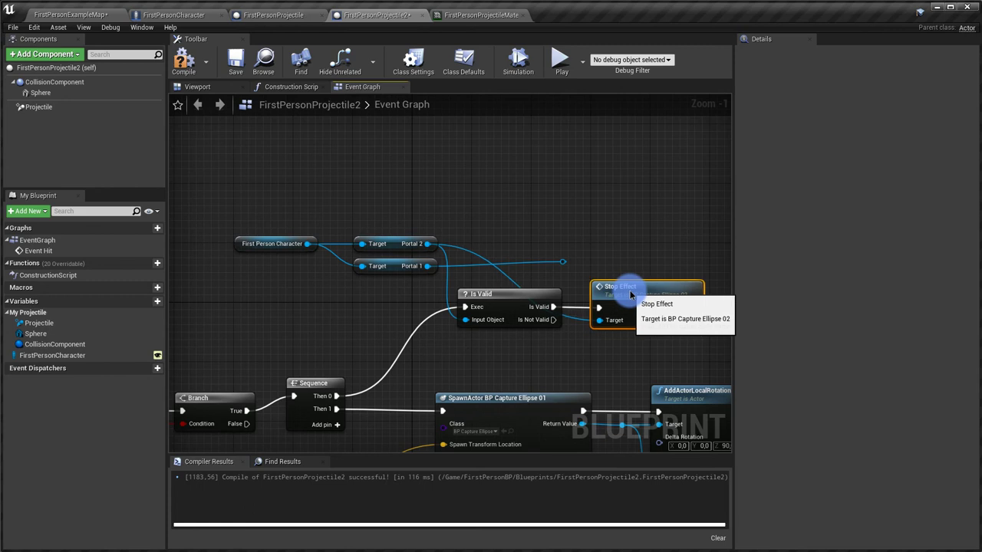
{"action": "left_click", "coordinate": [387, 266]}
{"action": "key", "text": "Delete"}
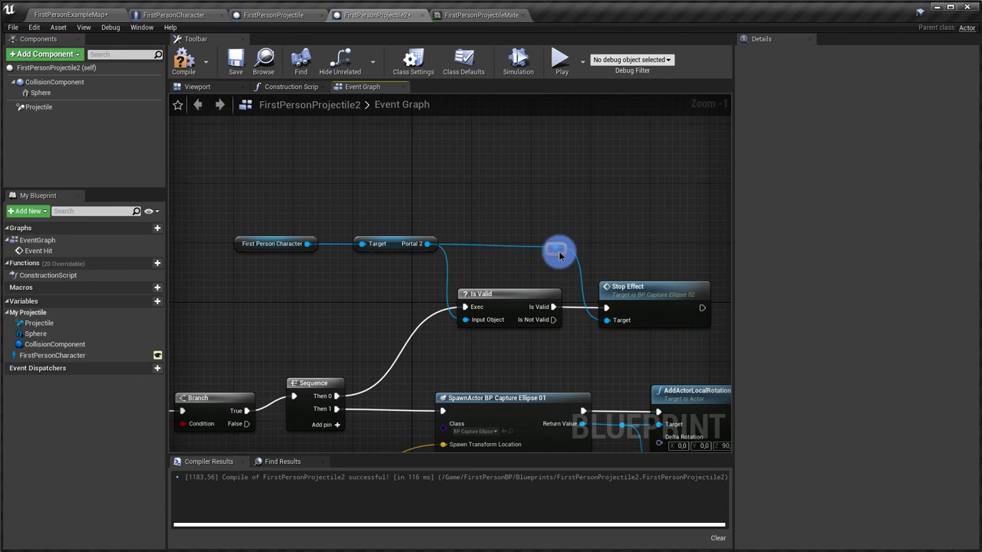
Set the SpawnActor class to BP_CaptureEllipse_02
{"action": "right_click_drag", "start_coordinate": [568, 363], "coordinate": [550, 247]}
{"action": "scroll", "coordinate": [563, 296], "scroll_direction": "up", "scroll_amount": 1}
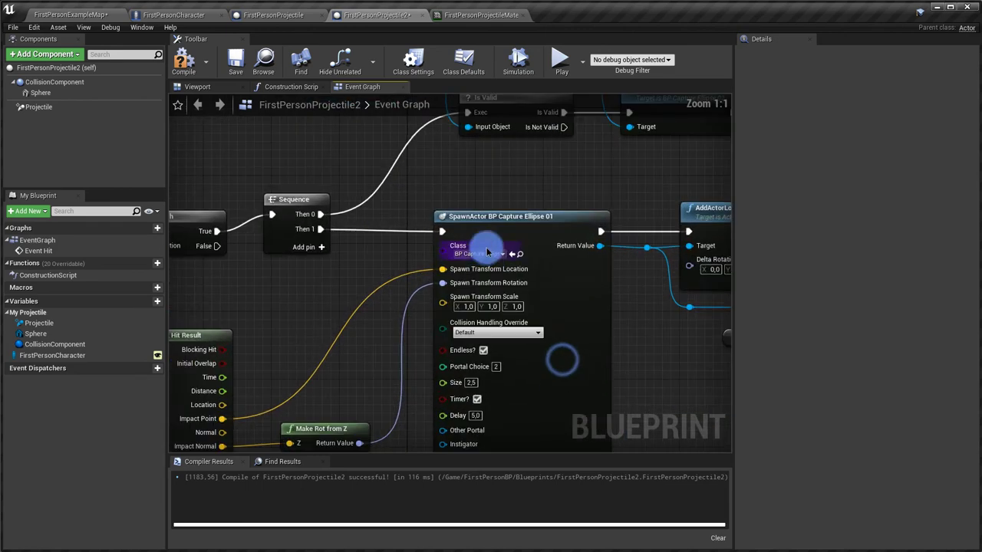
{"action": "left_click", "coordinate": [490, 253]}
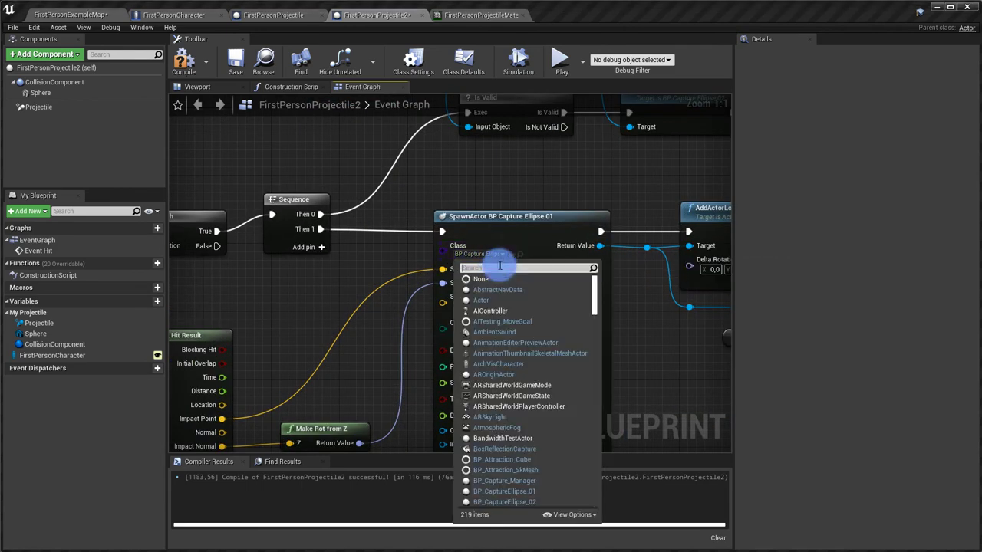
{"action": "type", "text": "CAPTURE"}
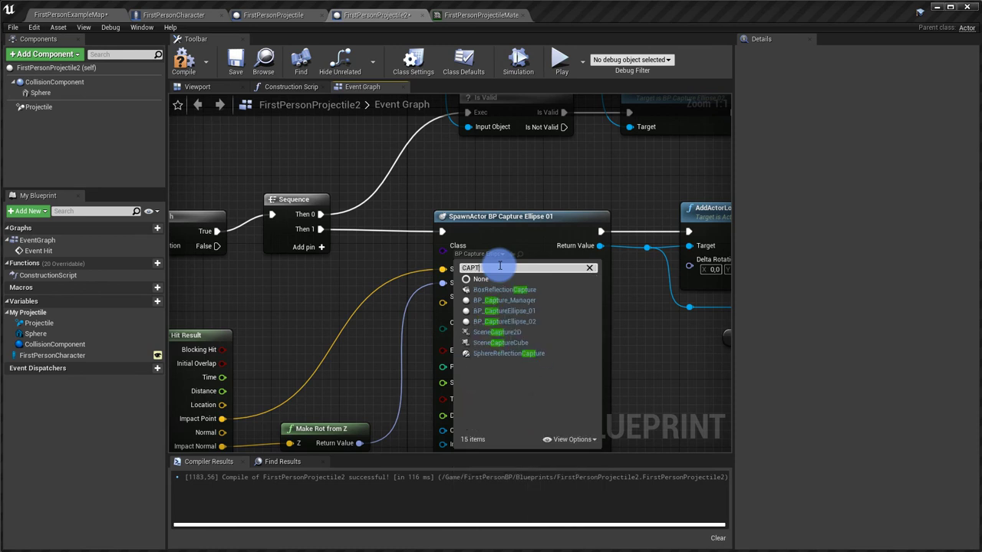
{"action": "left_click", "coordinate": [533, 321]}
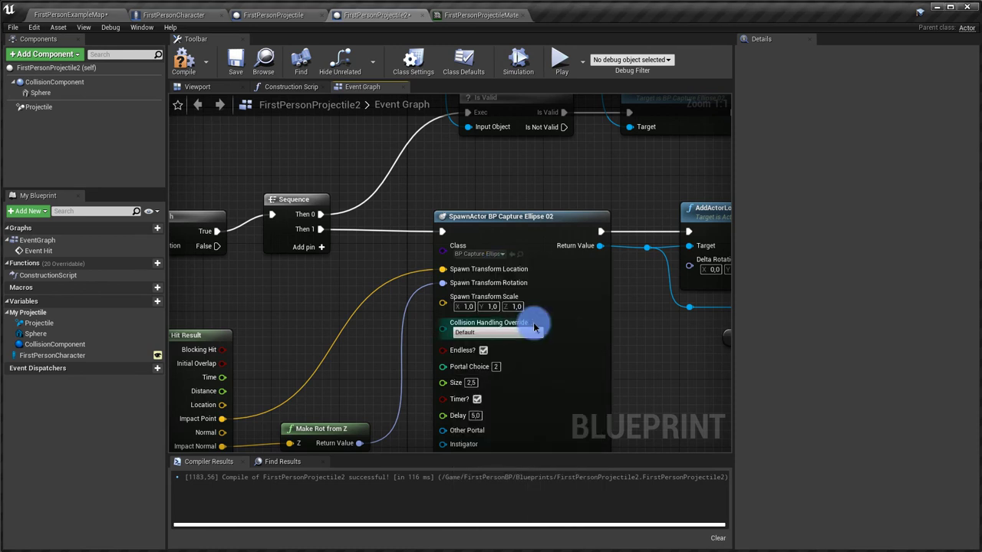
Remove the orphaned Portal pin and set Portal Choice to 3
{"action": "right_click_drag", "start_coordinate": [629, 342], "coordinate": [659, 238]}
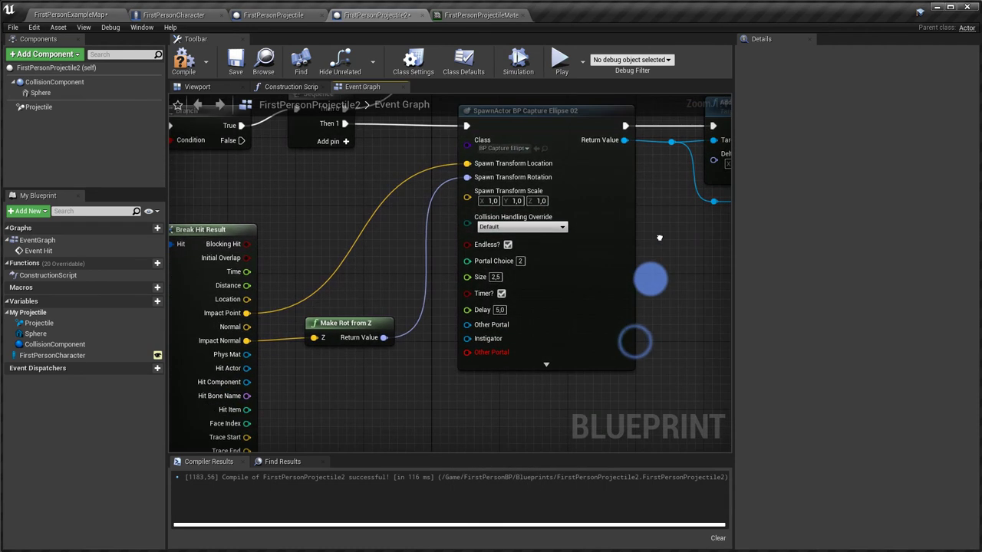
{"action": "right_click", "coordinate": [471, 354]}
{"action": "left_click", "coordinate": [471, 363]}
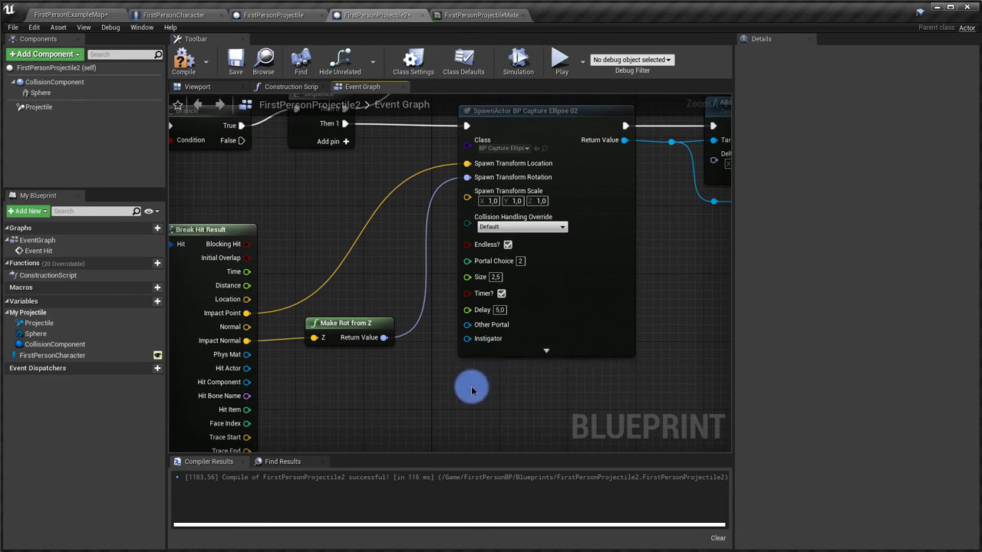
{"action": "right_click_drag", "start_coordinate": [416, 274], "coordinate": [487, 293]}
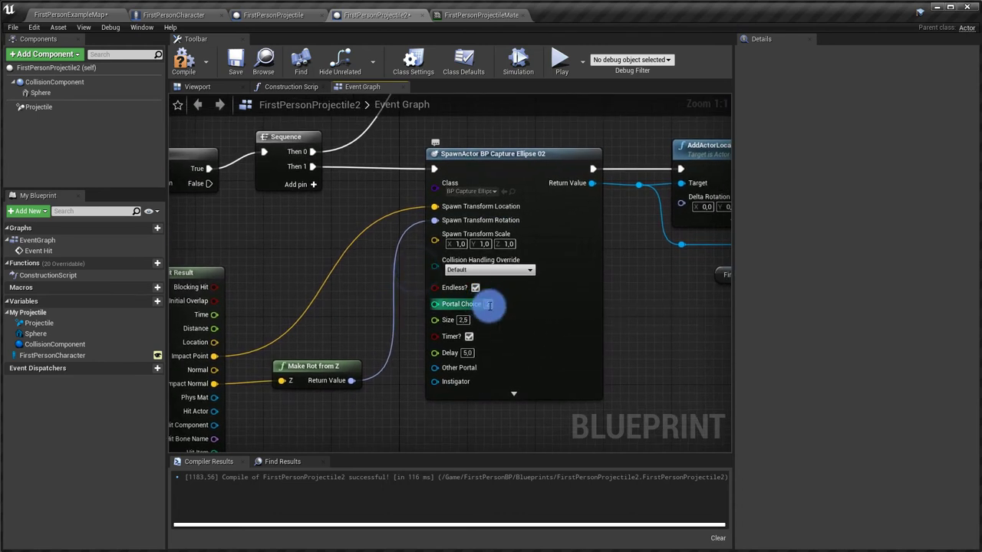
{"action": "type", "text": "3"}
{"action": "key", "text": "Return"}
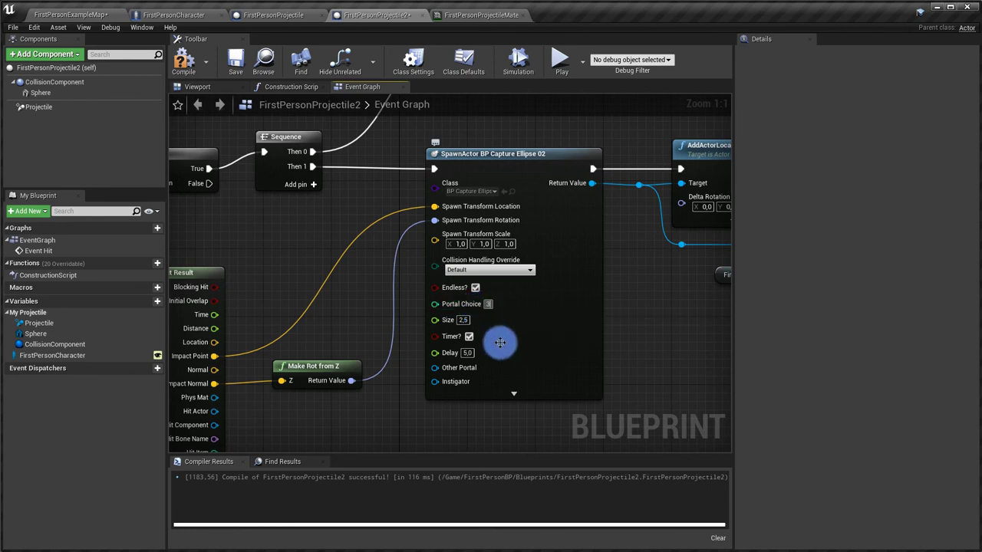
{"action": "scroll", "coordinate": [614, 340], "scroll_direction": "down", "scroll_amount": 1}
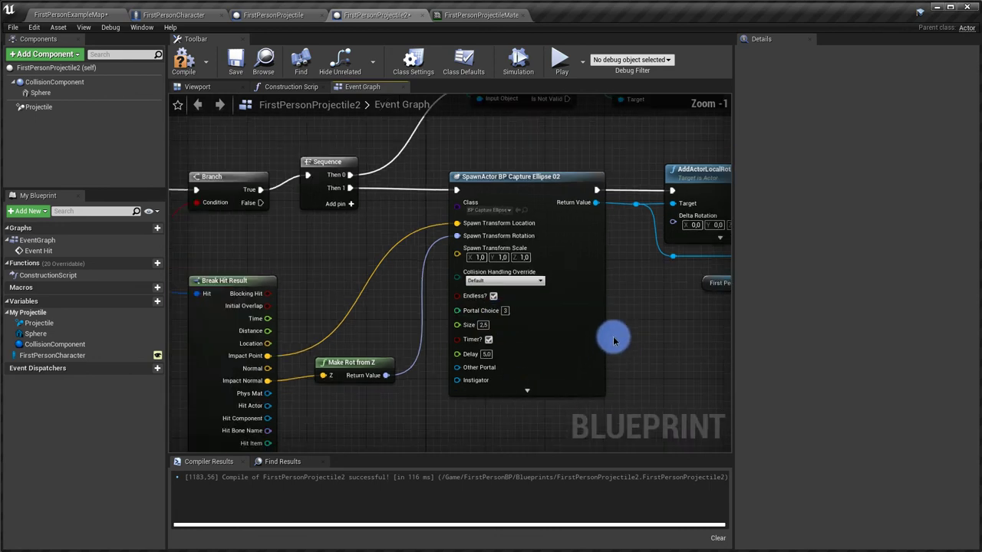
Replace the SET Portal 1 node with a SET Portal 2 node in the execution chain, targeting the character reference
{"action": "right_click_drag", "start_coordinate": [617, 334], "coordinate": [292, 395]}
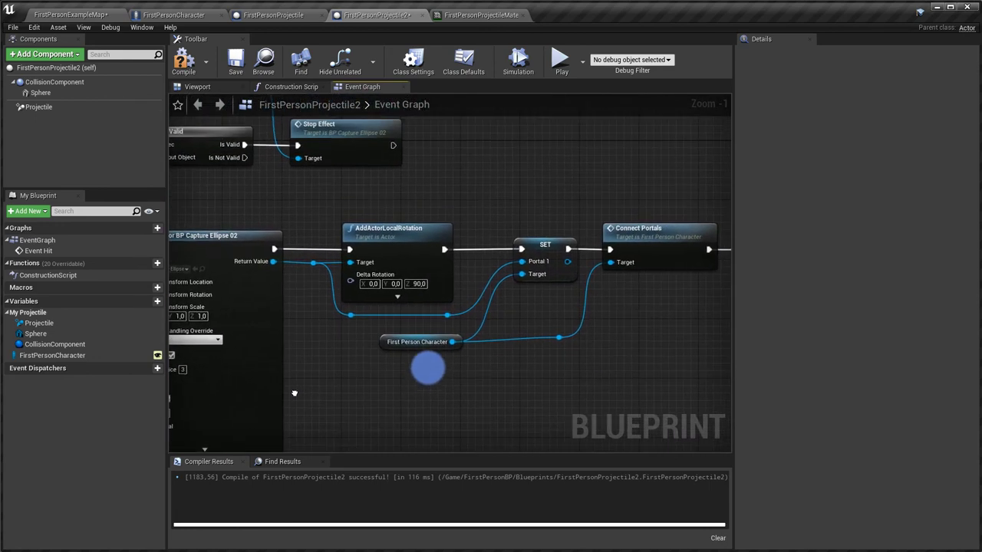
{"action": "right_click_drag", "start_coordinate": [529, 310], "coordinate": [483, 318]}
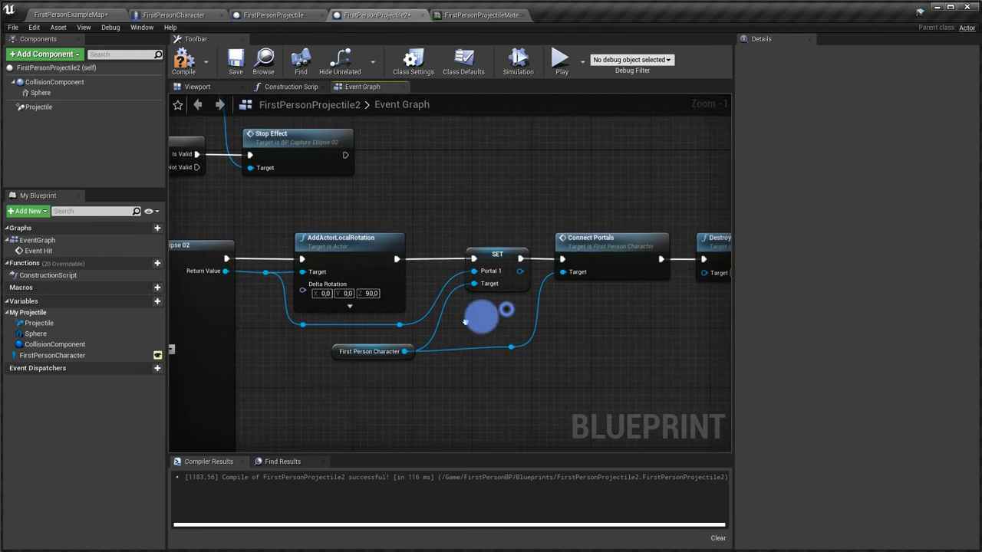
{"action": "left_click", "coordinate": [491, 257]}
{"action": "key", "text": "Delete"}
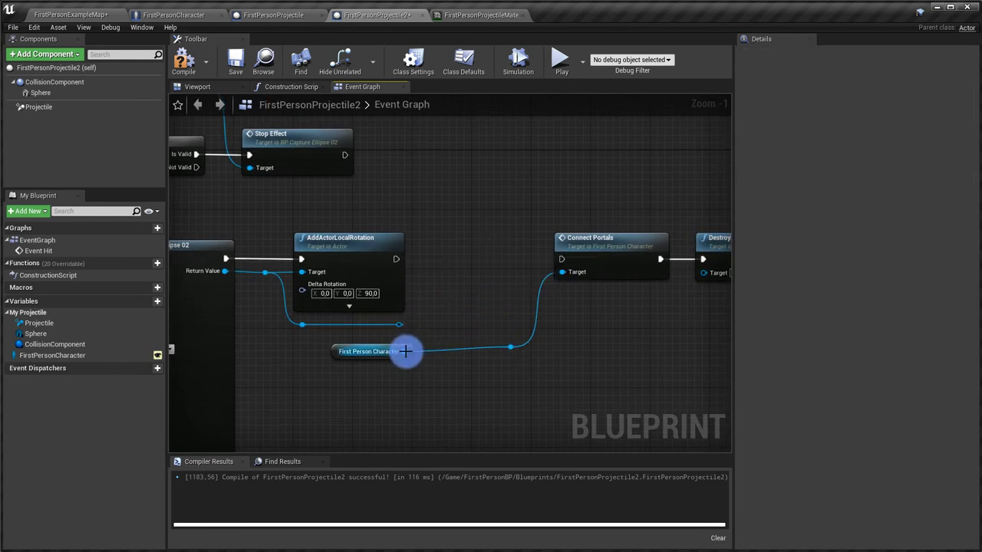
{"action": "left_click_drag", "start_coordinate": [404, 351], "coordinate": [463, 272], "text": "ctrl"}
{"action": "type", "text": "SET"}
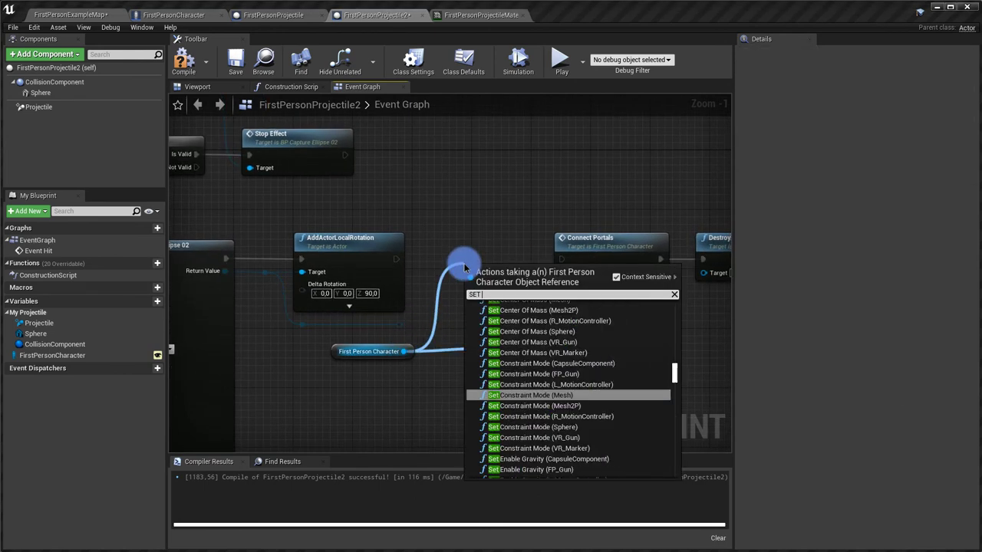
{"action": "type", "text": " PORTAL"}
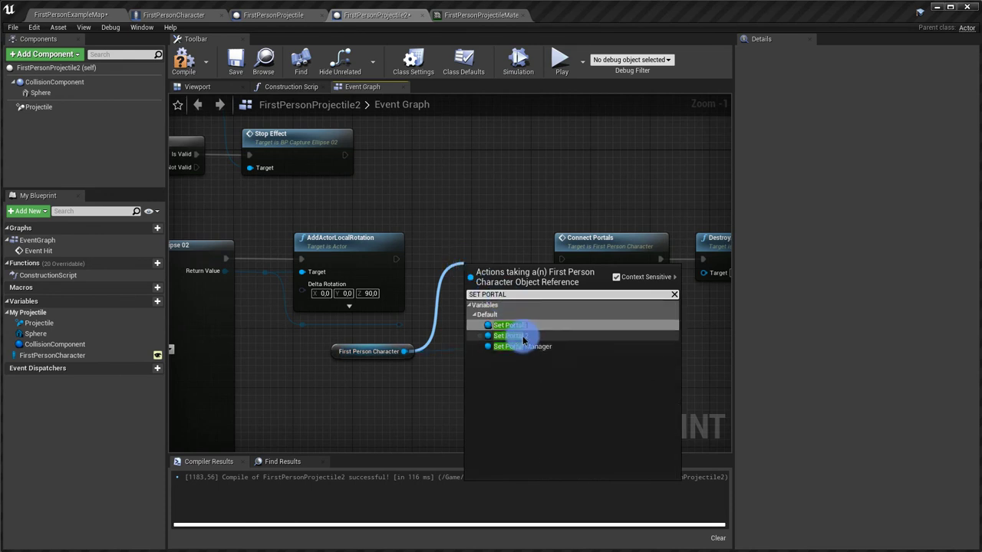
{"action": "left_click", "coordinate": [512, 336]}
{"action": "left_click_drag", "start_coordinate": [480, 267], "coordinate": [471, 256]}
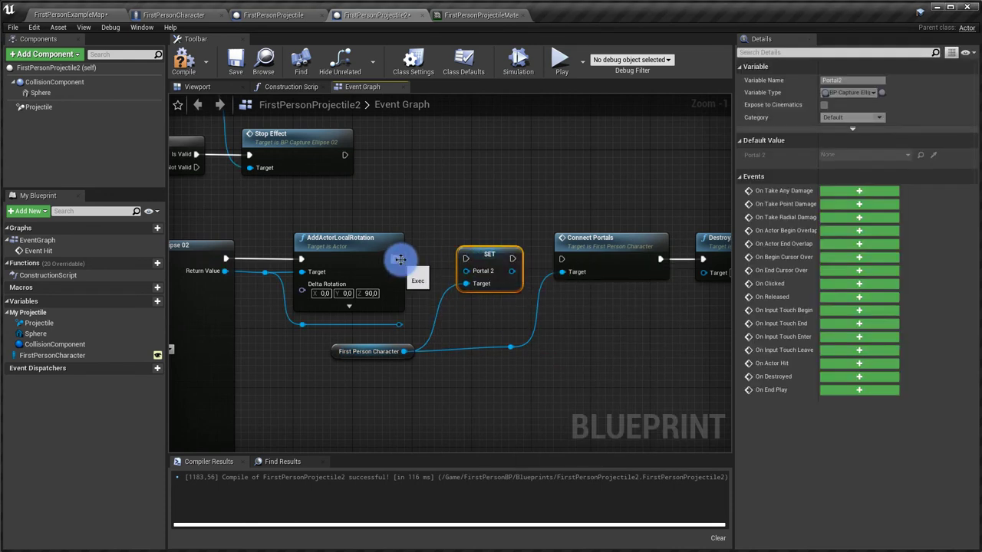
{"action": "left_click_drag", "start_coordinate": [395, 259], "coordinate": [561, 258]}
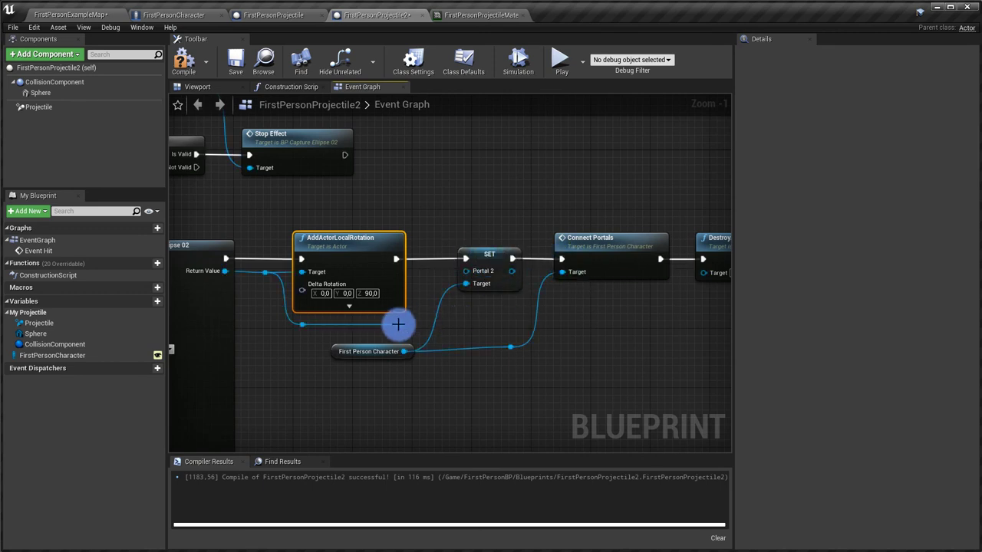
{"action": "left_click_drag", "start_coordinate": [398, 325], "coordinate": [462, 288]}
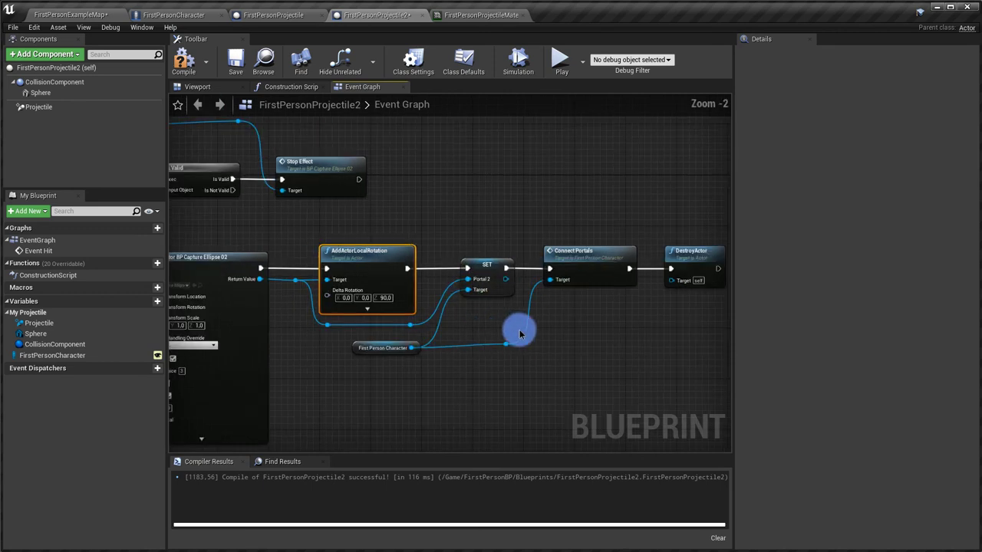
Compile and save the FirstPersonProjectile2 blueprint
{"action": "right_click_drag", "start_coordinate": [478, 328], "coordinate": [570, 340]}
{"action": "scroll", "coordinate": [460, 269], "scroll_direction": "down", "scroll_amount": 1}
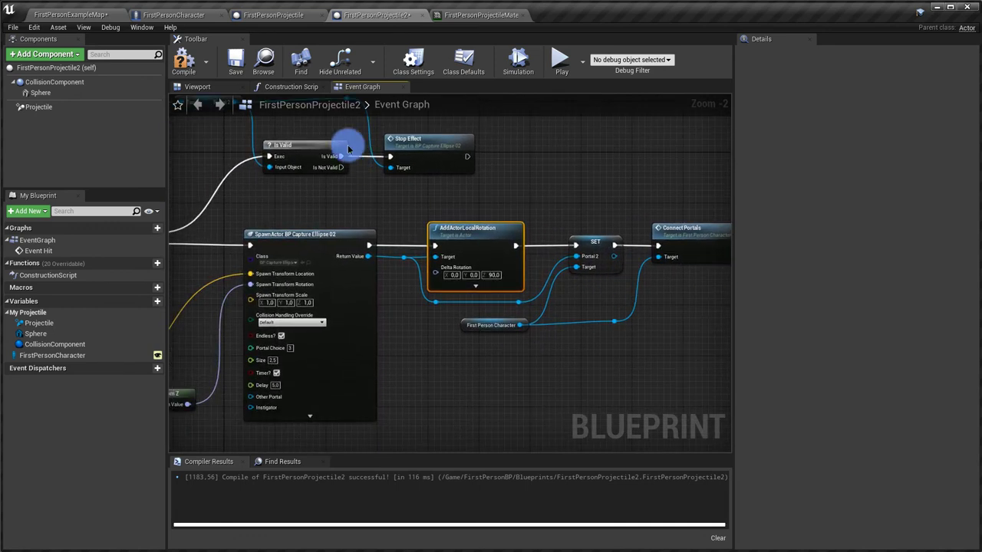
{"action": "left_click", "coordinate": [185, 63]}
{"action": "left_click", "coordinate": [230, 52]}
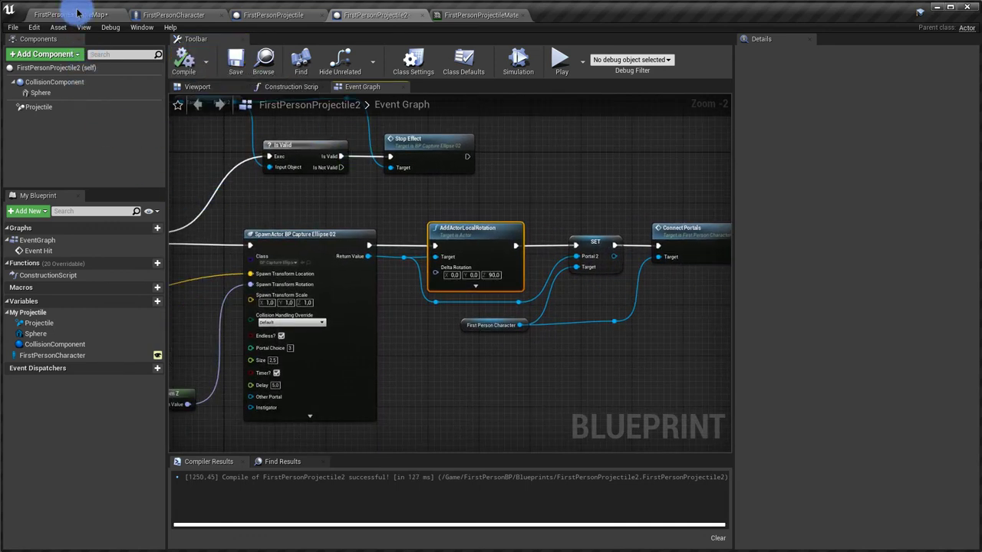
In FirstPersonCharacter, change the SpawnActor class to FirstPersonProjectile2
{"action": "left_click", "coordinate": [167, 15]}
{"action": "right_click_drag", "start_coordinate": [455, 332], "coordinate": [330, 382]}
{"action": "scroll", "coordinate": [368, 317], "scroll_direction": "up", "scroll_amount": 5}
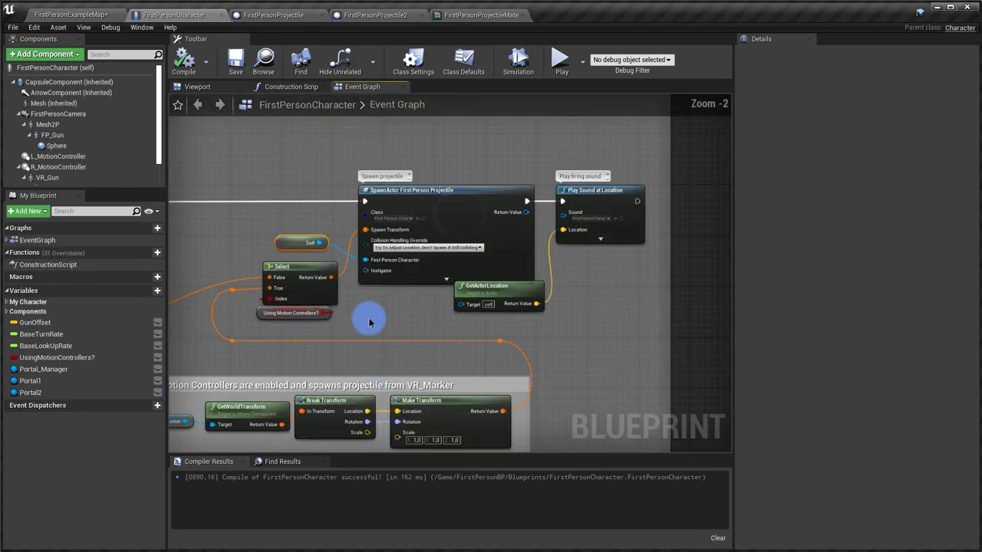
{"action": "scroll", "coordinate": [376, 340], "scroll_direction": "up", "scroll_amount": 1}
{"action": "scroll", "coordinate": [383, 290], "scroll_direction": "up", "scroll_amount": 1}
{"action": "left_click", "coordinate": [389, 290]}
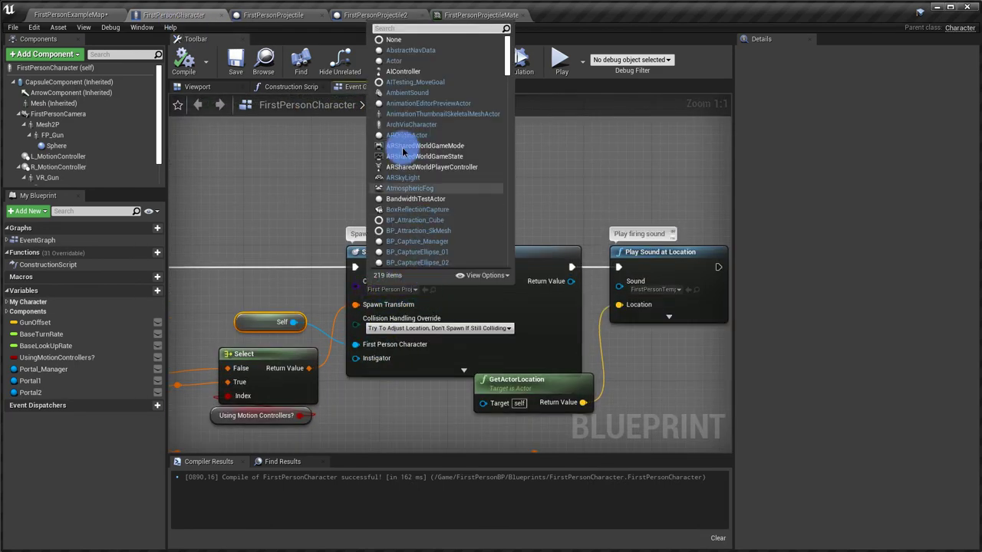
{"action": "type", "text": "FIRST PERSO"}
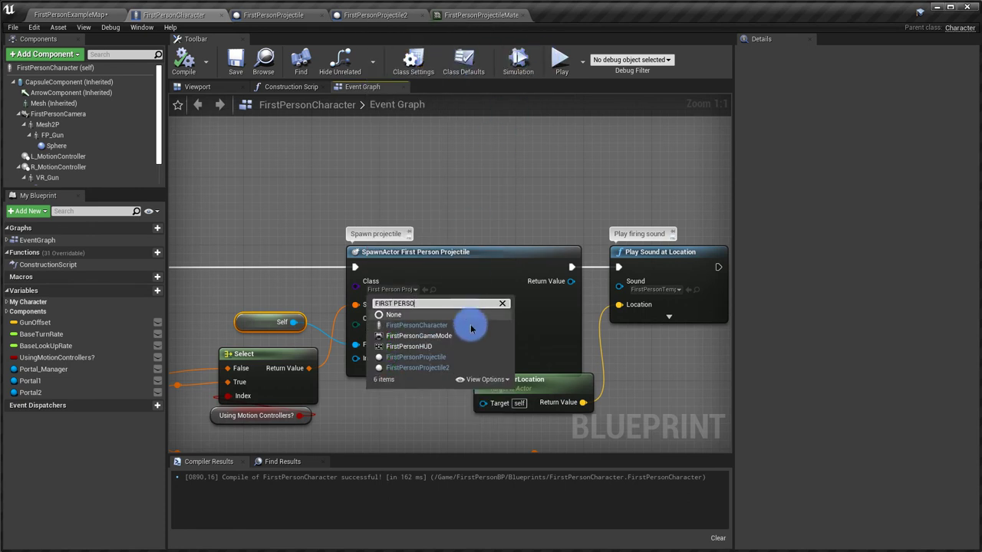
{"action": "left_click", "coordinate": [444, 372]}
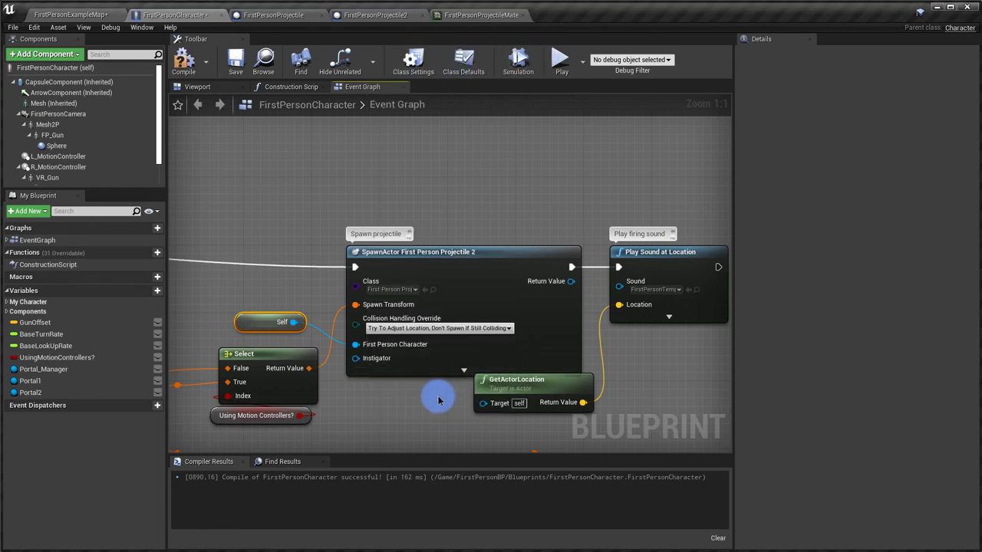
{"action": "scroll", "coordinate": [438, 394], "scroll_direction": "down", "scroll_amount": 3}
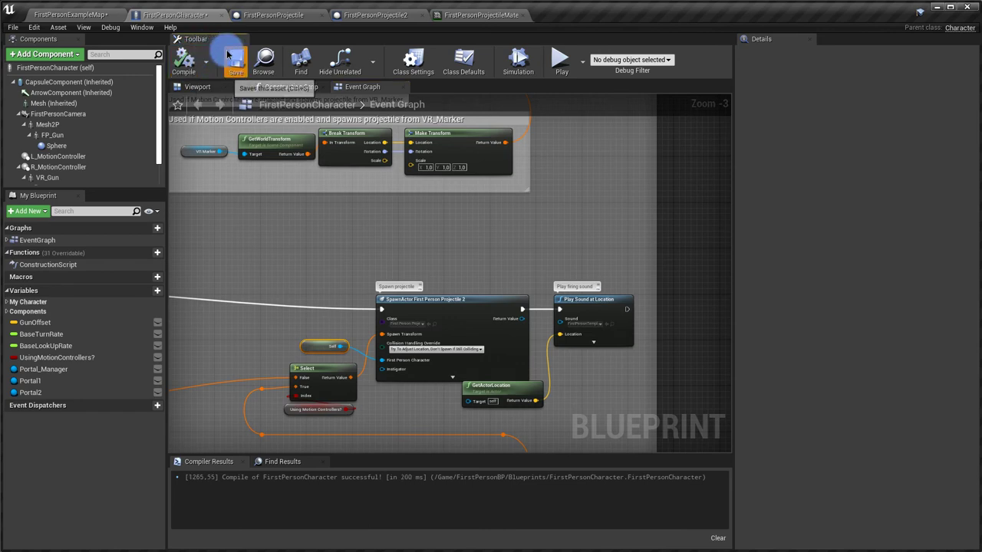
Play the level, fire several portal shots at the walls, then stop with Escape
{"action": "left_click", "coordinate": [121, 15]}
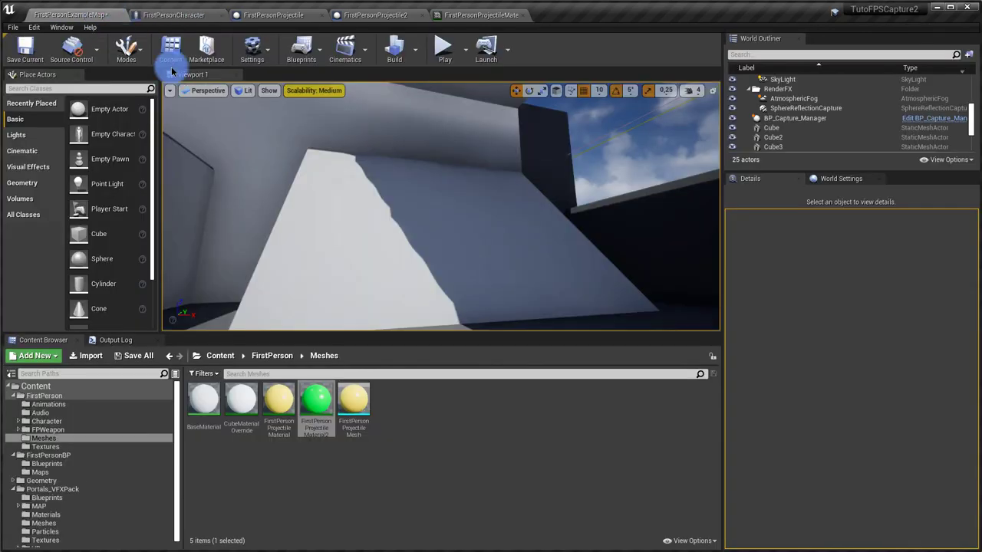
{"action": "left_click", "coordinate": [433, 48]}
{"action": "left_click", "coordinate": [539, 194]}
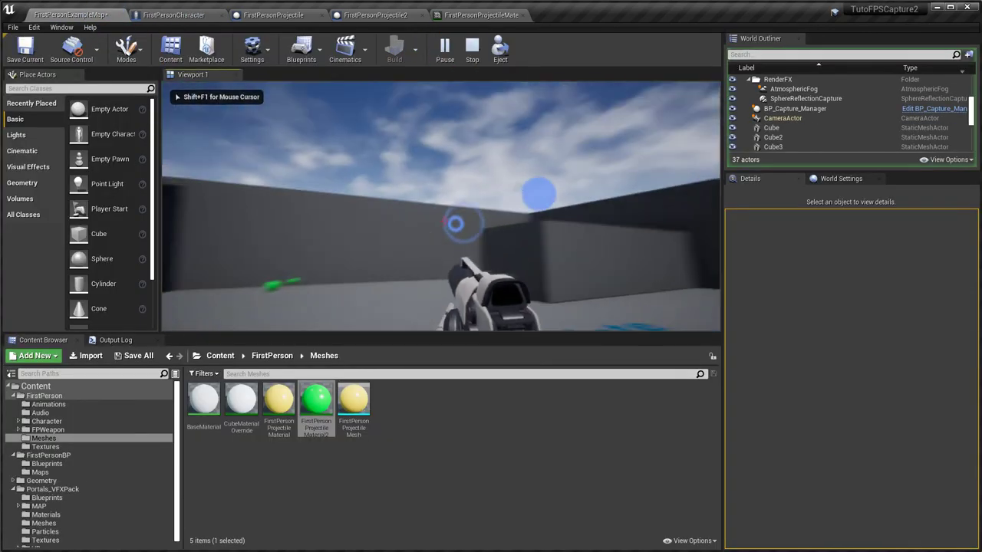
{"action": "left_click", "coordinate": [537, 198]}
{"action": "left_click", "coordinate": [657, 193]}
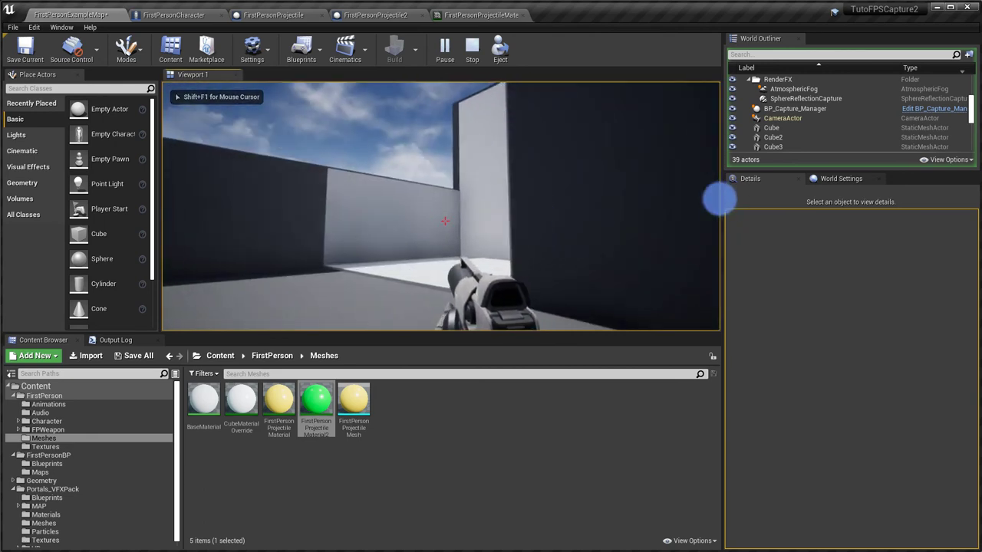
{"action": "left_click", "coordinate": [690, 198]}
{"action": "left_click", "coordinate": [707, 200]}
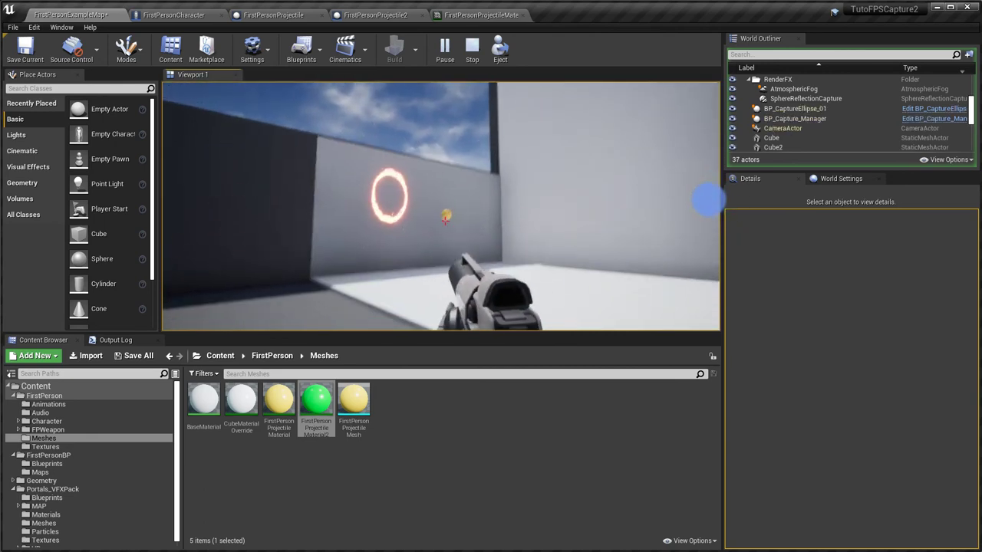
{"action": "left_click", "coordinate": [723, 174]}
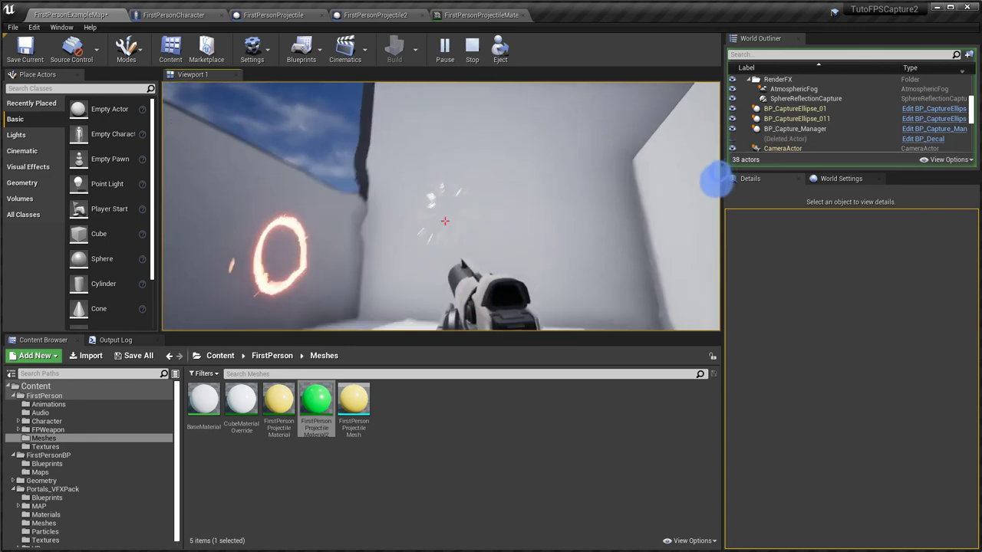
{"action": "left_click", "coordinate": [712, 186]}
{"action": "left_click", "coordinate": [668, 204]}
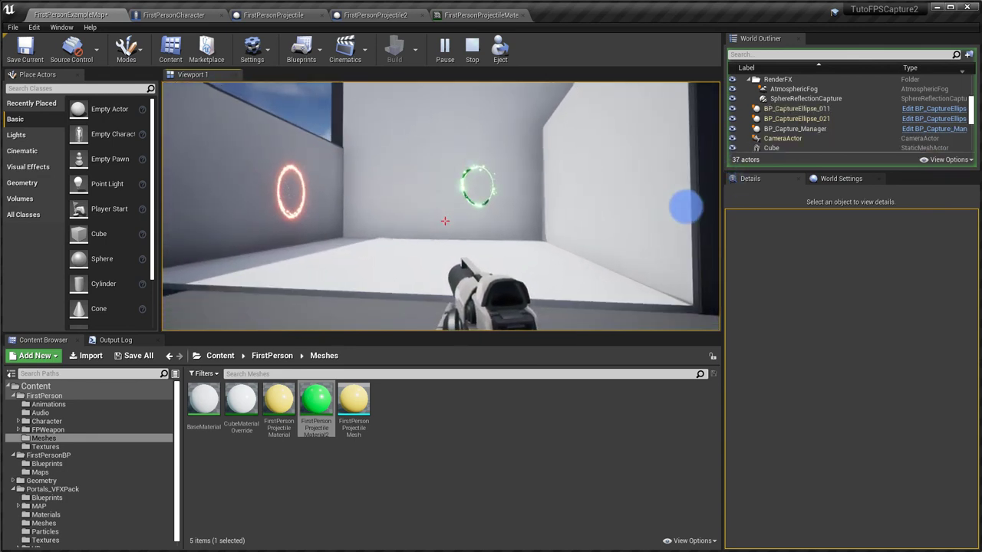
{"action": "key", "text": "Escape"}
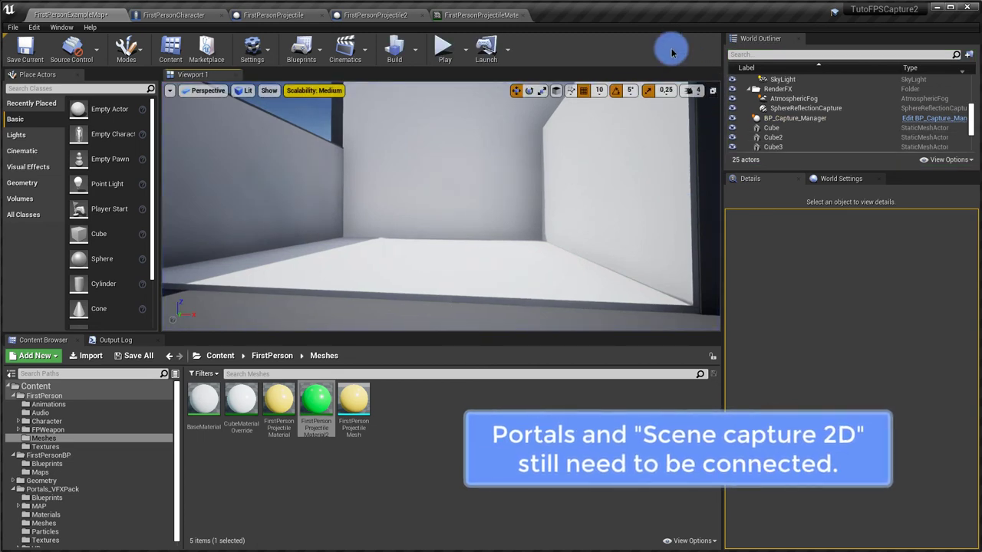
Add a Portal1 getter with an Is Valid check driven by the ConnectPortals event
{"action": "left_click", "coordinate": [204, 14]}
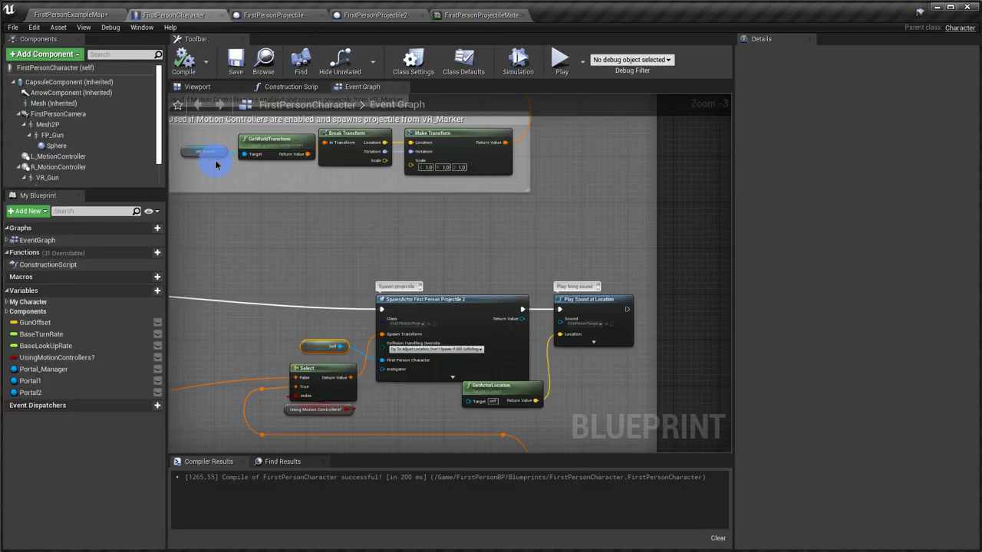
{"action": "scroll", "coordinate": [273, 361], "scroll_direction": "down", "scroll_amount": 3}
{"action": "right_click_drag", "start_coordinate": [273, 362], "coordinate": [280, 362]}
{"action": "scroll", "coordinate": [474, 201], "scroll_direction": "up", "scroll_amount": 4}
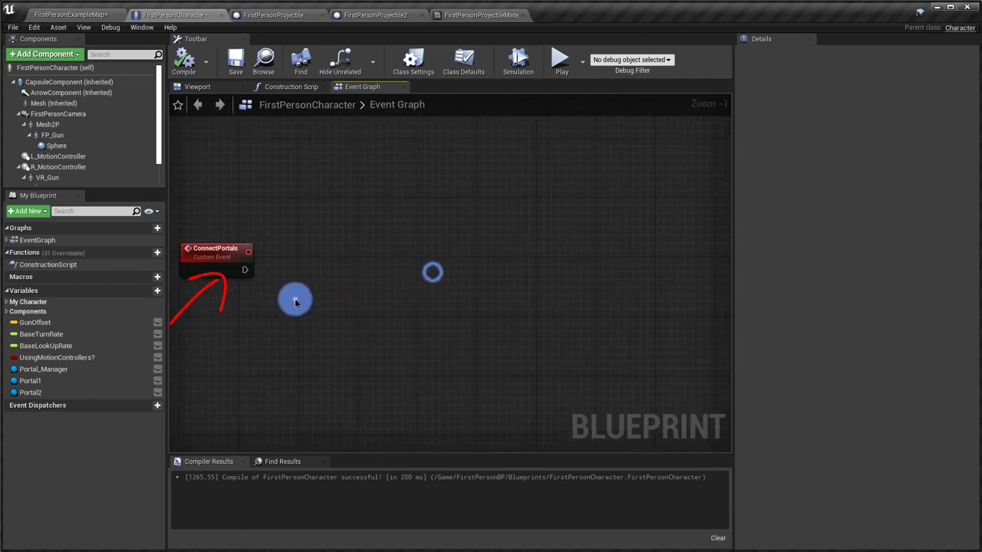
{"action": "right_click_drag", "start_coordinate": [433, 276], "coordinate": [329, 288]}
{"action": "mouse_move", "coordinate": [30, 380]}
{"action": "left_mouse_down"}
{"action": "mouse_move", "coordinate": [257, 302]}
{"action": "mouse_move", "coordinate": [230, 303]}
{"action": "mouse_move", "coordinate": [344, 260]}
{"action": "left_mouse_up"}
{"action": "left_click", "coordinate": [247, 314]}
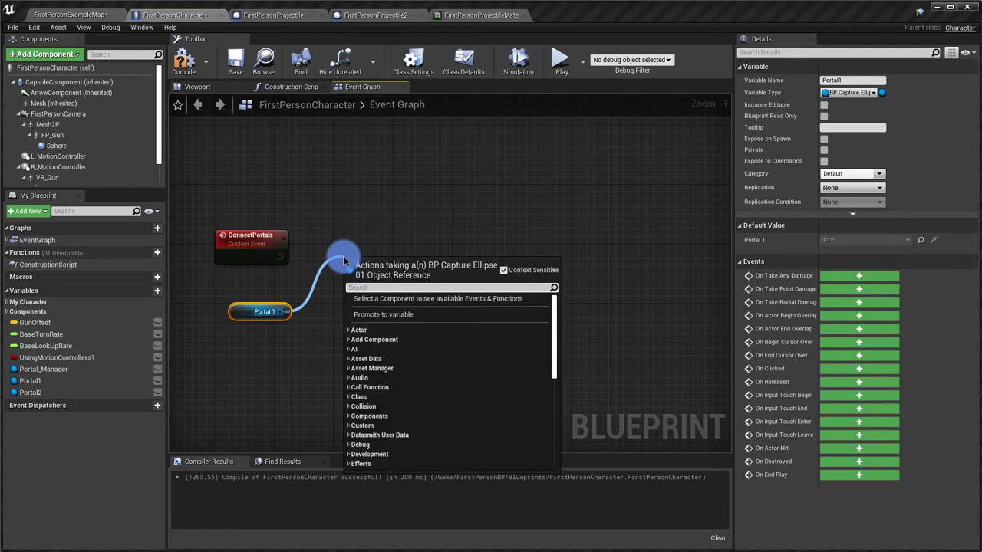
{"action": "type", "text": "IS VALID"}
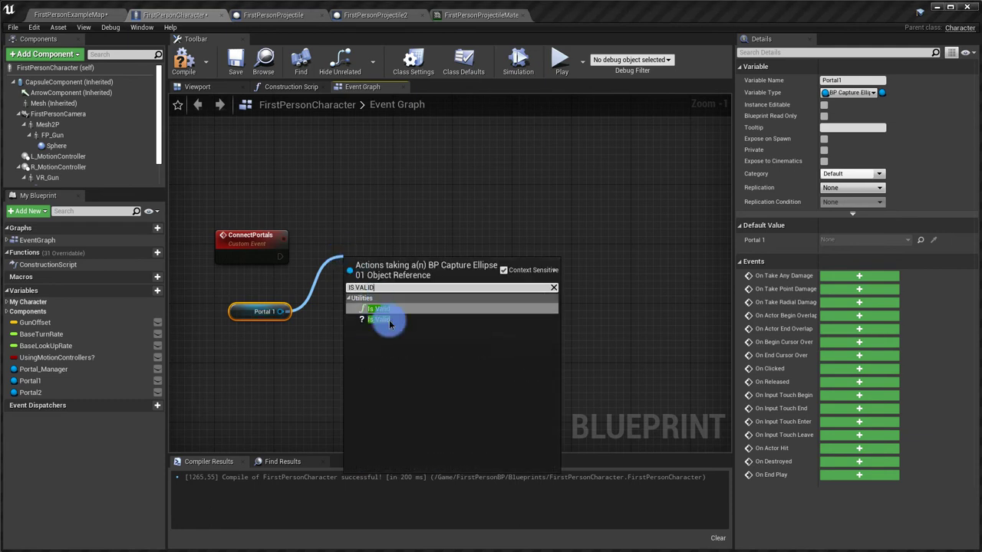
{"action": "left_click", "coordinate": [390, 320]}
{"action": "left_click_drag", "start_coordinate": [381, 269], "coordinate": [381, 246]}
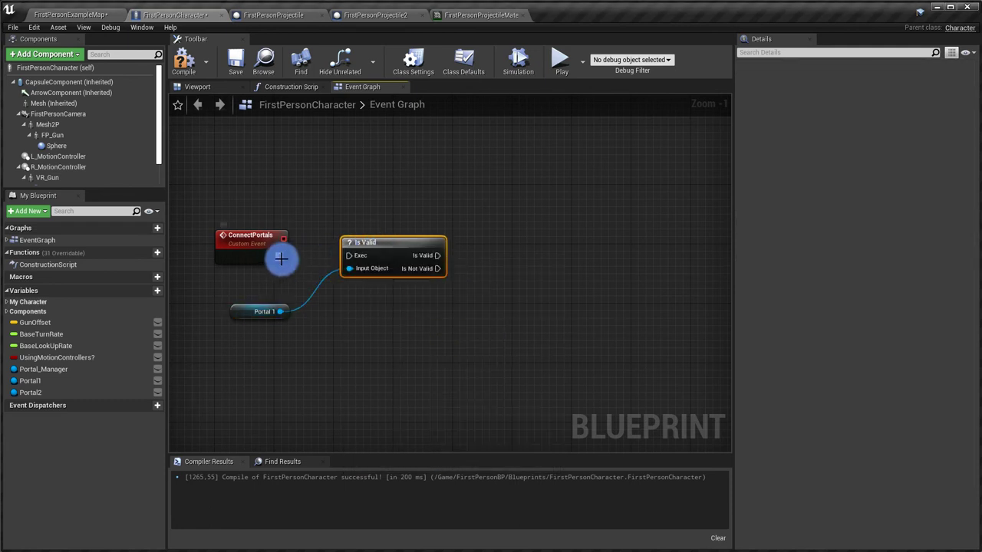
{"action": "left_click_drag", "start_coordinate": [281, 256], "coordinate": [335, 260]}
Add a Portal2 Is Valid check that runs only when Portal1 is valid
{"action": "right_click_drag", "start_coordinate": [390, 299], "coordinate": [272, 308]}
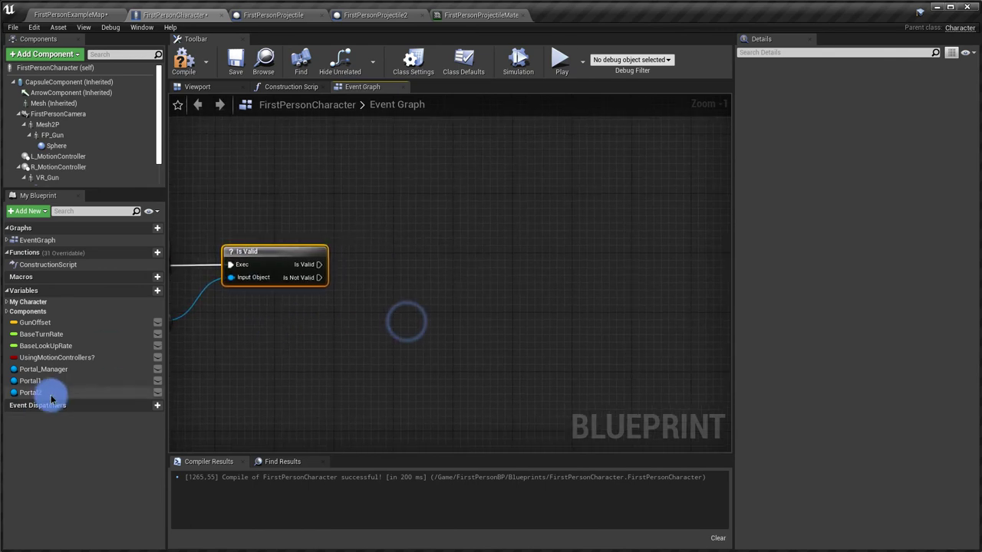
{"action": "mouse_move", "coordinate": [31, 392]}
{"action": "left_mouse_down"}
{"action": "mouse_move", "coordinate": [280, 333]}
{"action": "mouse_move", "coordinate": [375, 274]}
{"action": "left_mouse_up"}
{"action": "left_click", "coordinate": [314, 365]}
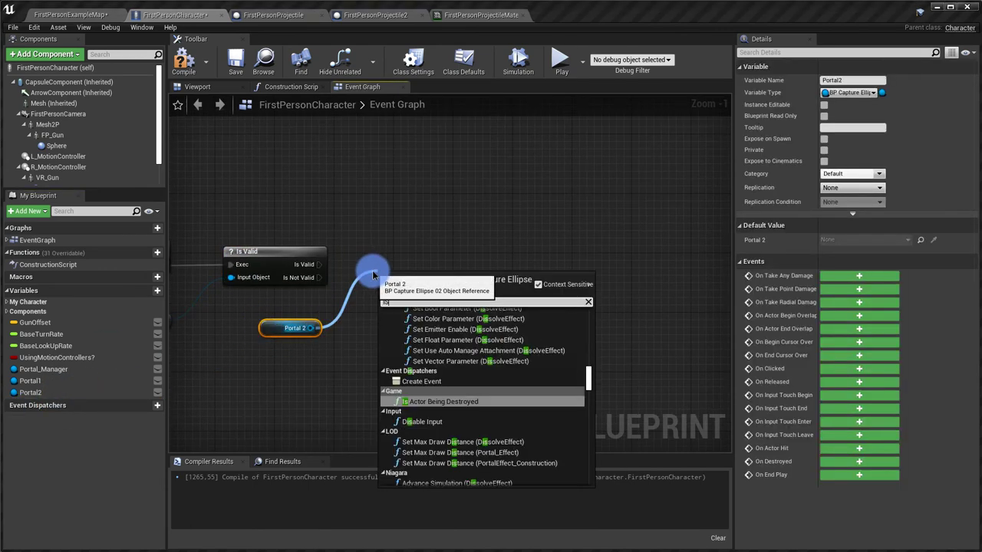
{"action": "type", "text": "IS VALID"}
{"action": "left_click", "coordinate": [407, 334]}
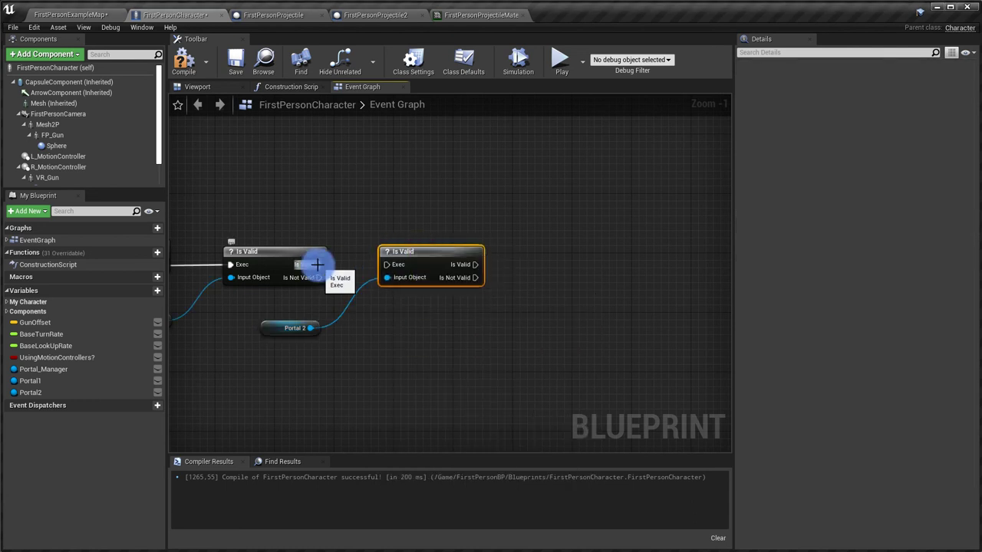
{"action": "left_click_drag", "start_coordinate": [319, 263], "coordinate": [386, 266]}
{"action": "mouse_move", "coordinate": [455, 311]}
{"action": "right_mouse_down"}
{"action": "mouse_move", "coordinate": [417, 317]}
{"action": "mouse_move", "coordinate": [527, 294]}
{"action": "mouse_move", "coordinate": [251, 325]}
{"action": "right_mouse_up"}
{"action": "scroll", "coordinate": [362, 329], "scroll_direction": "down", "scroll_amount": 1}
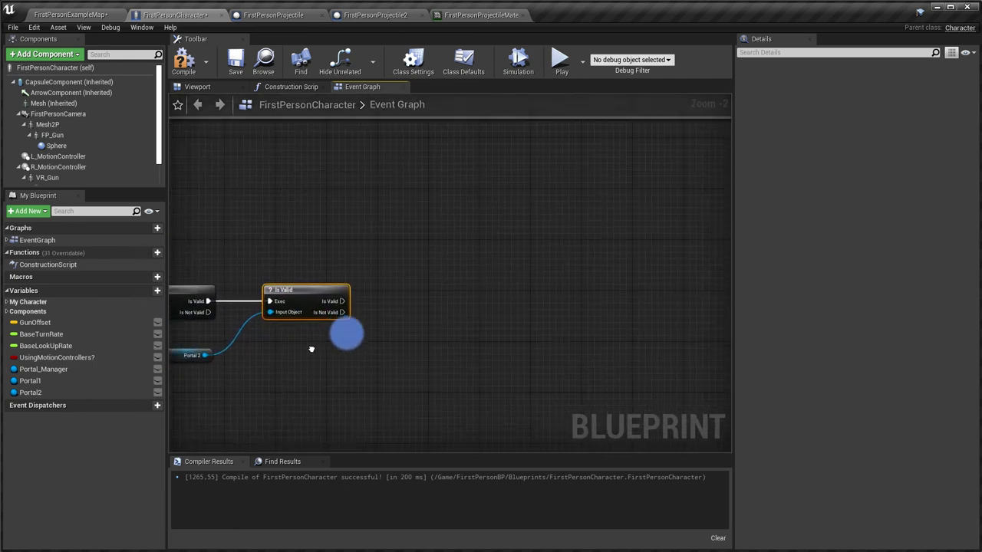
Add chained Set Portal 1 and Set Portal 2 nodes from the Portal Manager reference
{"action": "mouse_move", "coordinate": [61, 369]}
{"action": "left_mouse_down"}
{"action": "mouse_move", "coordinate": [250, 357]}
{"action": "mouse_move", "coordinate": [342, 292]}
{"action": "left_mouse_up"}
{"action": "left_click", "coordinate": [250, 357]}
{"action": "type", "text": "PORTAL"}
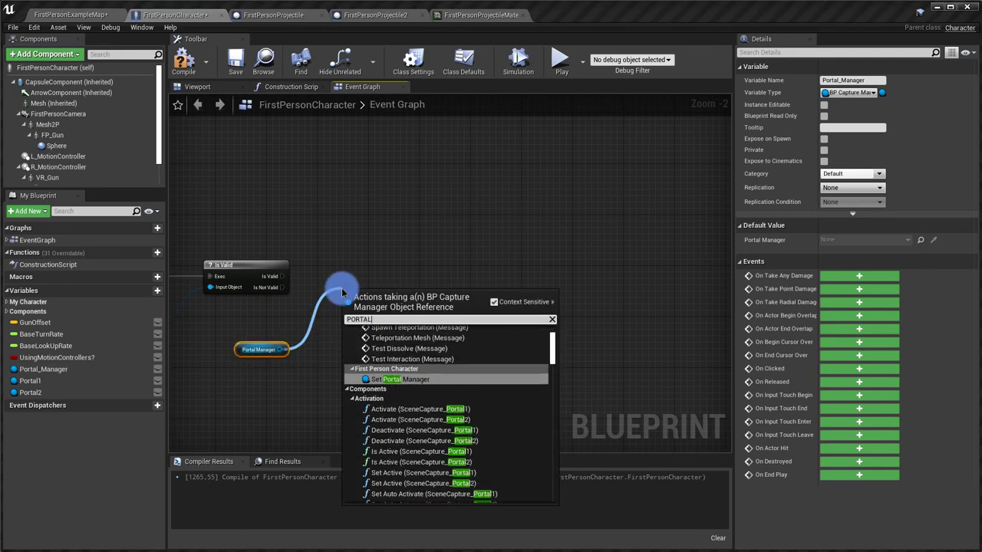
{"action": "scroll", "coordinate": [499, 366], "scroll_direction": "down", "scroll_amount": 2}
{"action": "left_click_drag", "start_coordinate": [552, 338], "coordinate": [559, 502]}
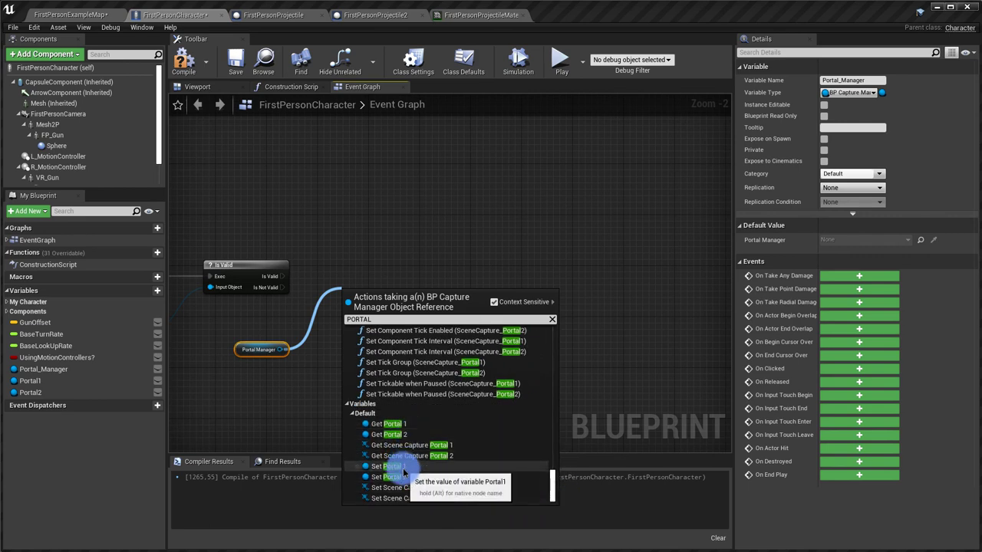
{"action": "left_click", "coordinate": [385, 466]}
{"action": "left_click_drag", "start_coordinate": [370, 296], "coordinate": [374, 281]}
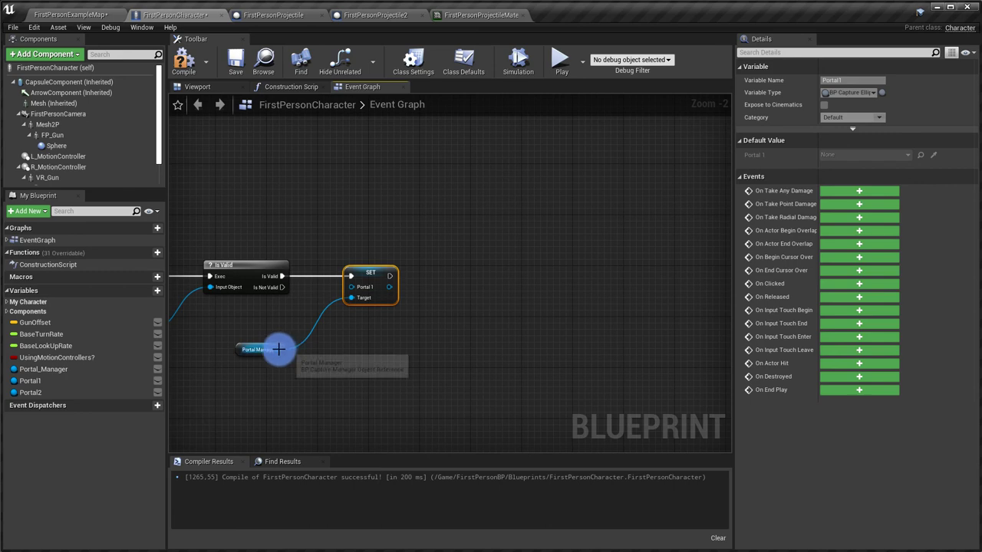
{"action": "left_click_drag", "start_coordinate": [281, 349], "coordinate": [454, 292]}
{"action": "type", "text": "SET "}
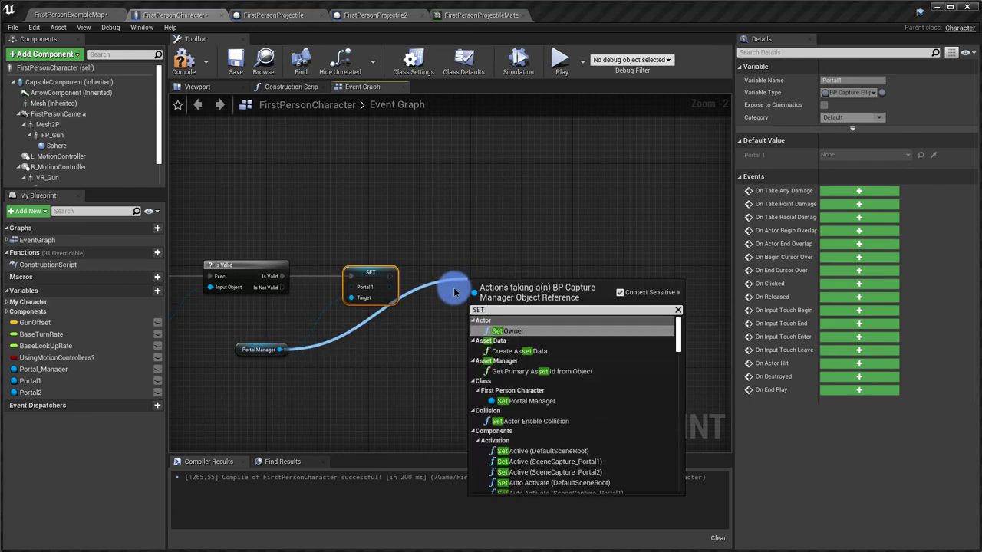
{"action": "type", "text": "PORTAL"}
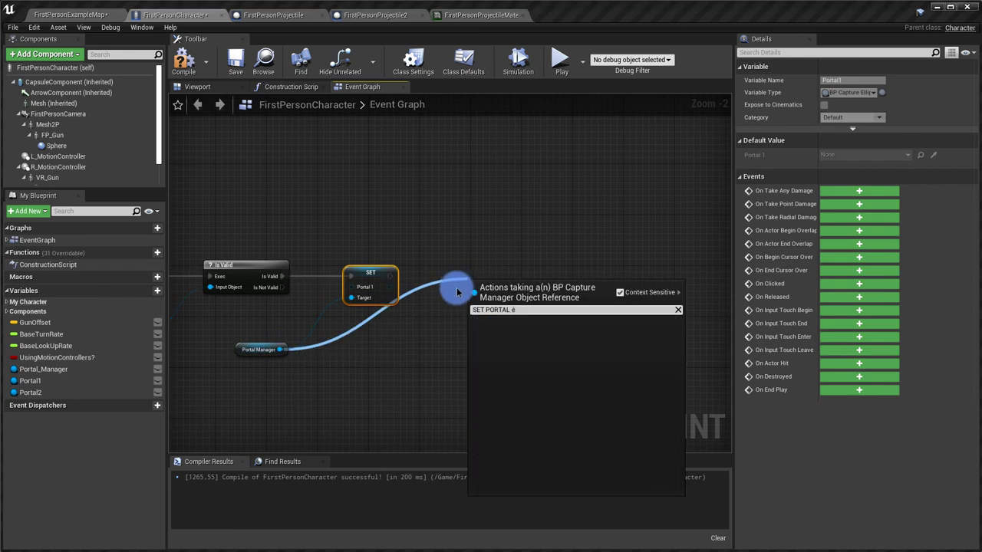
{"action": "type", "text": " 2"}
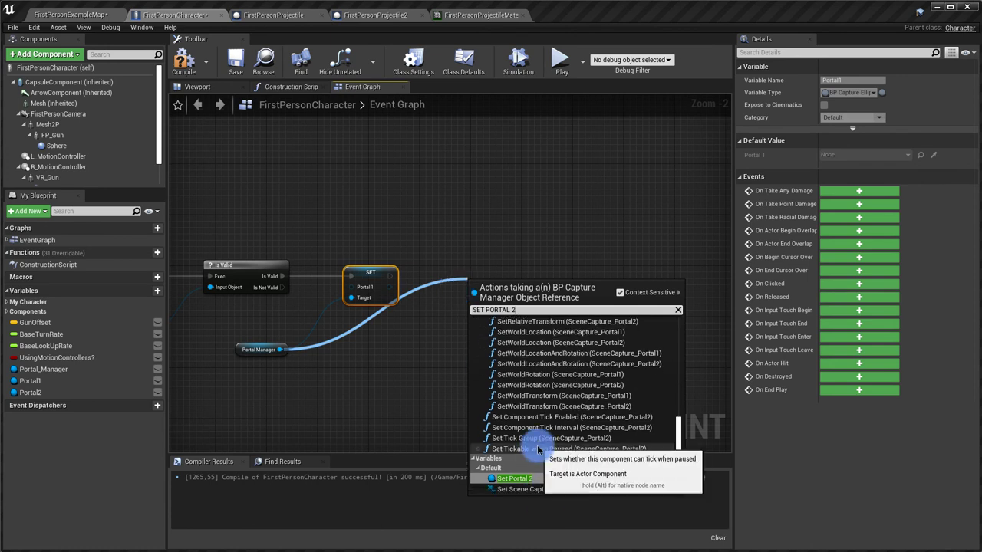
{"action": "left_click", "coordinate": [512, 471]}
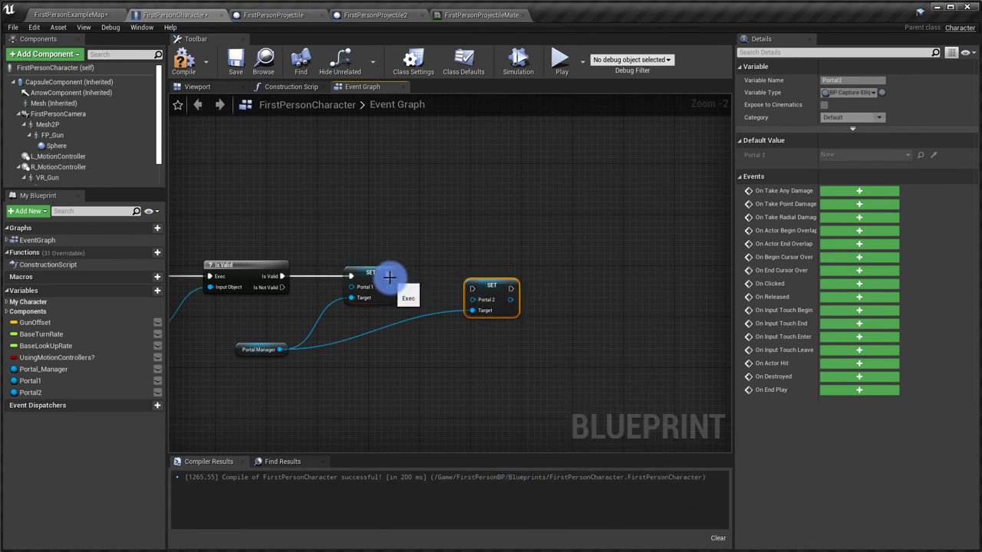
{"action": "left_click_drag", "start_coordinate": [390, 277], "coordinate": [468, 293]}
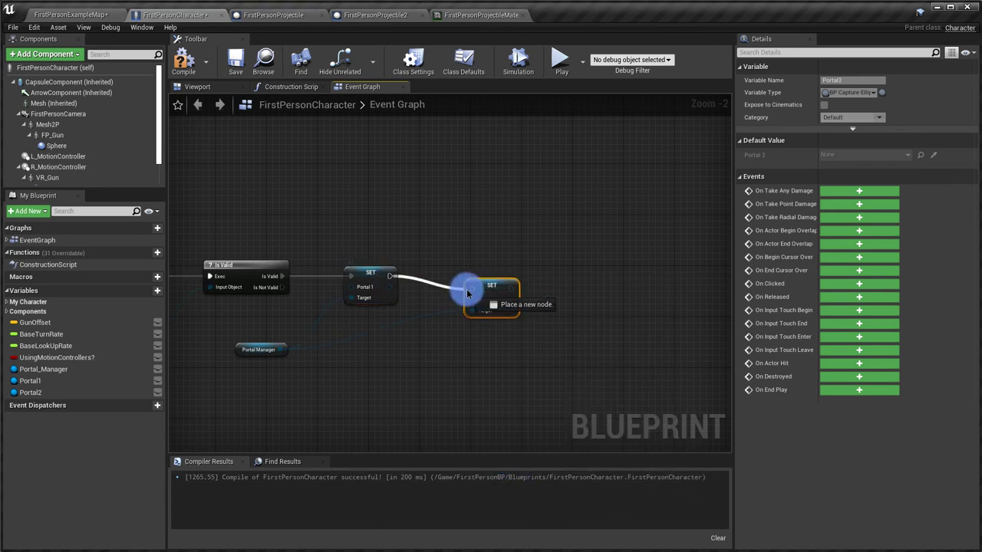
{"action": "left_click", "coordinate": [431, 305]}
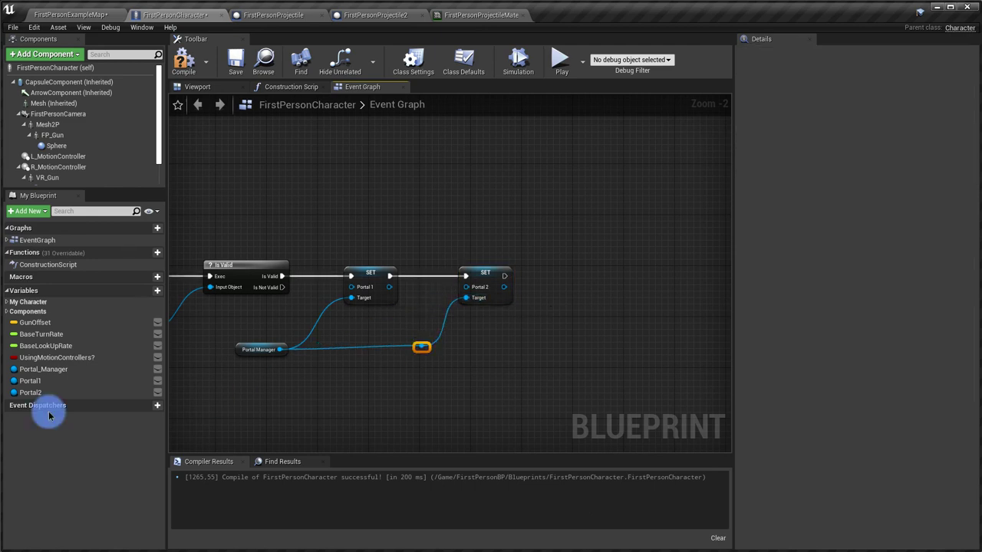
Feed the character's Portal1 and Portal2 variables into the two setters' values
{"action": "mouse_move", "coordinate": [35, 381]}
{"action": "left_mouse_down"}
{"action": "mouse_move", "coordinate": [333, 309]}
{"action": "mouse_move", "coordinate": [356, 292]}
{"action": "left_mouse_up"}
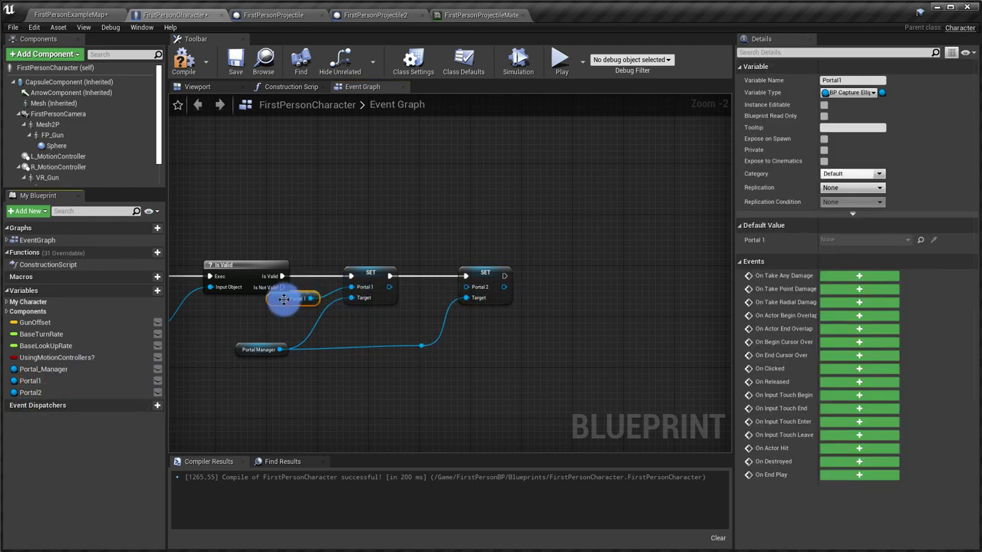
{"action": "left_click_drag", "start_coordinate": [281, 296], "coordinate": [249, 340]}
{"action": "left_click_drag", "start_coordinate": [30, 392], "coordinate": [429, 328]}
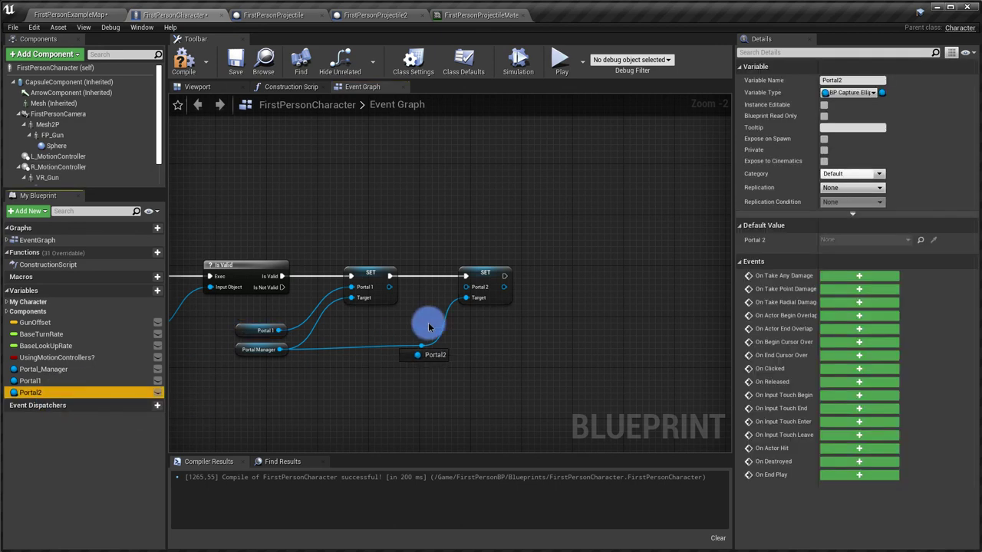
{"action": "left_click_drag", "start_coordinate": [474, 289], "coordinate": [384, 335]}
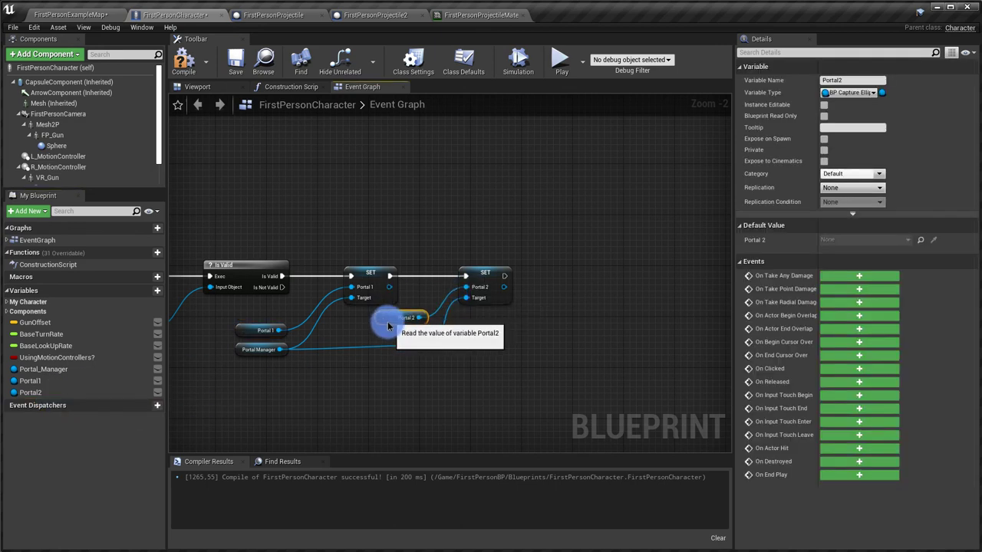
{"action": "right_click_drag", "start_coordinate": [517, 336], "coordinate": [264, 339]}
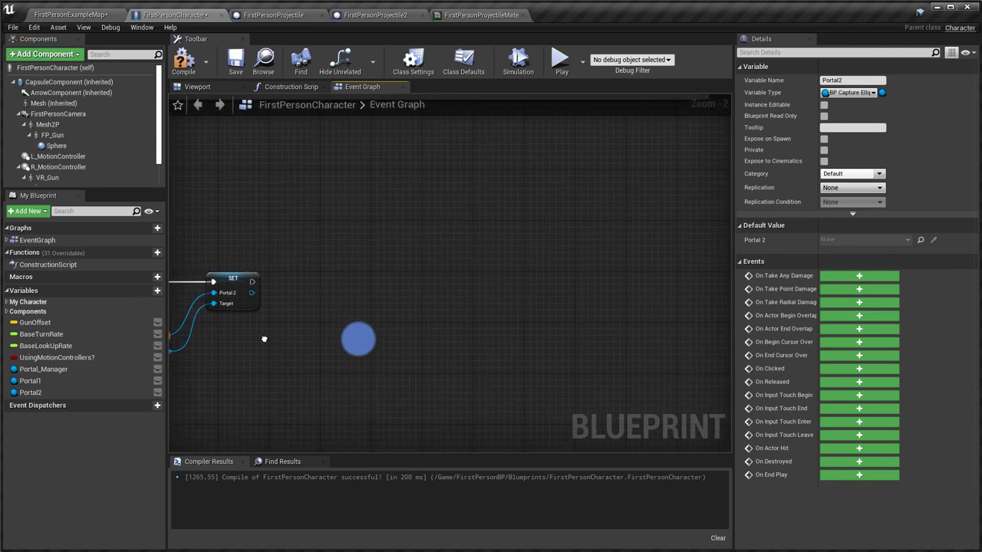
Set Portal1's Other Portal to Portal2, after the Portal 2 setter
{"action": "mouse_move", "coordinate": [67, 383]}
{"action": "left_mouse_down"}
{"action": "mouse_move", "coordinate": [267, 371]}
{"action": "mouse_move", "coordinate": [358, 296]}
{"action": "left_mouse_up"}
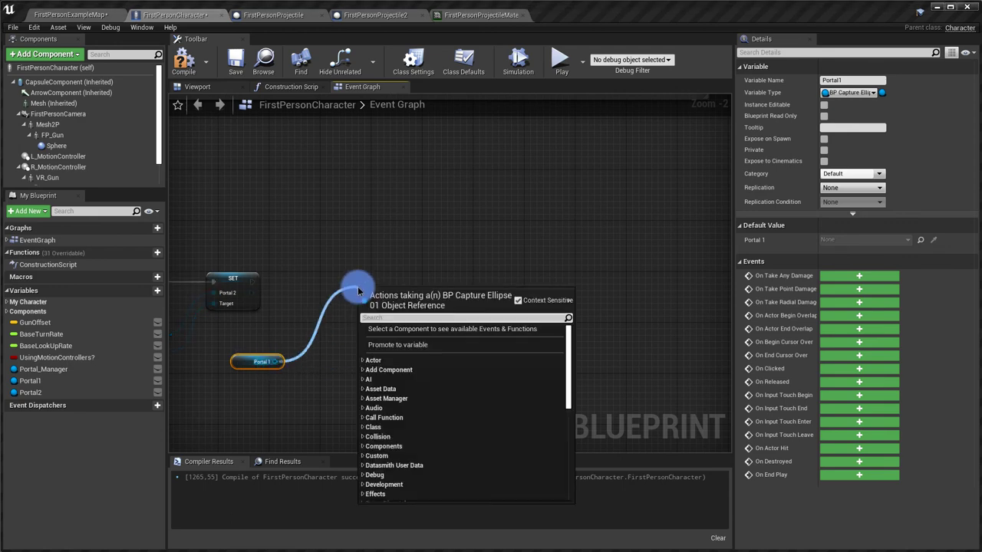
{"action": "type", "text": "OTHER POR"}
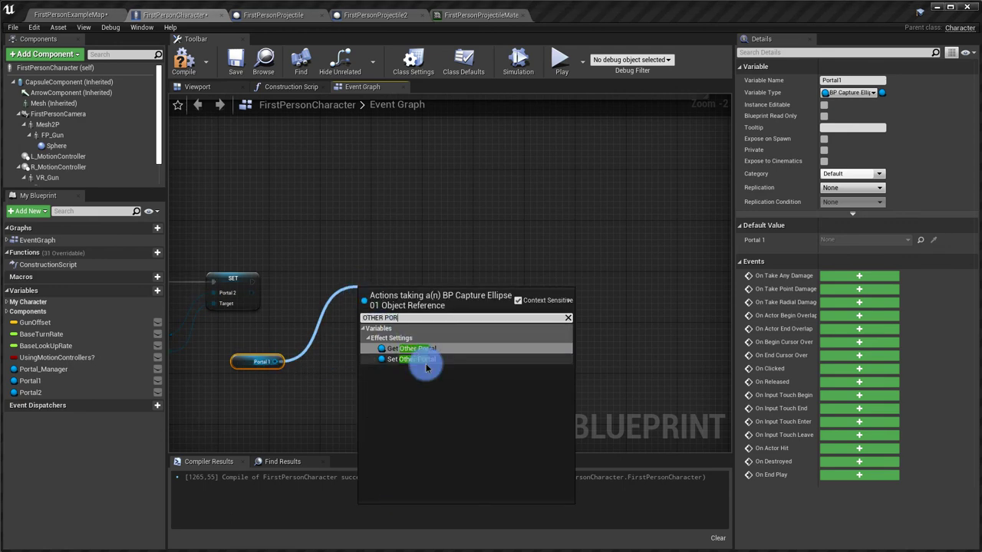
{"action": "left_click", "coordinate": [418, 359]}
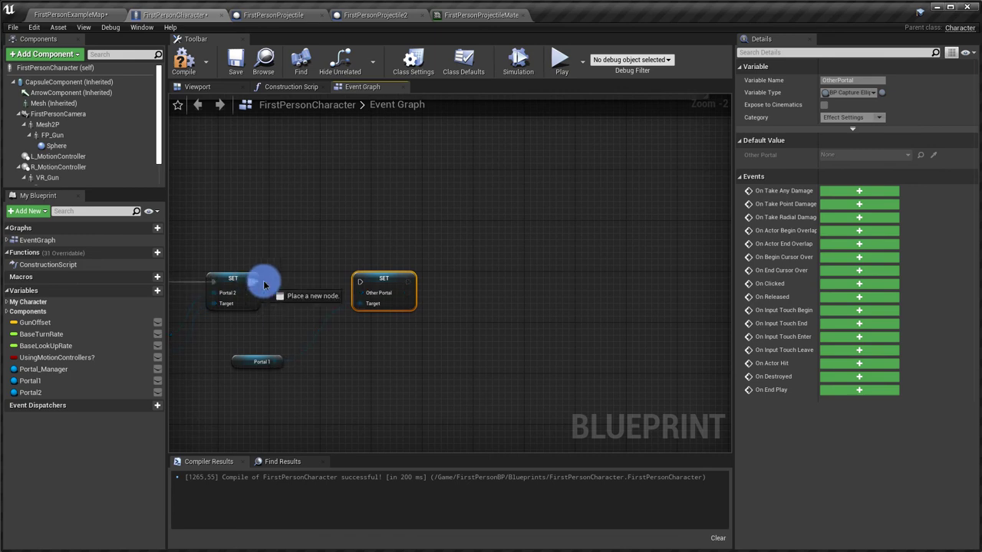
{"action": "left_click_drag", "start_coordinate": [264, 285], "coordinate": [362, 285]}
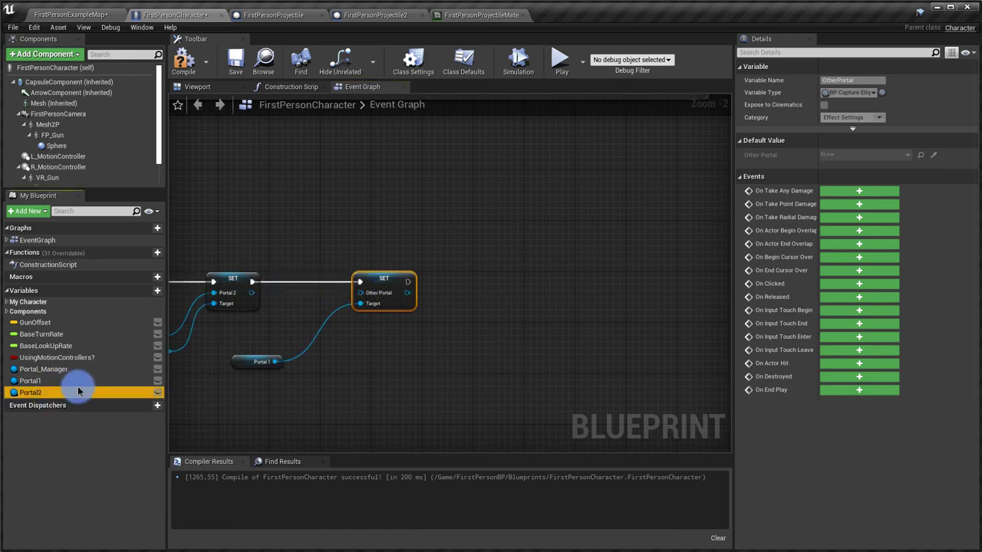
{"action": "left_click_drag", "start_coordinate": [77, 391], "coordinate": [357, 295]}
{"action": "left_click_drag", "start_coordinate": [250, 357], "coordinate": [286, 324]}
{"action": "right_click_drag", "start_coordinate": [377, 359], "coordinate": [285, 346]}
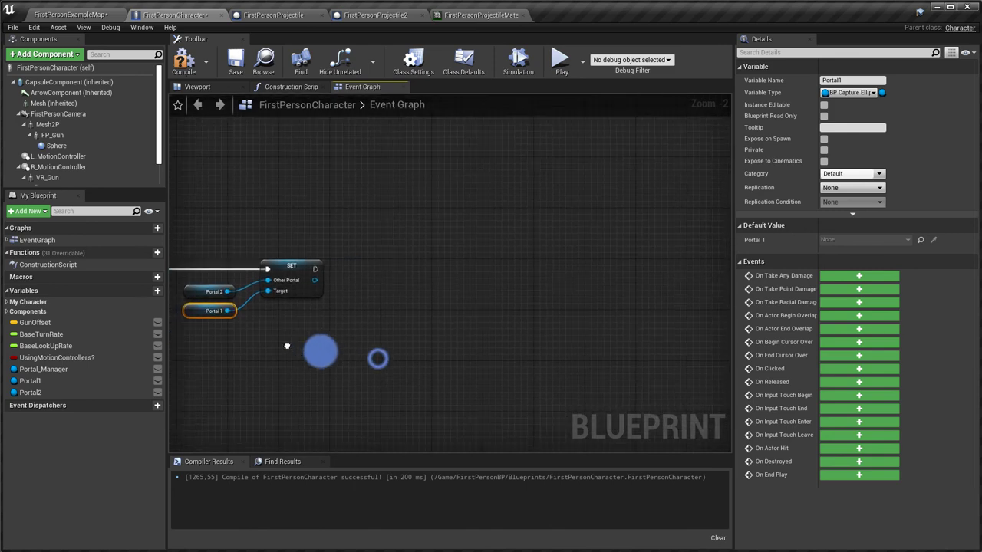
Add a second Set Other Portal node on Portal2, chained after the first
{"action": "left_click", "coordinate": [85, 391]}
{"action": "mouse_move", "coordinate": [329, 317]}
{"action": "left_mouse_down", "text": "ctrl"}
{"action": "mouse_move", "coordinate": [339, 322]}
{"action": "mouse_move", "coordinate": [442, 277]}
{"action": "left_mouse_up", "text": "ctrl"}
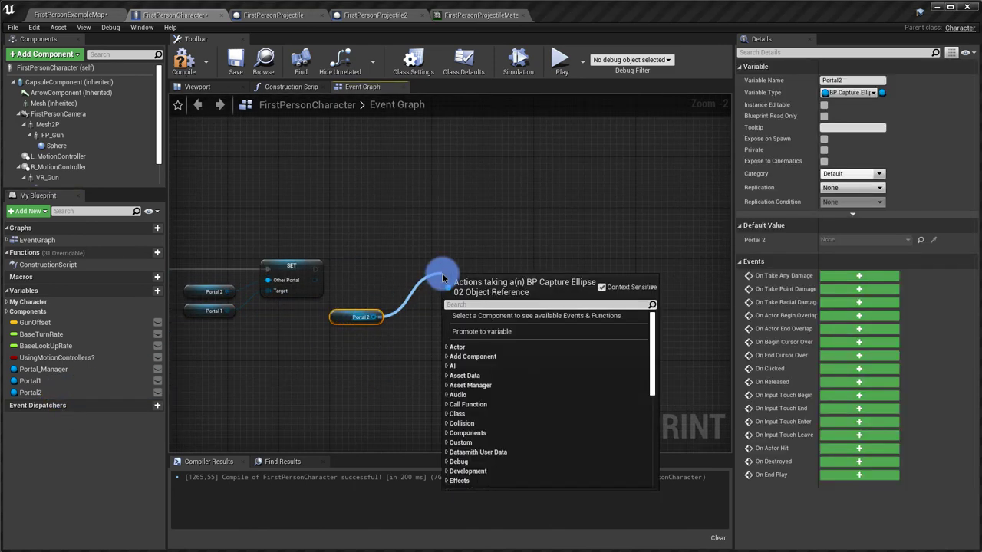
{"action": "type", "text": "OTHER PO"}
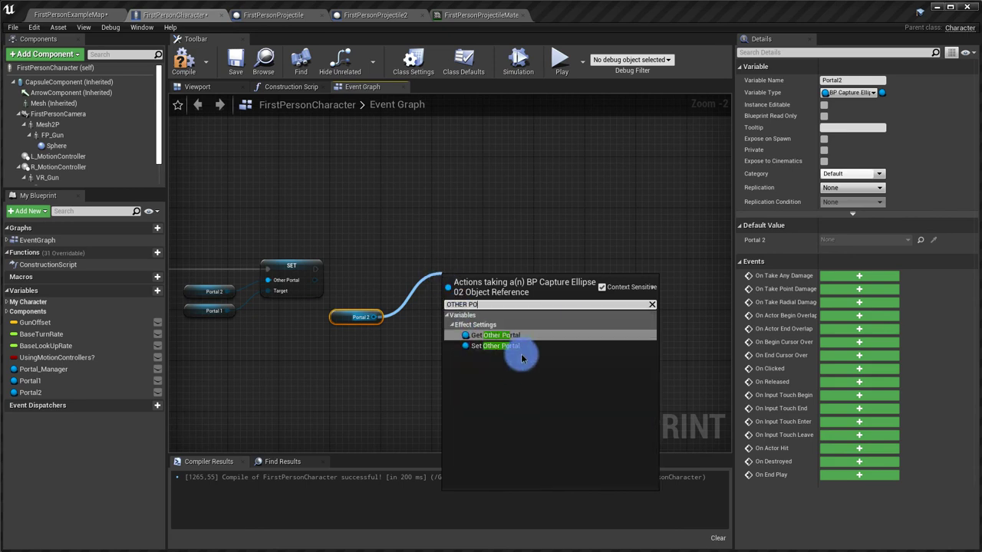
{"action": "left_click", "coordinate": [516, 346]}
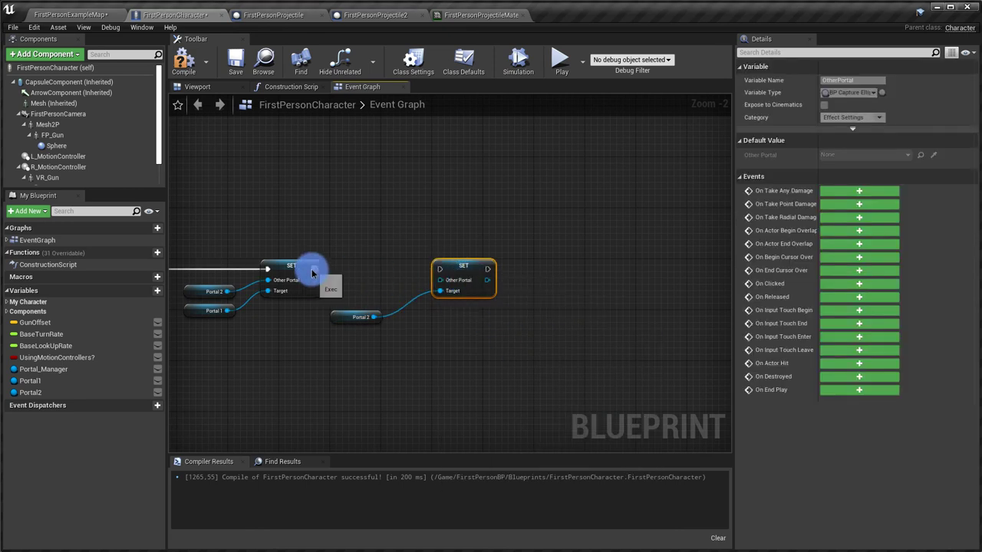
{"action": "left_click_drag", "start_coordinate": [312, 271], "coordinate": [430, 279]}
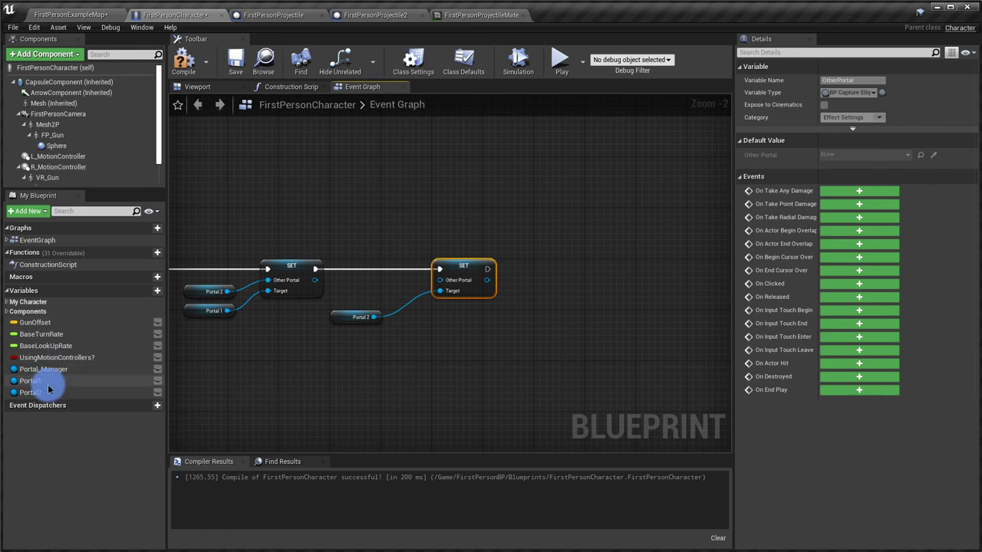
Call Connect on Portal 2 right after the SET nodes
{"action": "mouse_move", "coordinate": [31, 380]}
{"action": "left_mouse_down"}
{"action": "mouse_move", "coordinate": [401, 291]}
{"action": "mouse_move", "coordinate": [374, 297]}
{"action": "left_mouse_up"}
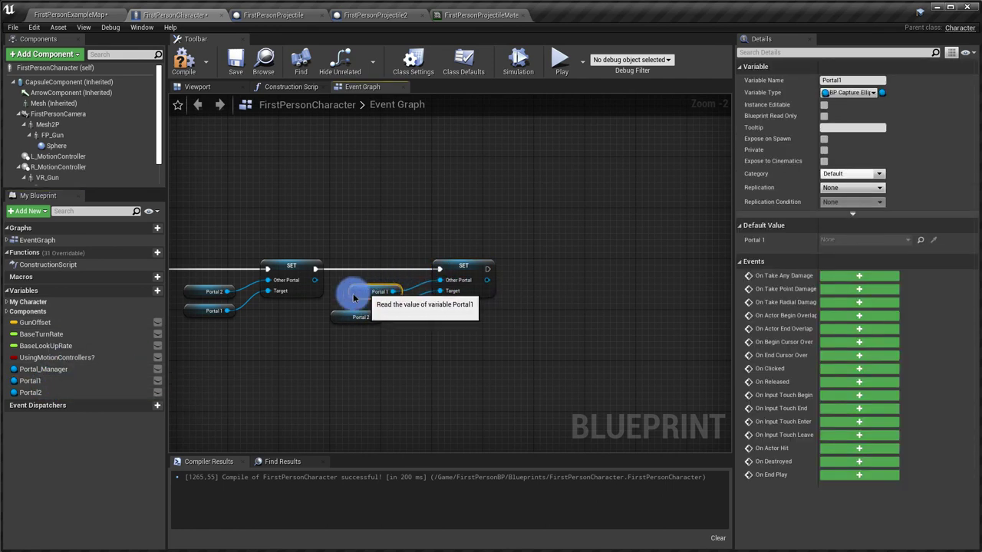
{"action": "right_click_drag", "start_coordinate": [435, 328], "coordinate": [321, 333]}
{"action": "left_click_drag", "start_coordinate": [263, 322], "coordinate": [434, 280]}
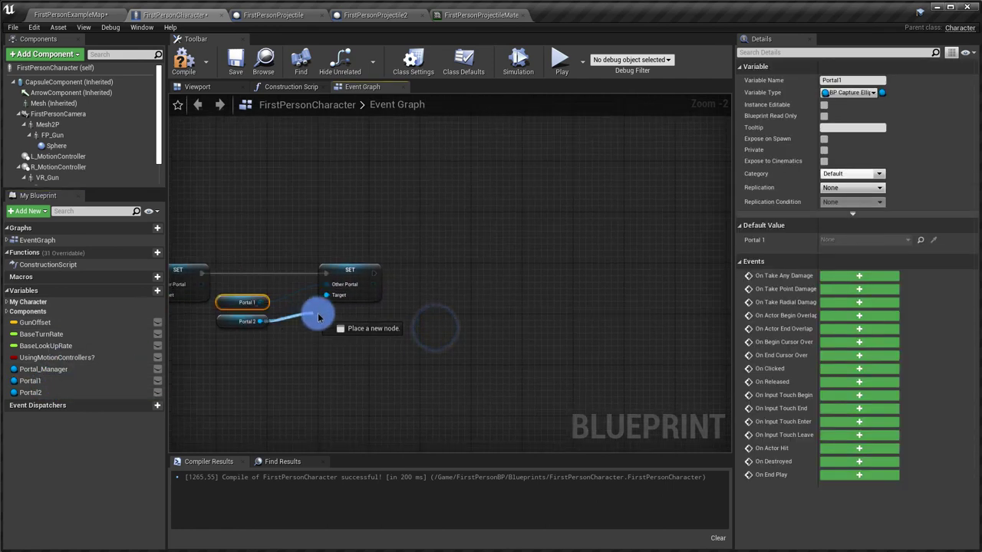
{"action": "type", "text": "CONNECT"}
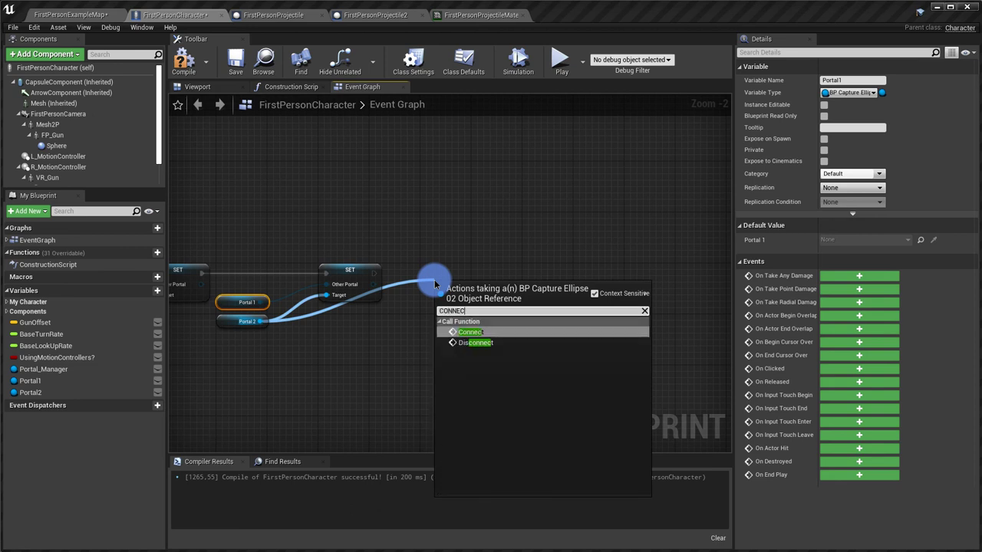
{"action": "left_click", "coordinate": [491, 333]}
{"action": "left_click_drag", "start_coordinate": [458, 277], "coordinate": [452, 271]}
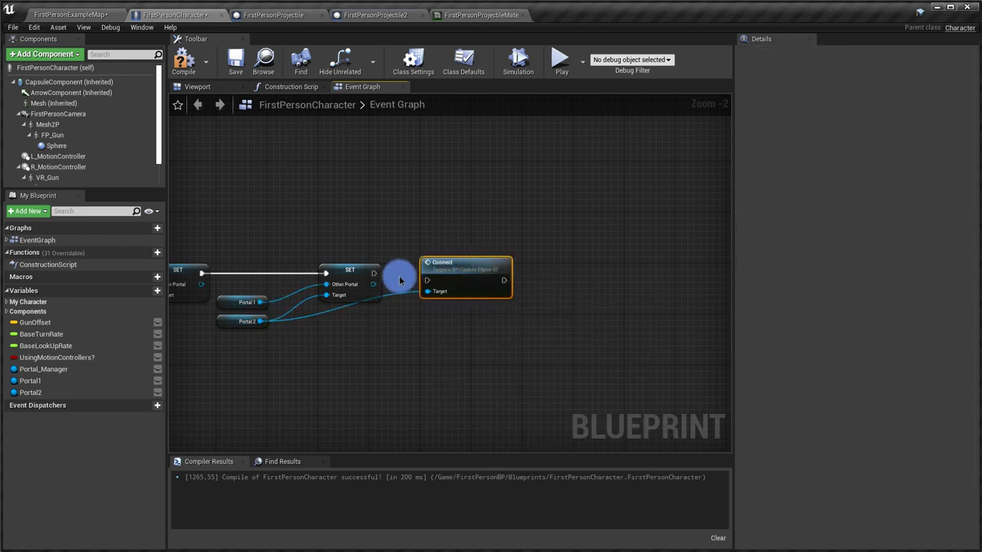
{"action": "mouse_move", "coordinate": [377, 278]}
{"action": "left_mouse_down"}
{"action": "mouse_move", "coordinate": [432, 276]}
{"action": "mouse_move", "coordinate": [375, 325]}
{"action": "left_mouse_up"}
{"action": "left_click", "coordinate": [445, 263]}
{"action": "left_click", "coordinate": [401, 285]}
{"action": "left_click", "coordinate": [375, 326]}
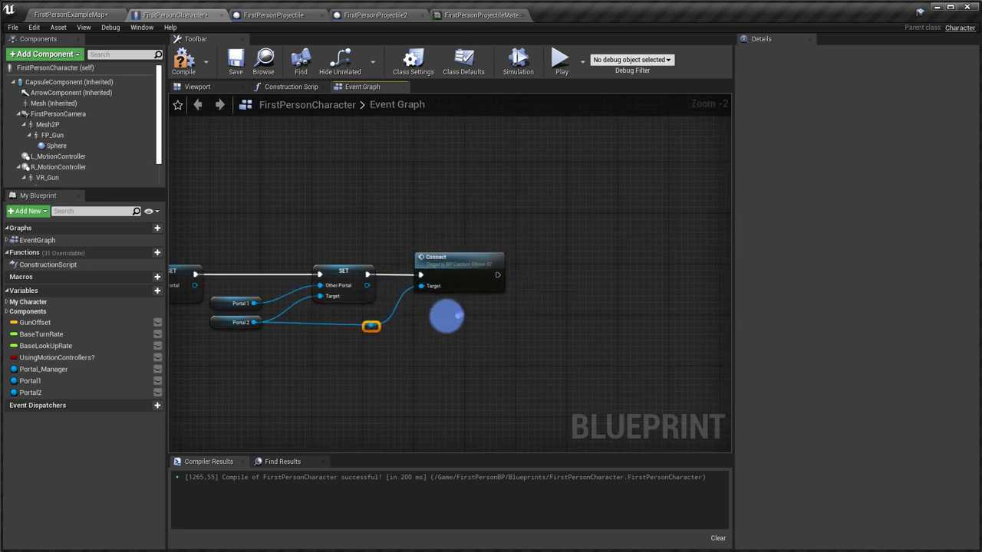
{"action": "right_click_drag", "start_coordinate": [518, 317], "coordinate": [360, 318]}
Add a Connect call on Portal1, chained after the Portal 2 Connect
{"action": "mouse_move", "coordinate": [263, 365]}
{"action": "right_mouse_down"}
{"action": "mouse_move", "coordinate": [403, 344]}
{"action": "mouse_move", "coordinate": [257, 349]}
{"action": "right_mouse_up"}
{"action": "mouse_move", "coordinate": [30, 380]}
{"action": "left_mouse_down"}
{"action": "mouse_move", "coordinate": [316, 331]}
{"action": "mouse_move", "coordinate": [391, 299]}
{"action": "left_mouse_up"}
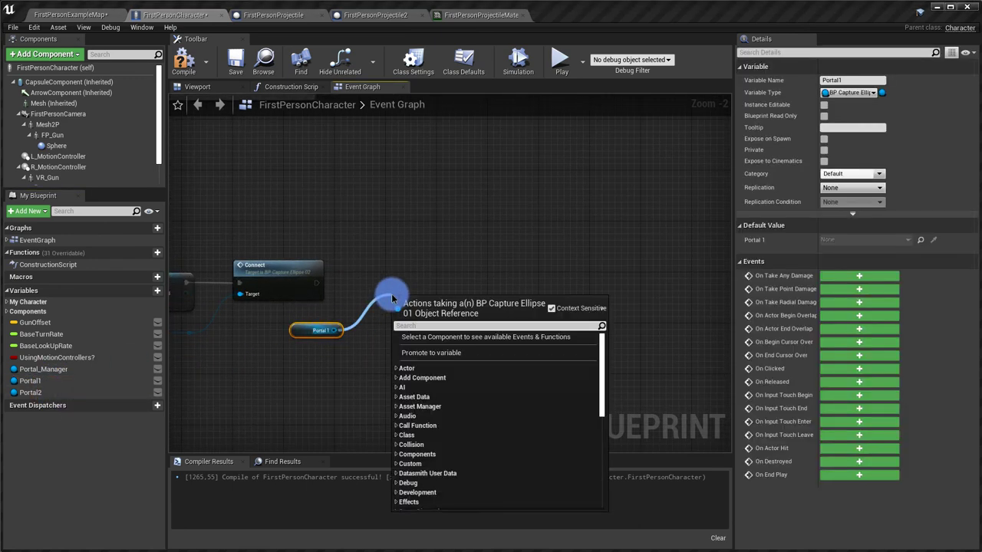
{"action": "type", "text": "CONNECT"}
{"action": "left_click", "coordinate": [428, 347]}
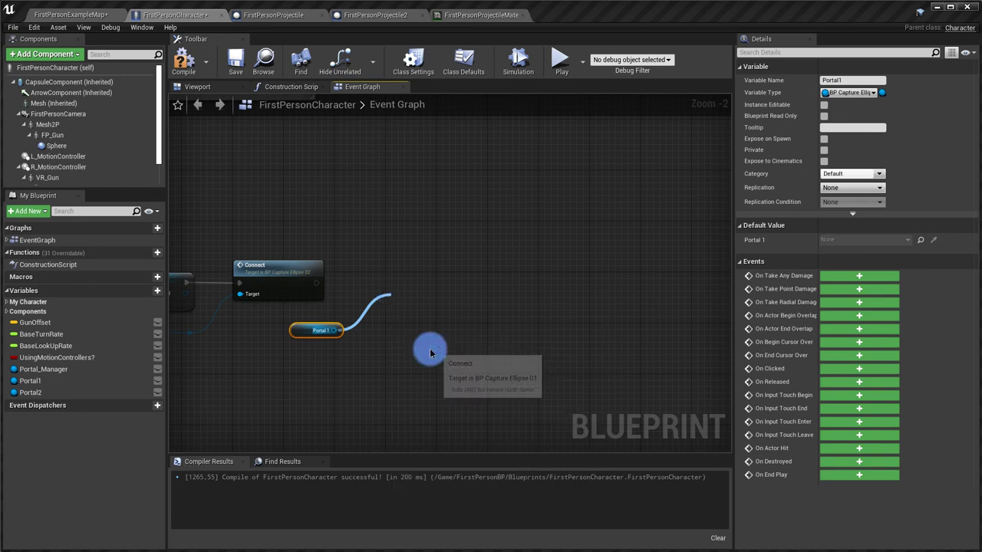
{"action": "left_click_drag", "start_coordinate": [444, 287], "coordinate": [435, 261]}
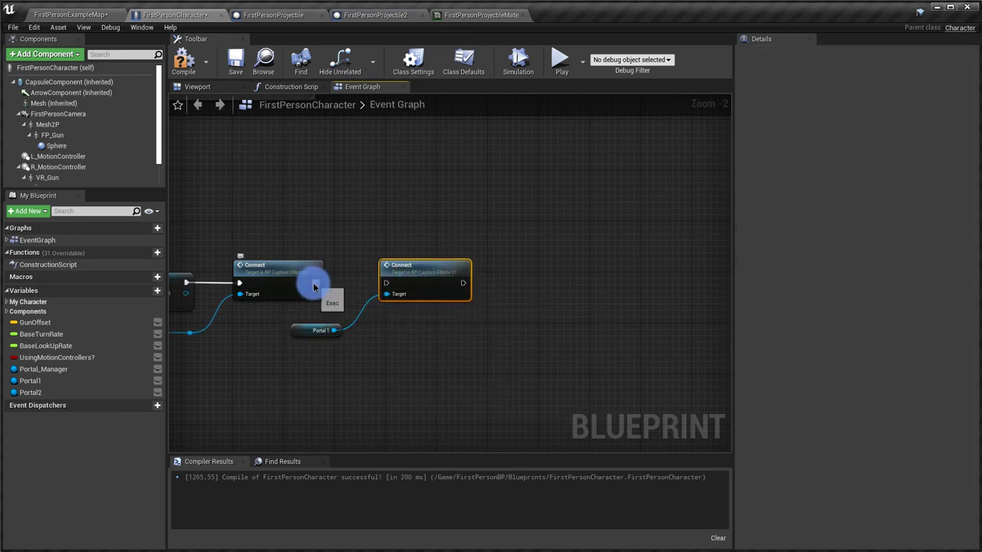
{"action": "left_click_drag", "start_coordinate": [313, 281], "coordinate": [386, 283]}
Compile and save the FirstPersonCharacter blueprint
{"action": "scroll", "coordinate": [293, 368], "scroll_direction": "down", "scroll_amount": 4}
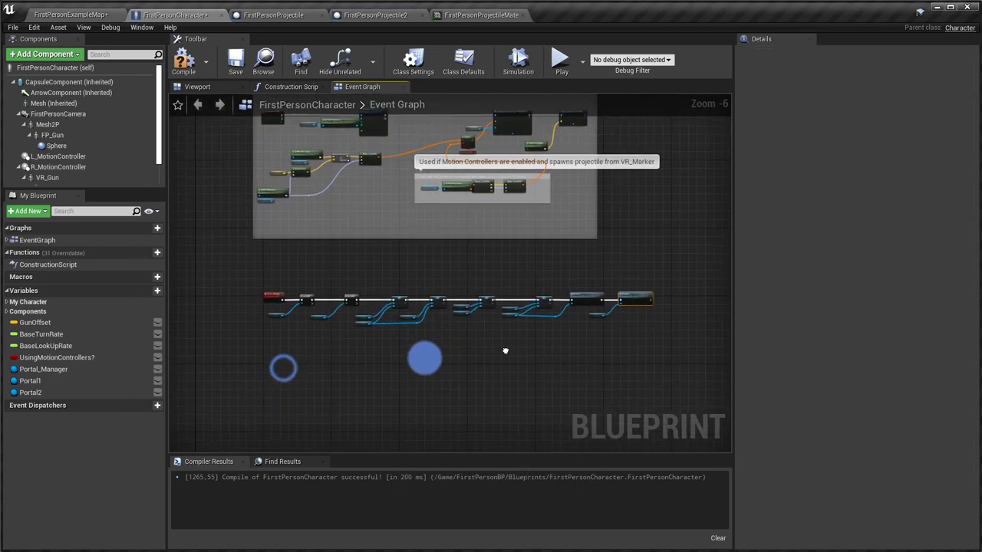
{"action": "right_click_drag", "start_coordinate": [292, 368], "coordinate": [467, 333]}
{"action": "left_click", "coordinate": [183, 62]}
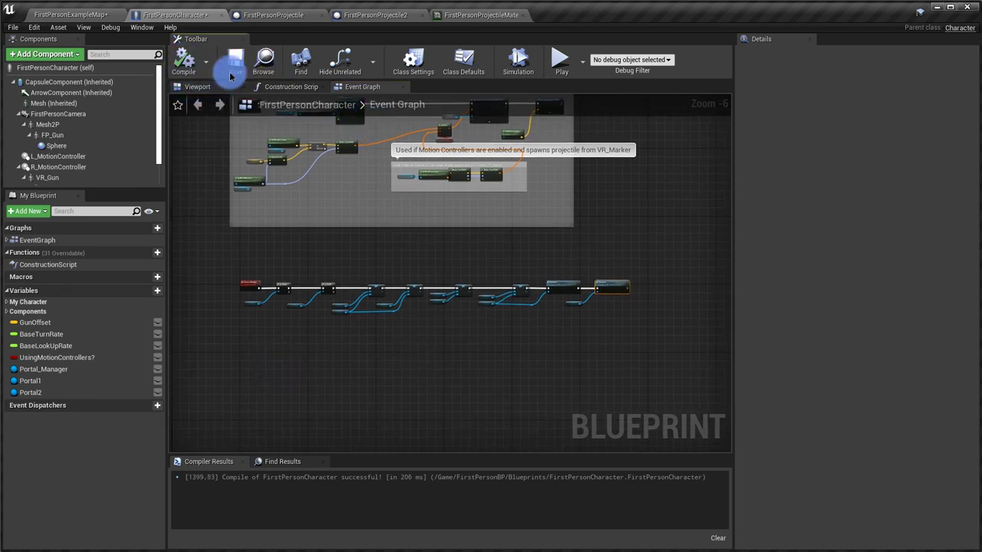
{"action": "left_click", "coordinate": [234, 61]}
Play FirstPersonExampleMap and fire left- and right-click portal shots at several walls
{"action": "left_click", "coordinate": [100, 16]}
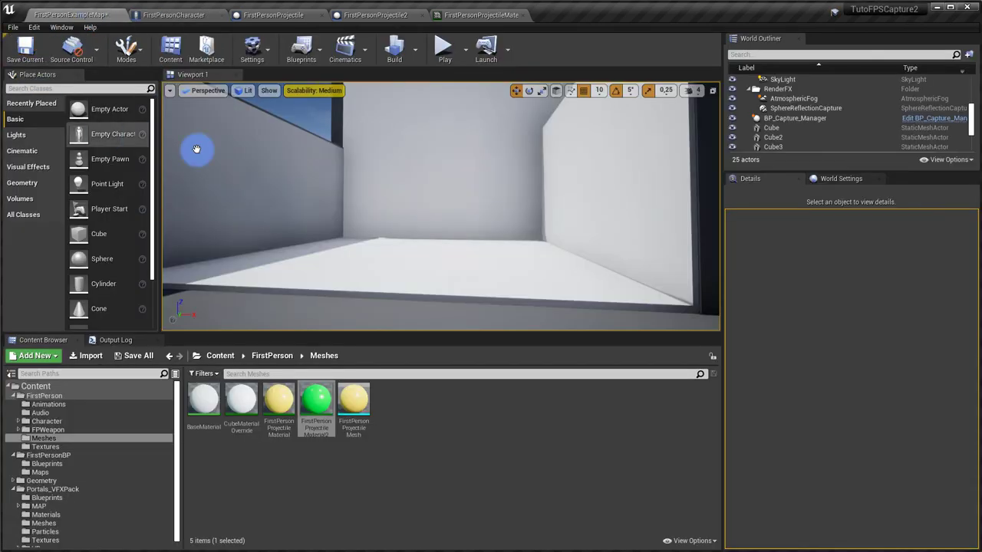
{"action": "left_click", "coordinate": [443, 50]}
{"action": "left_click", "coordinate": [427, 190]}
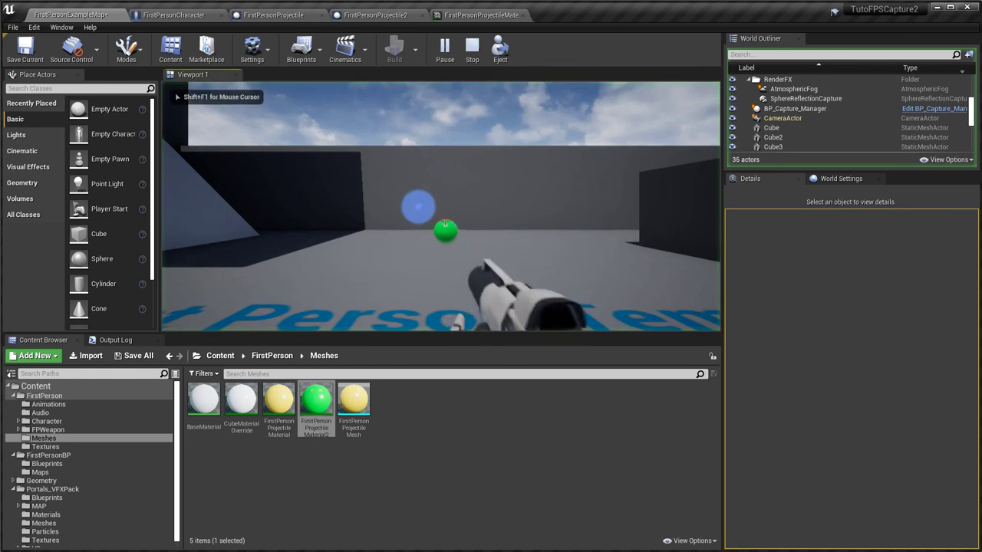
{"action": "left_click", "coordinate": [424, 205]}
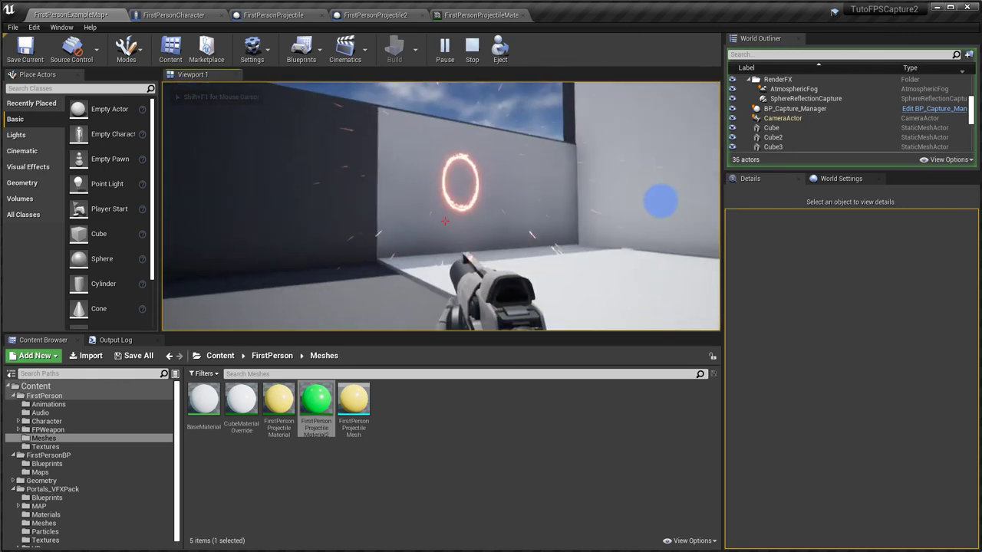
{"action": "right_click", "coordinate": [714, 181]}
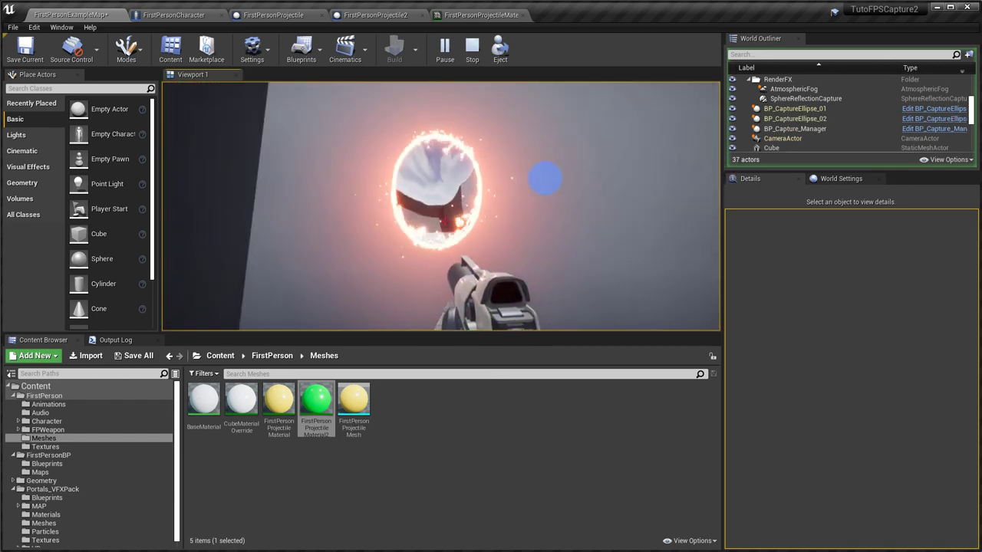
{"action": "right_click", "coordinate": [717, 199]}
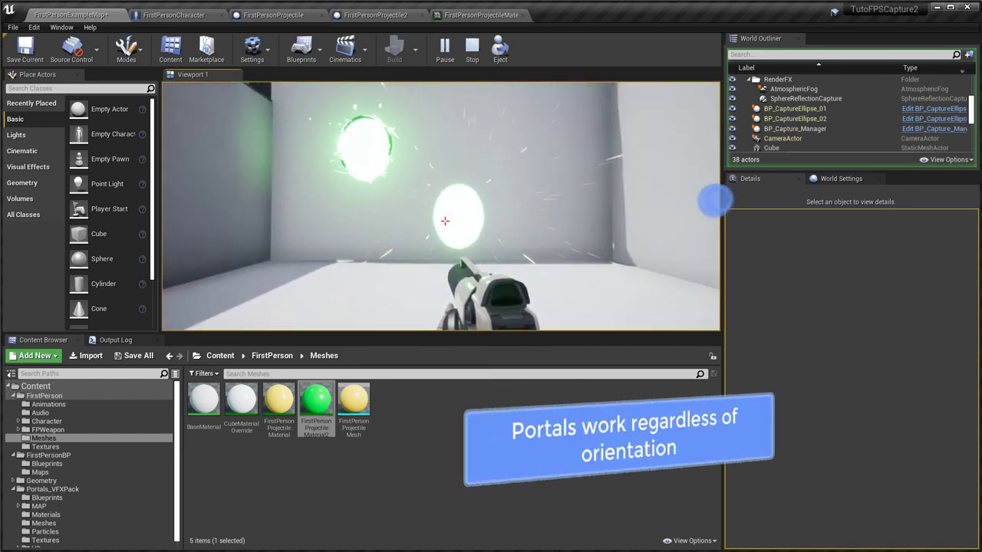
{"action": "right_click", "coordinate": [506, 205]}
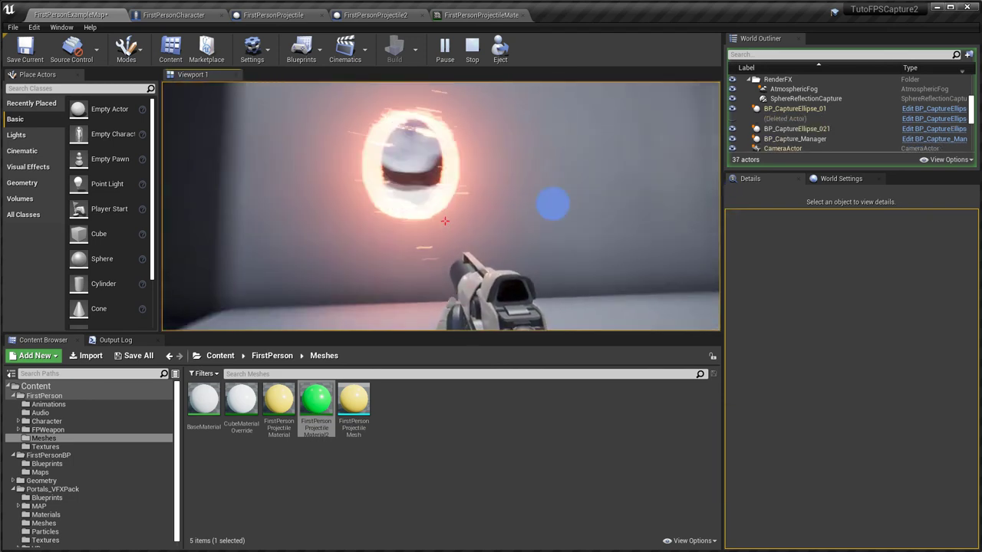
{"action": "left_click", "coordinate": [717, 200]}
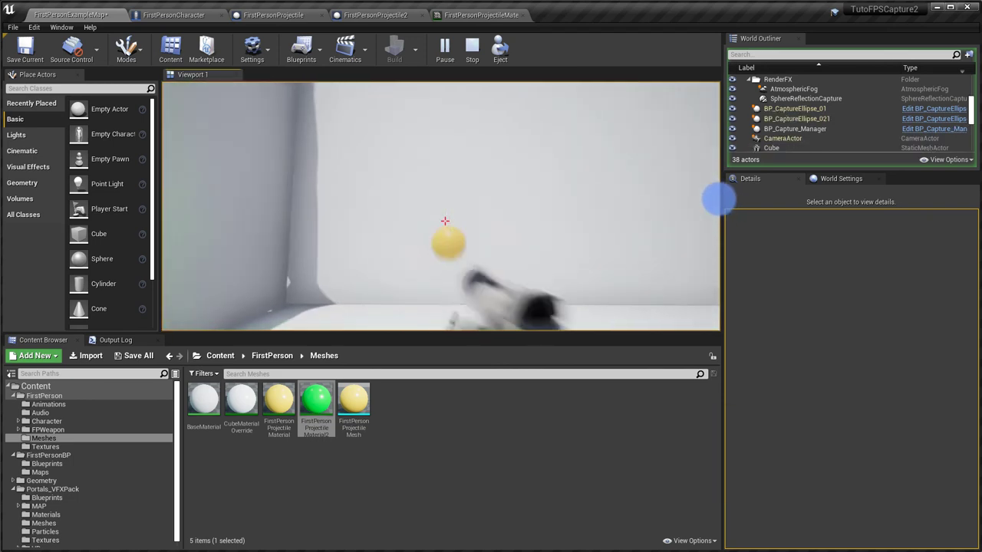
{"action": "right_click", "coordinate": [198, 207]}
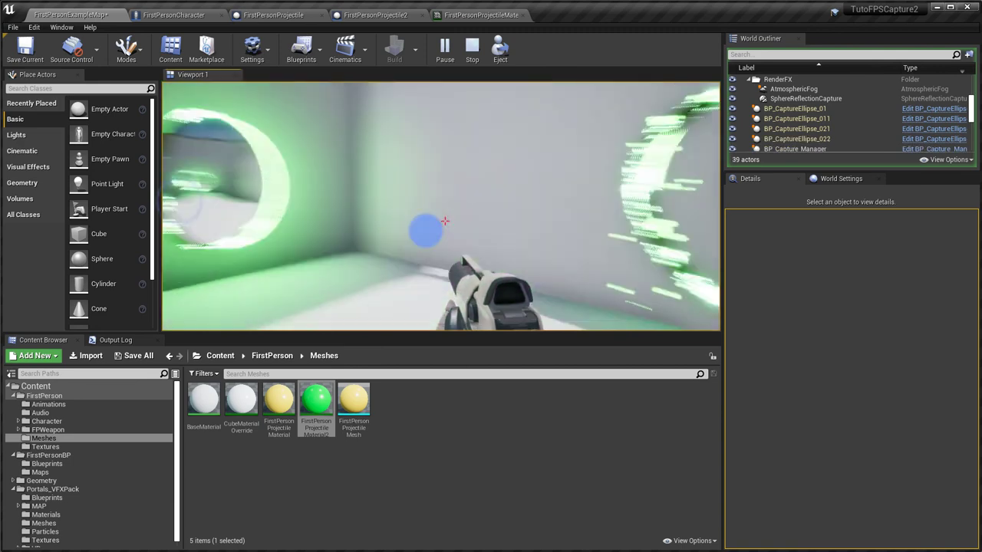
{"action": "right_click", "coordinate": [719, 221]}
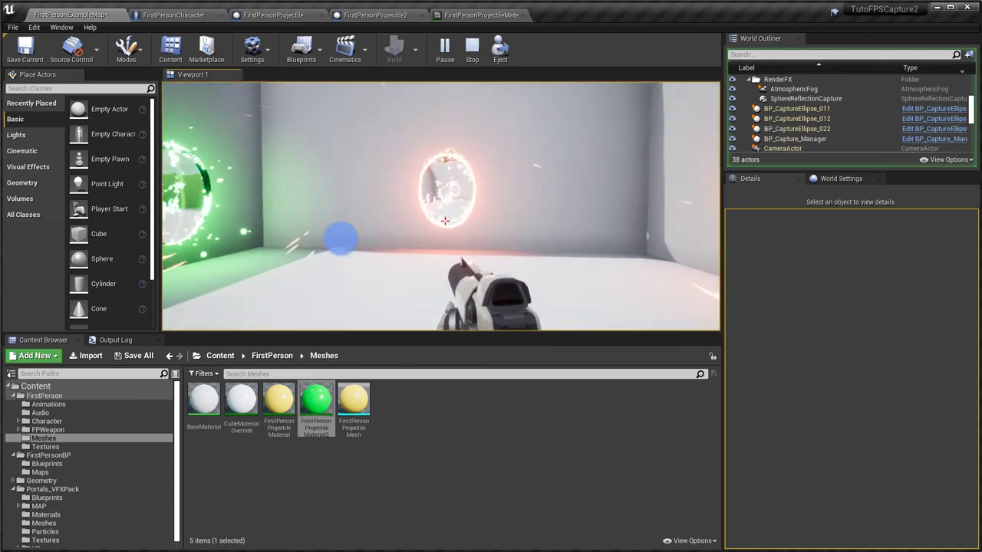
Fire orange portals onto the right wall and floor, and a green portal upward
{"action": "right_click", "coordinate": [445, 221]}
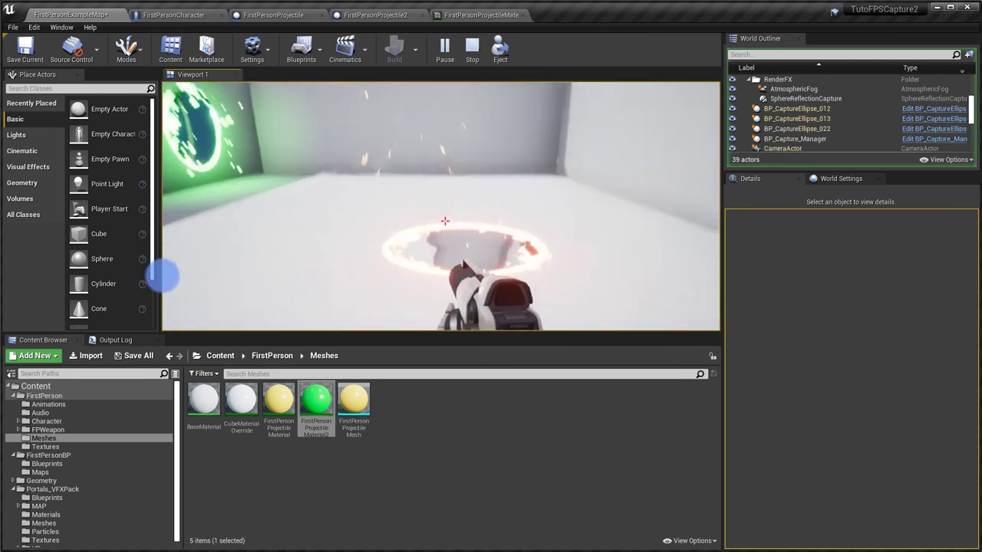
{"action": "left_click", "coordinate": [285, 169]}
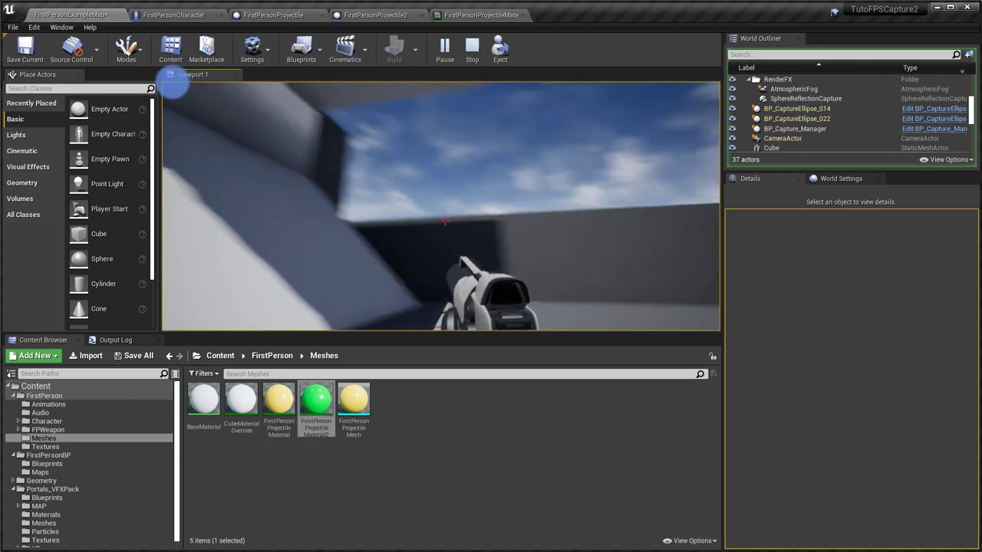
{"action": "left_click", "coordinate": [204, 81]}
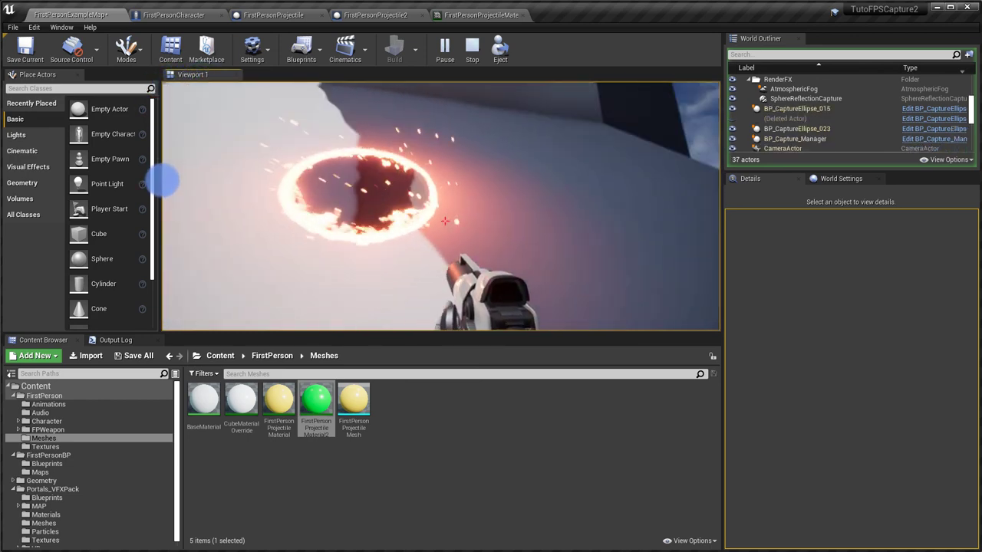
Open an orange portal on the front wall and walk through it to the other side
{"action": "left_click", "coordinate": [445, 221]}
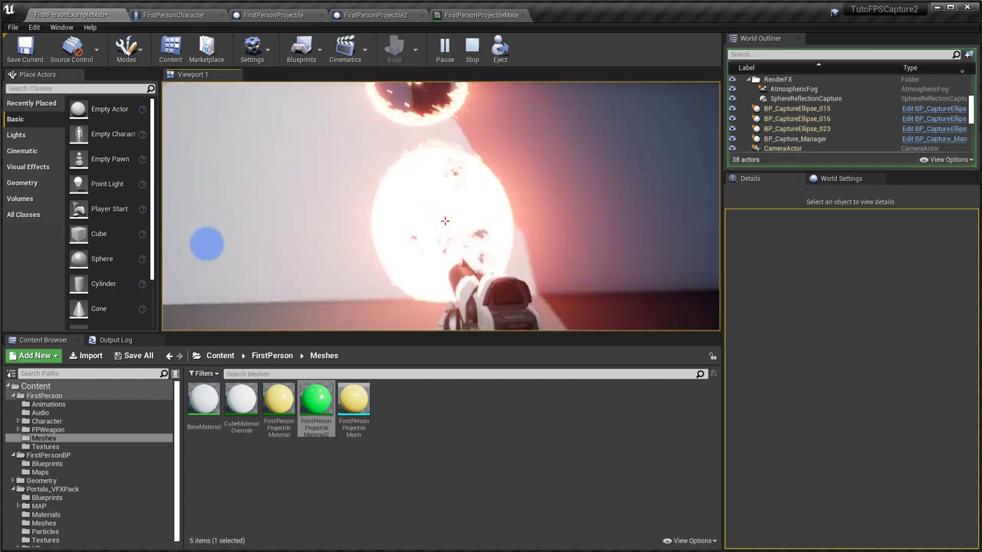
{"action": "key", "text": "w"}
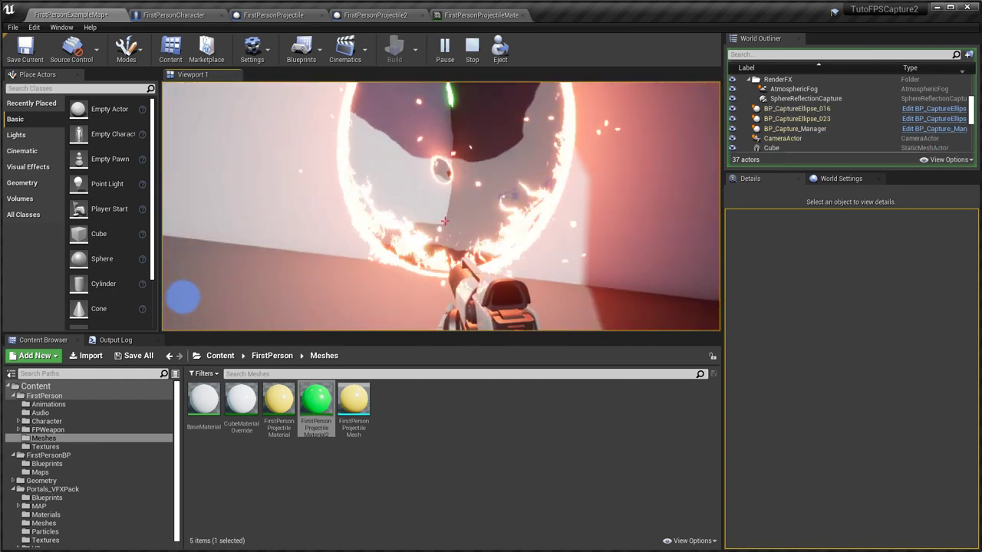
{"action": "key", "text": "w"}
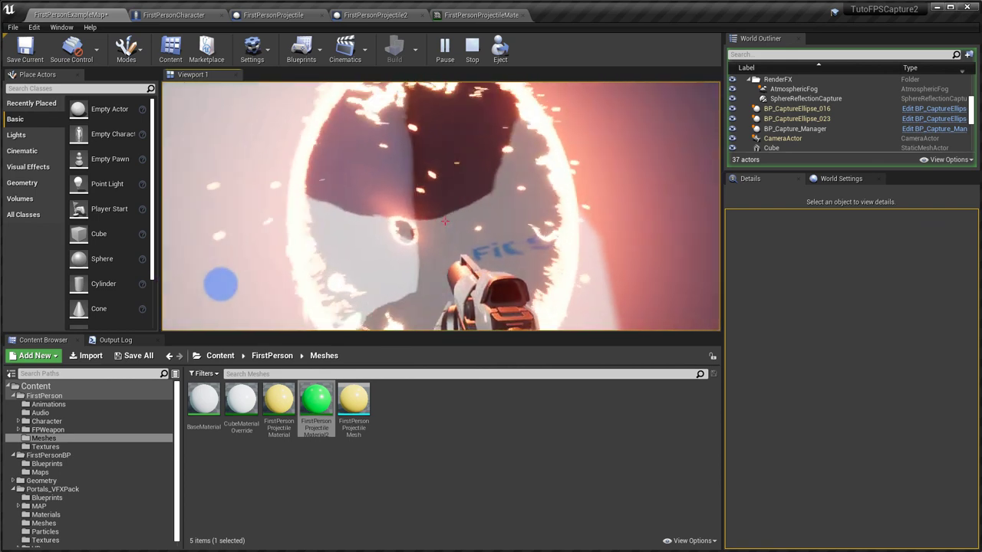